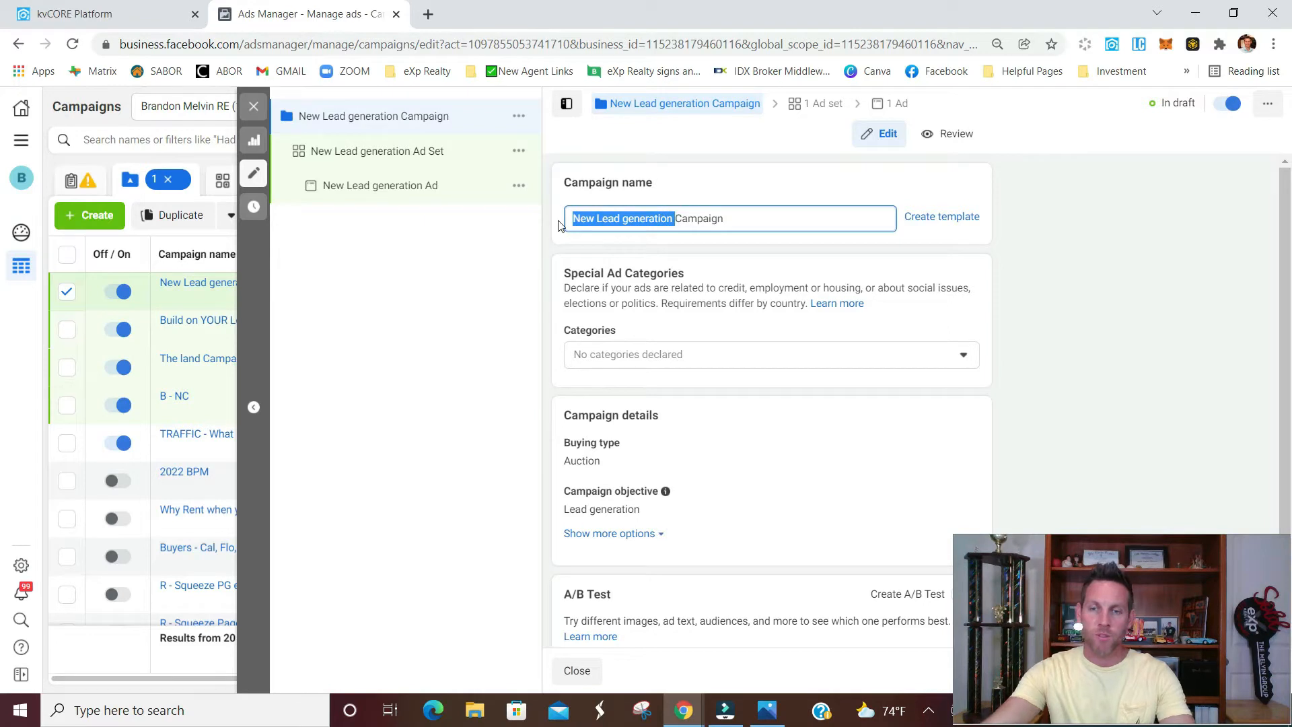
# Name the campaign "Build on YOUR lot Campaign" and declare Housing as its special ad category
pyautogui.write('Build on YOUR lot')
pyautogui.click(942, 260)
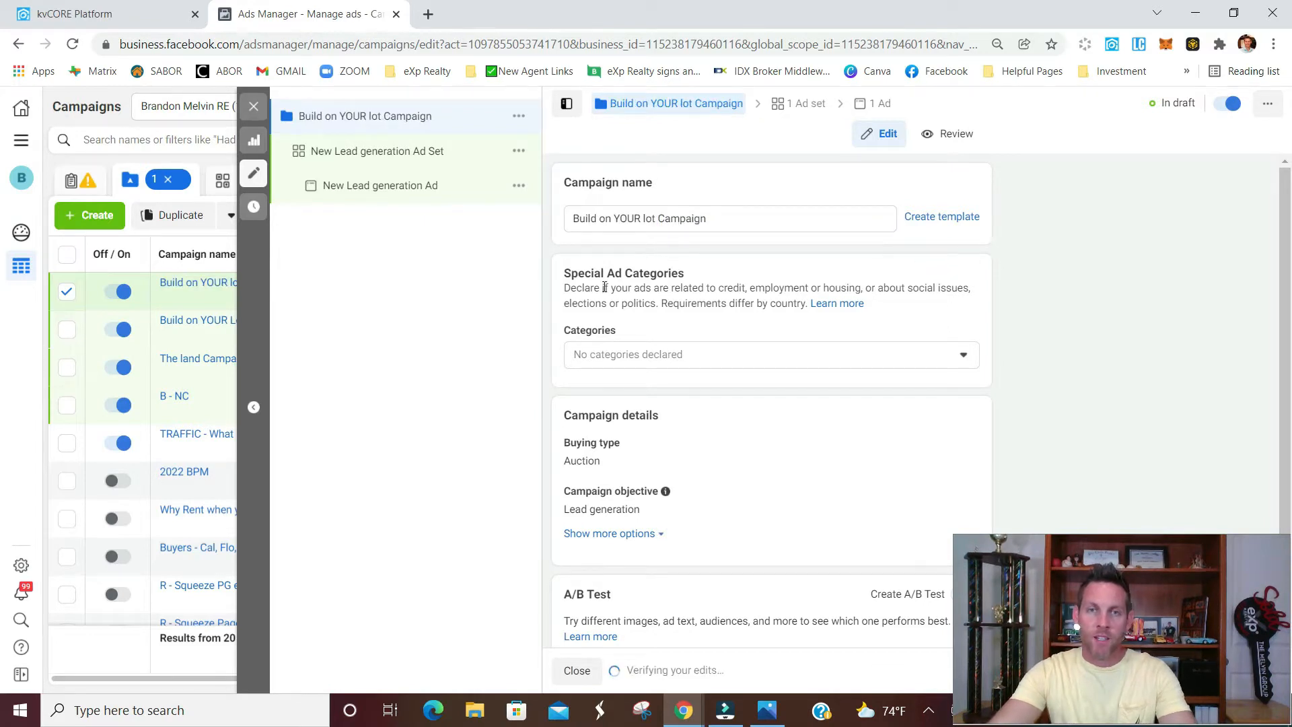
pyautogui.click(757, 359)
pyautogui.click(678, 503)
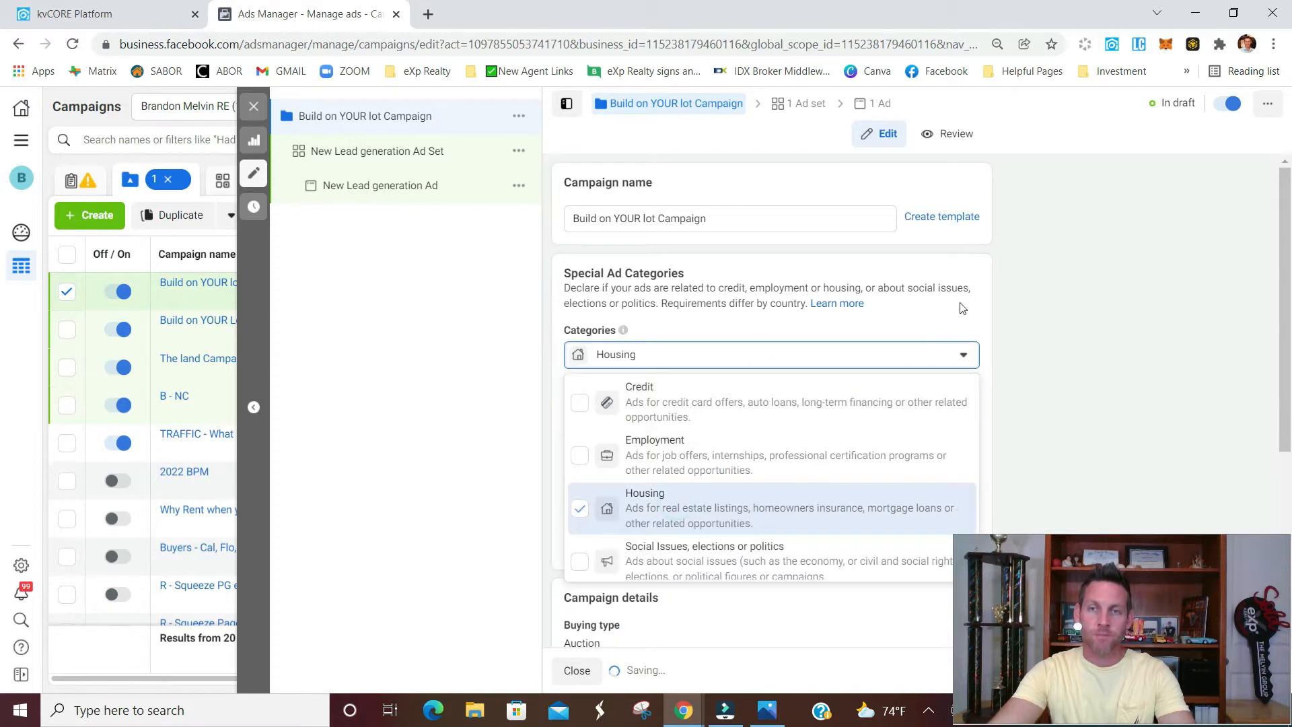
pyautogui.scroll(-3, 892, 299)
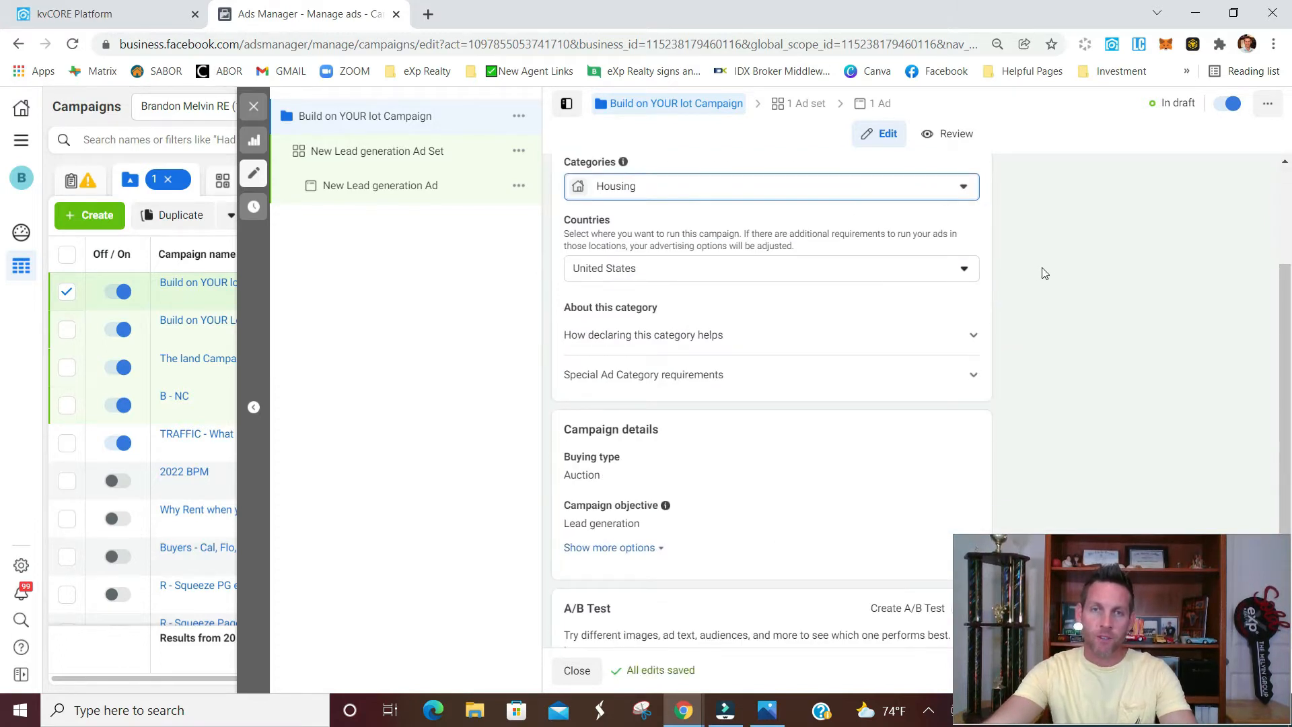
# Continue to the ad set and rename it "Build on YOUR Lot Campaign - Austin"
pyautogui.scroll(-1, 874, 343)
pyautogui.scroll(-1, 834, 347)
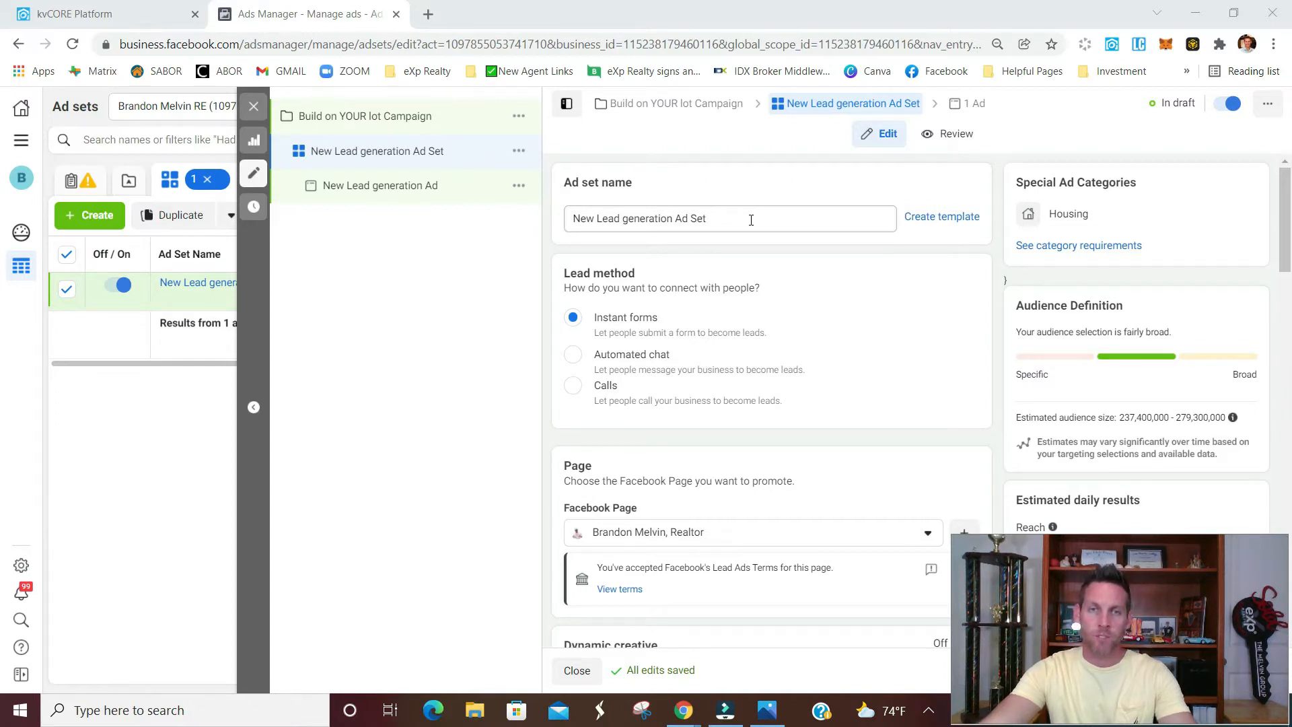
pyautogui.click(751, 220)
pyautogui.hotkey('ctrl', 'a')
pyautogui.write('Build on YOUR Lot Campaign - Austin')
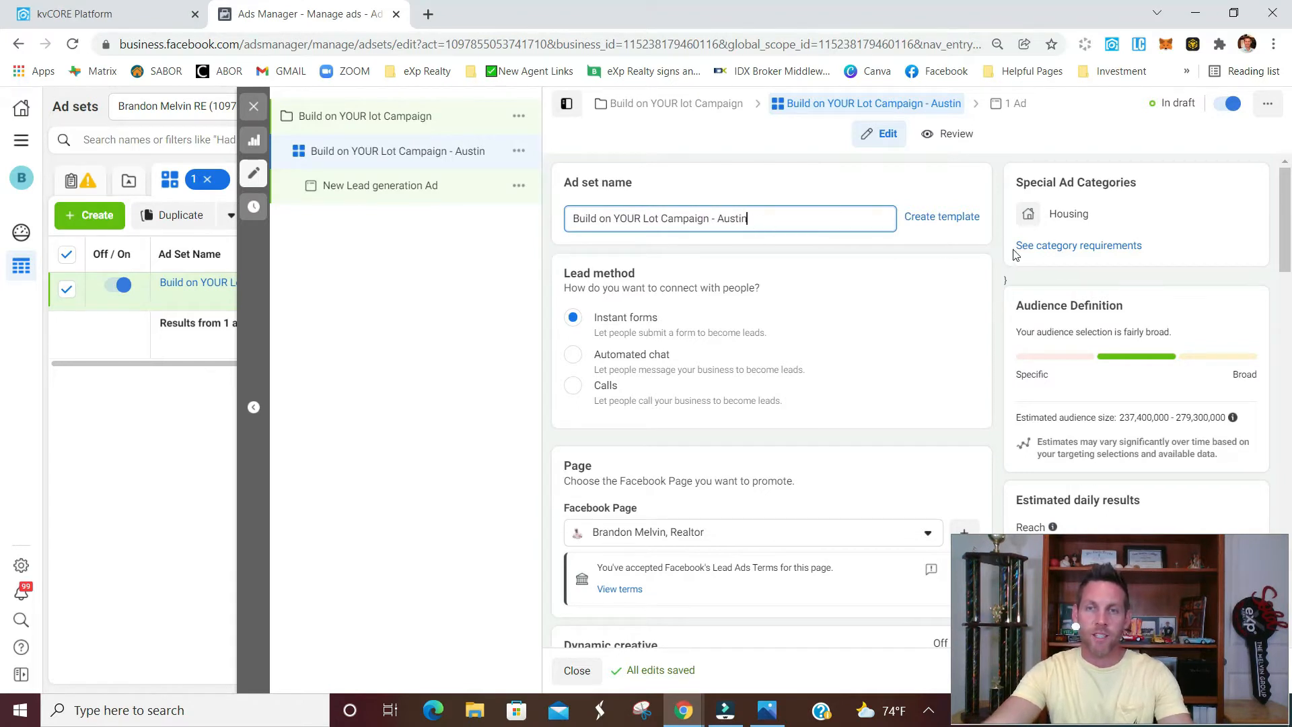
# Set the ad set's daily budget to $10.00
pyautogui.scroll(-1, 993, 257)
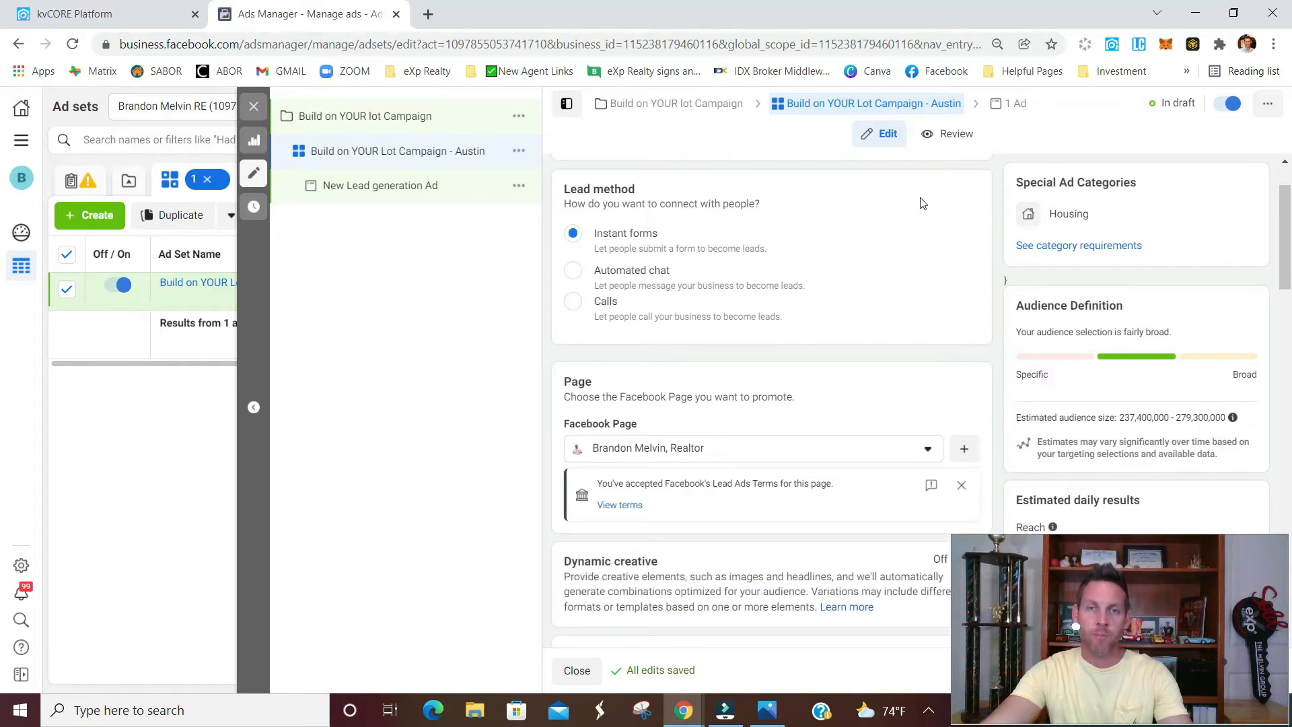
pyautogui.scroll(-2, 990, 232)
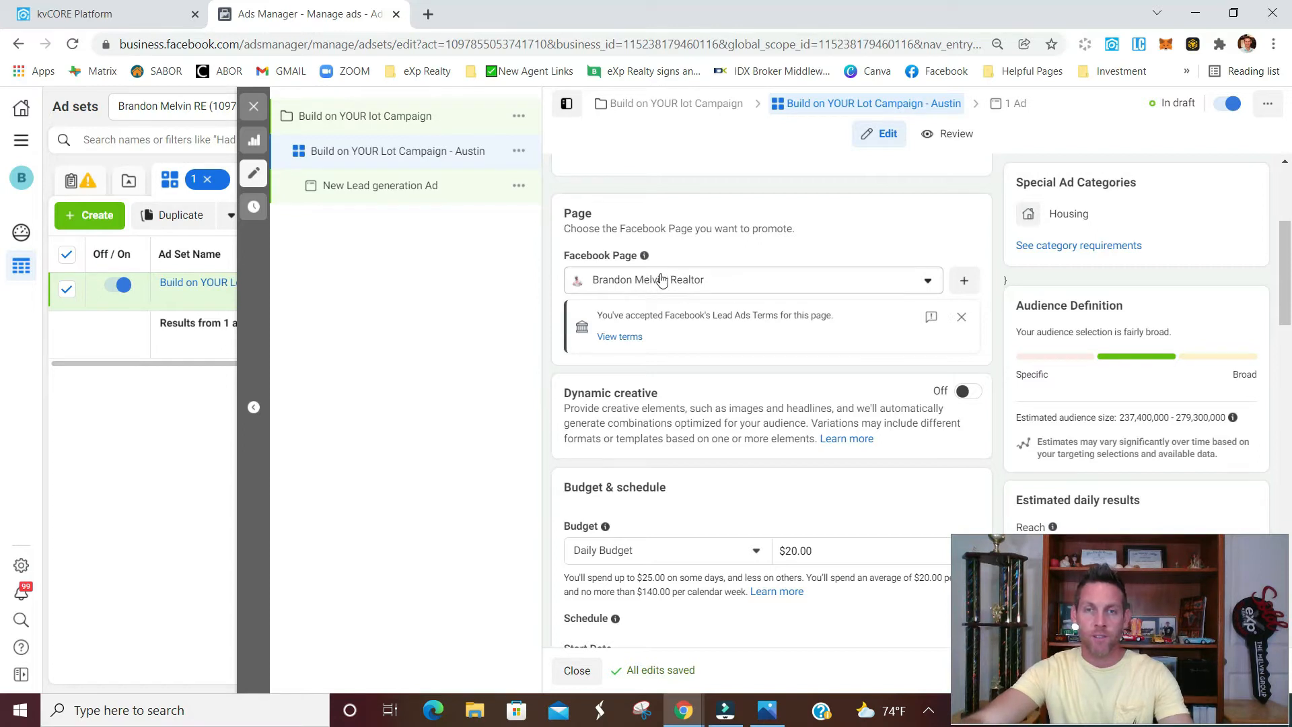
pyautogui.scroll(-1, 1005, 269)
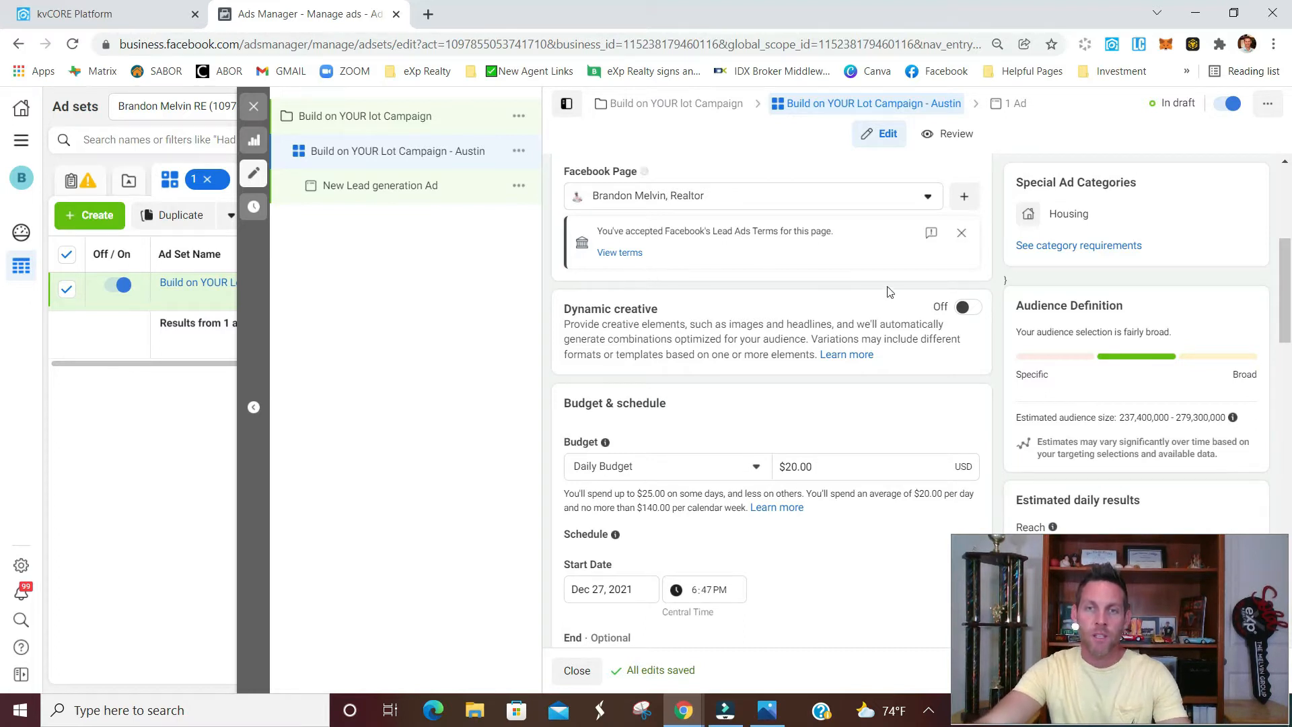
pyautogui.scroll(-2, 1005, 314)
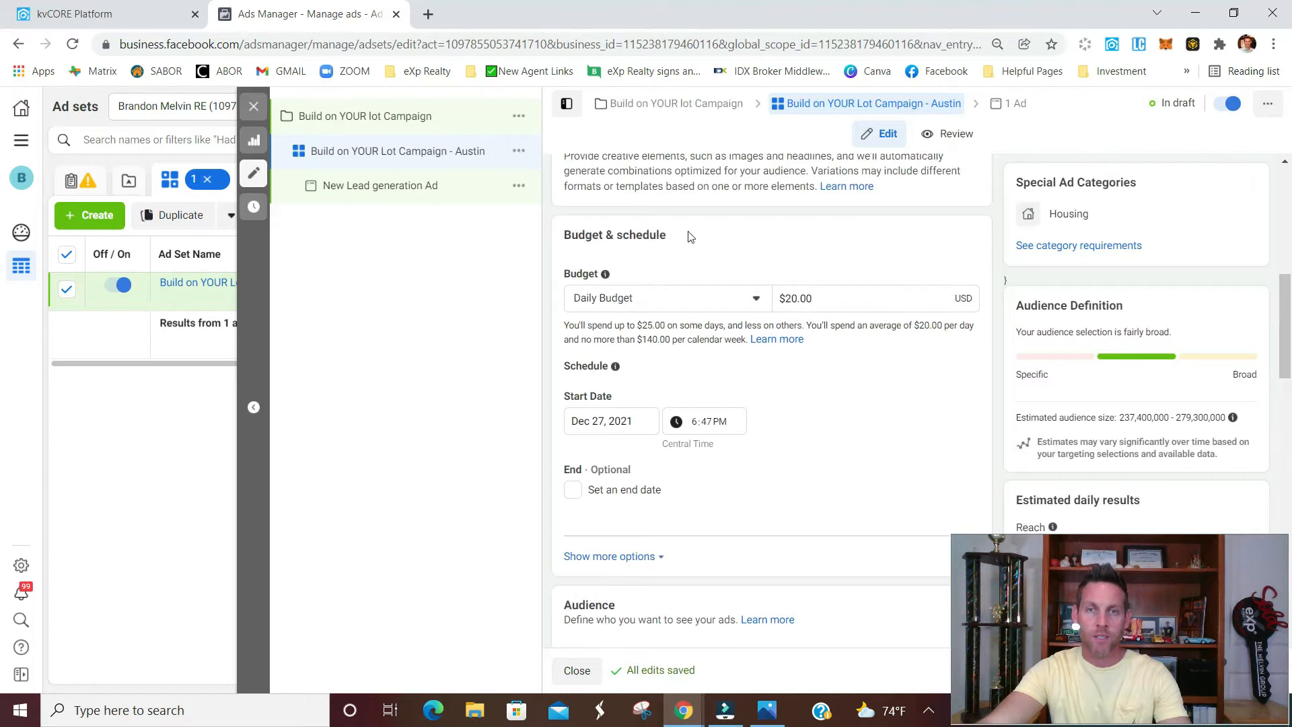
pyautogui.moveTo(839, 301); pyautogui.dragTo(754, 299)
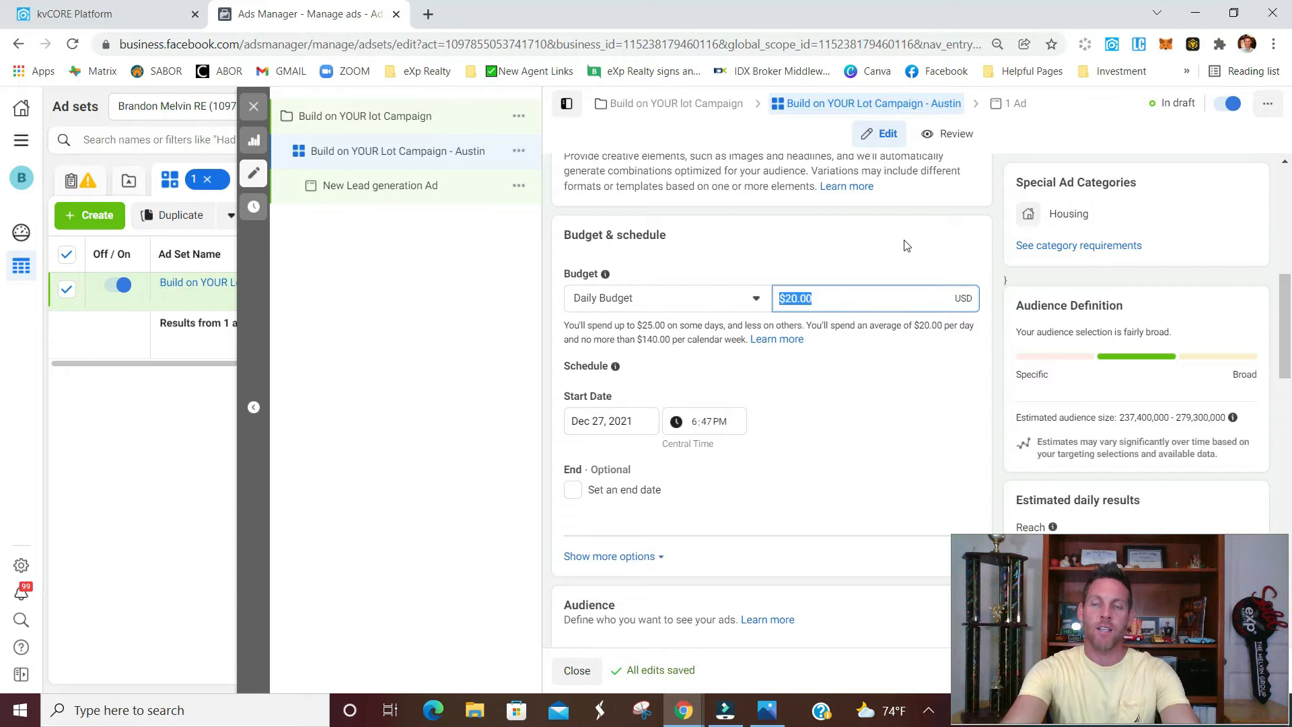
pyautogui.write('10')
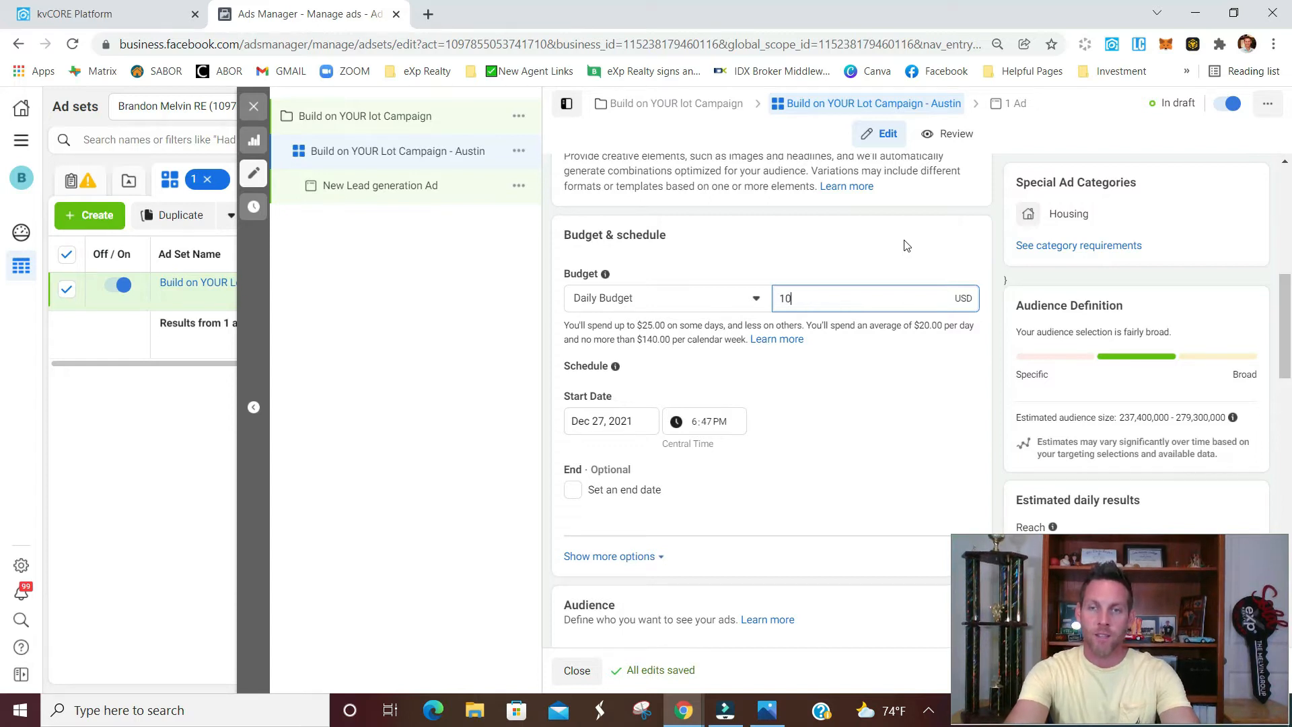
pyautogui.write('.00')
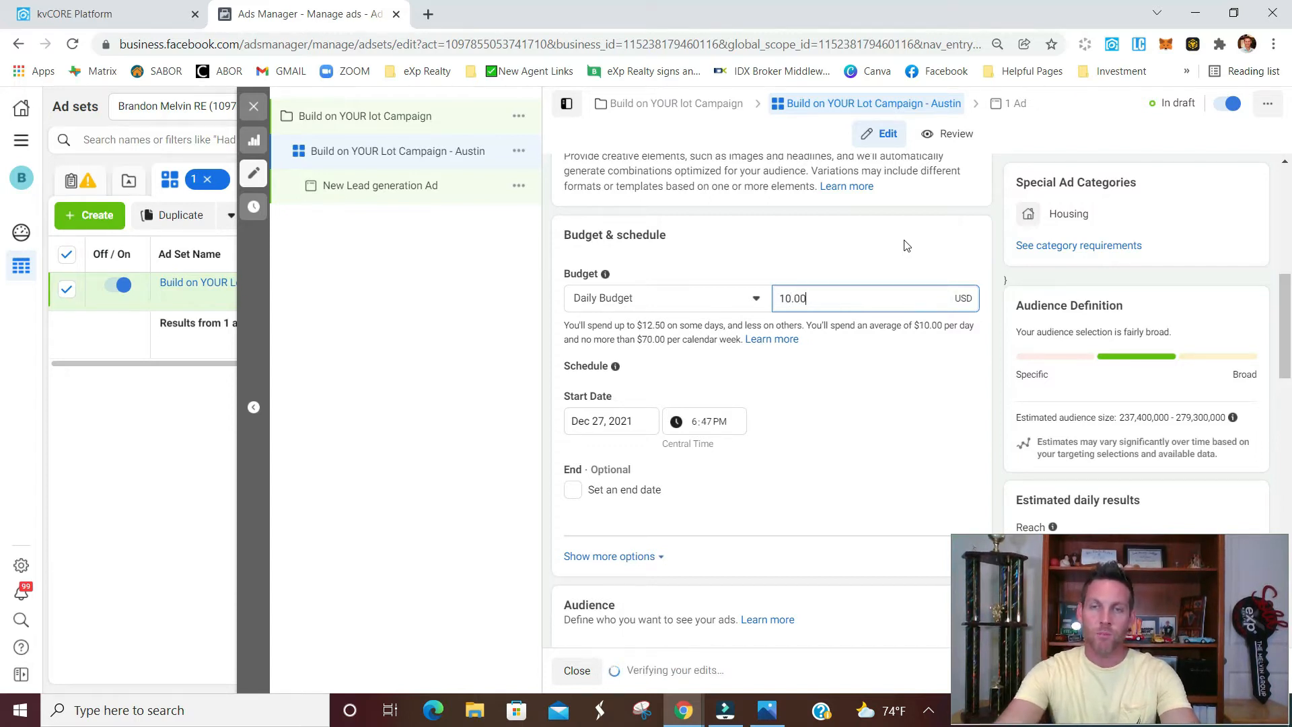
pyautogui.click(1000, 258)
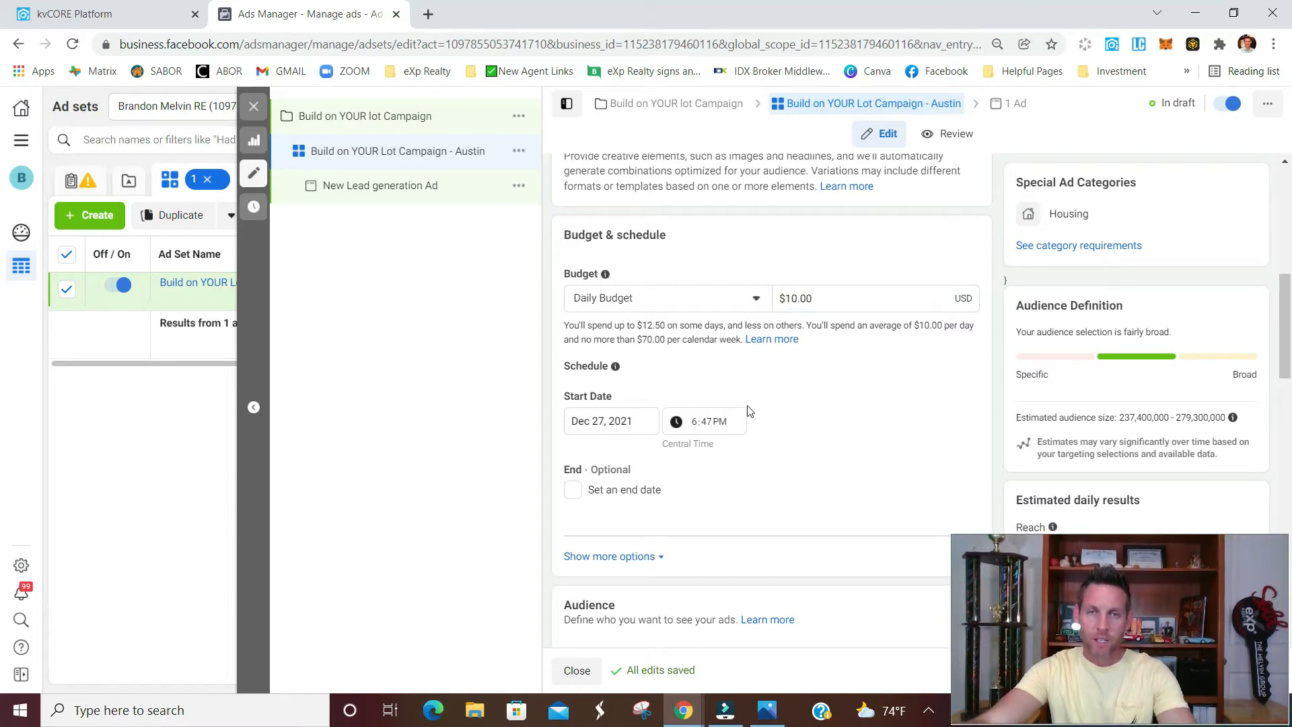
# Choose people living in or recently in this location as the audience's location type
pyautogui.scroll(-1, 841, 418)
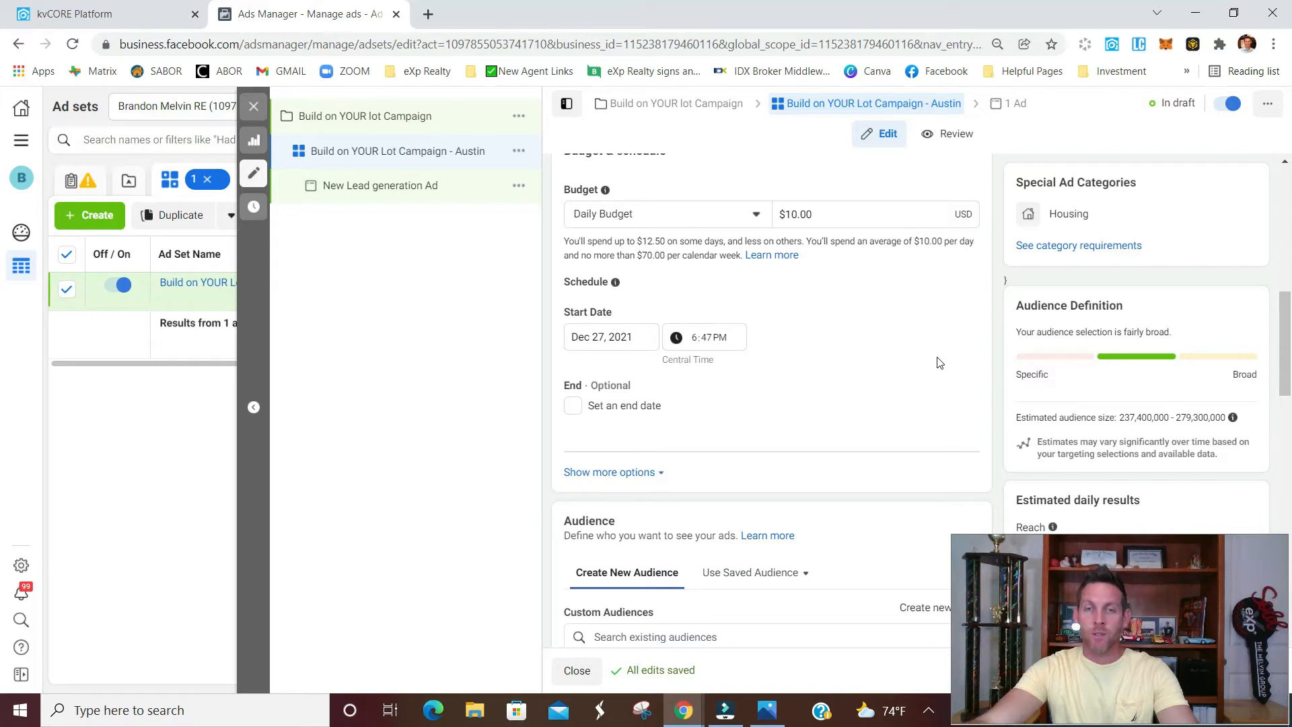
pyautogui.scroll(-4, 884, 368)
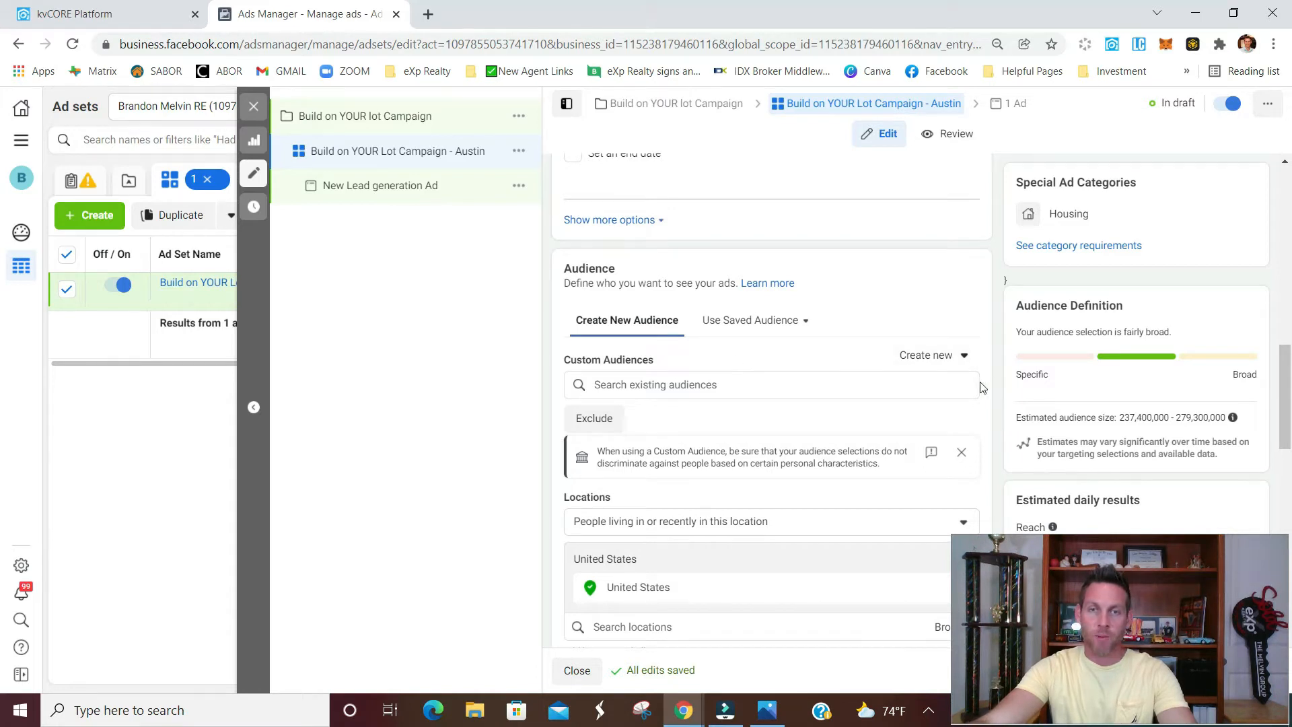
pyautogui.scroll(-3, 989, 389)
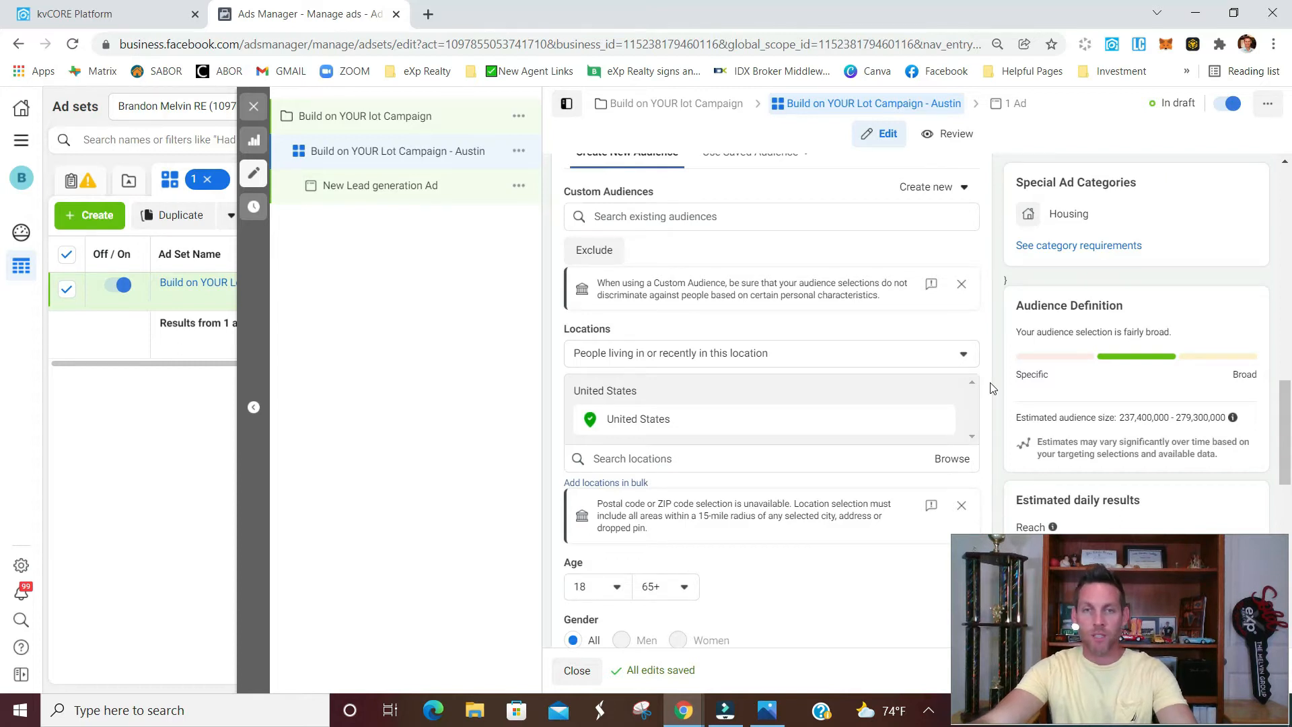
pyautogui.click(964, 358)
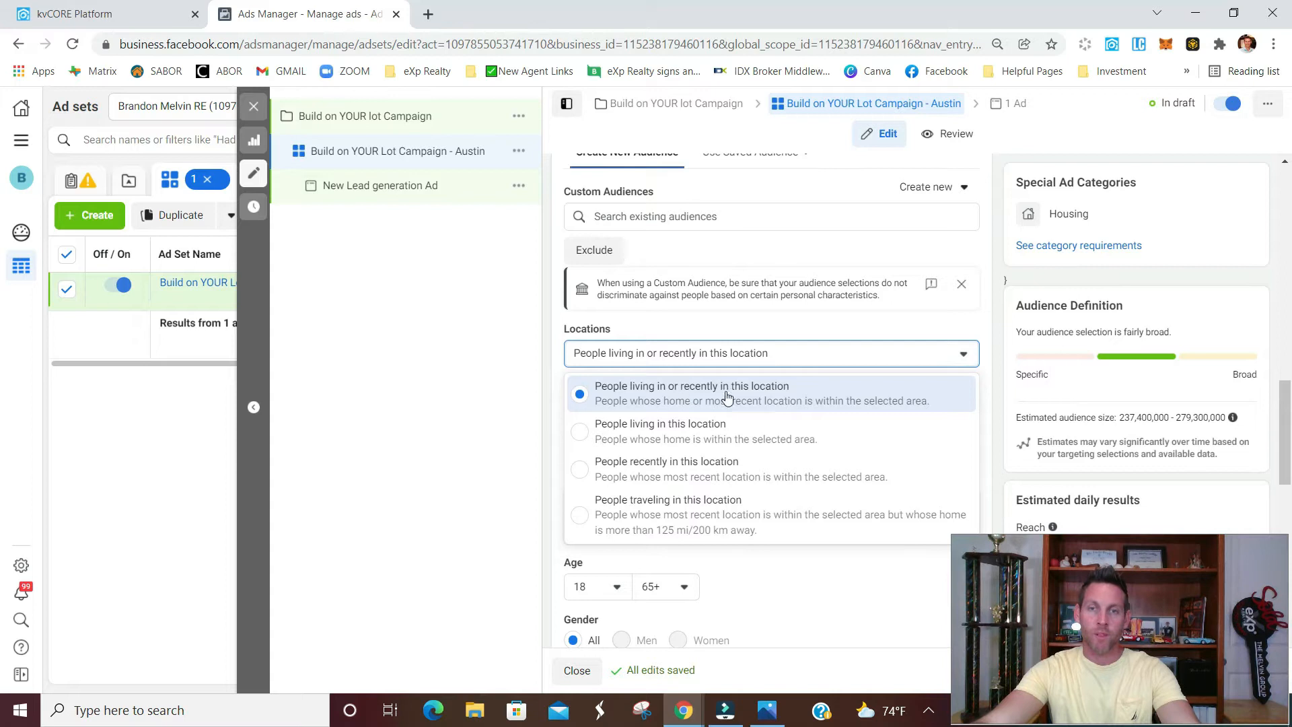
pyautogui.click(777, 396)
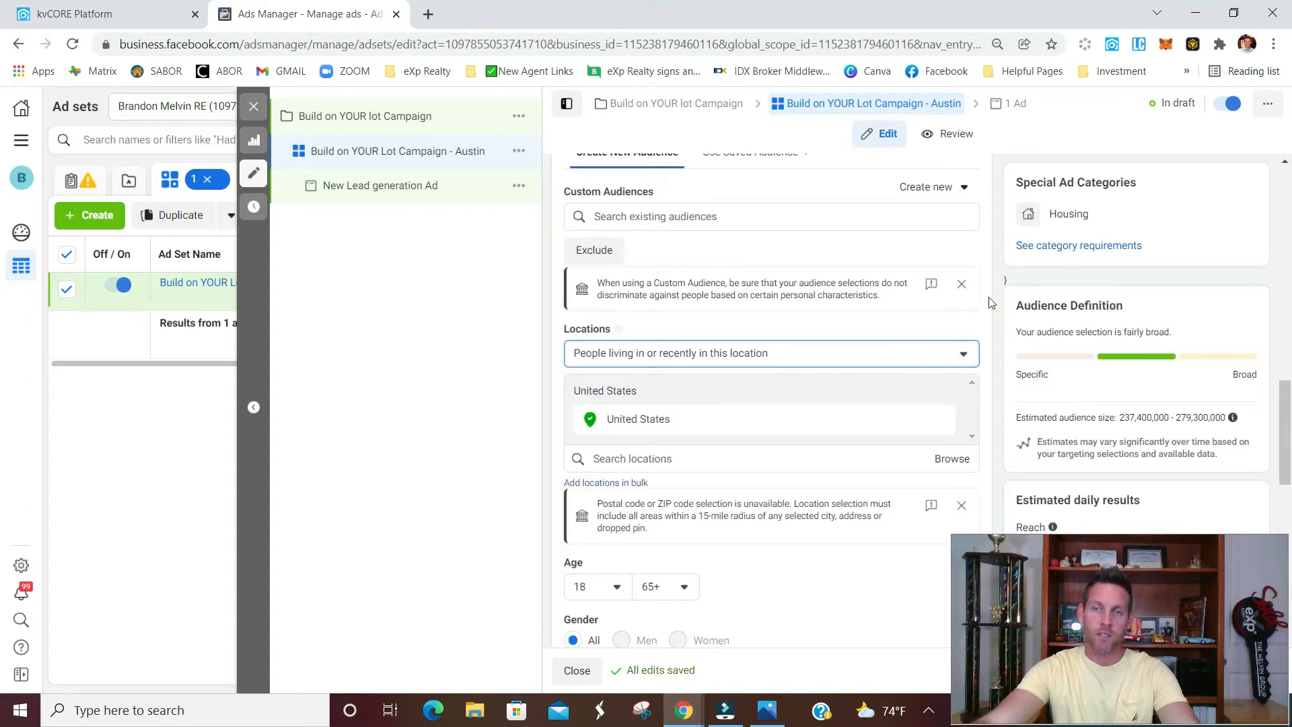
# Replace the United States audience location with Austin, Texas
pyautogui.scroll(-1, 991, 303)
pyautogui.click(940, 335)
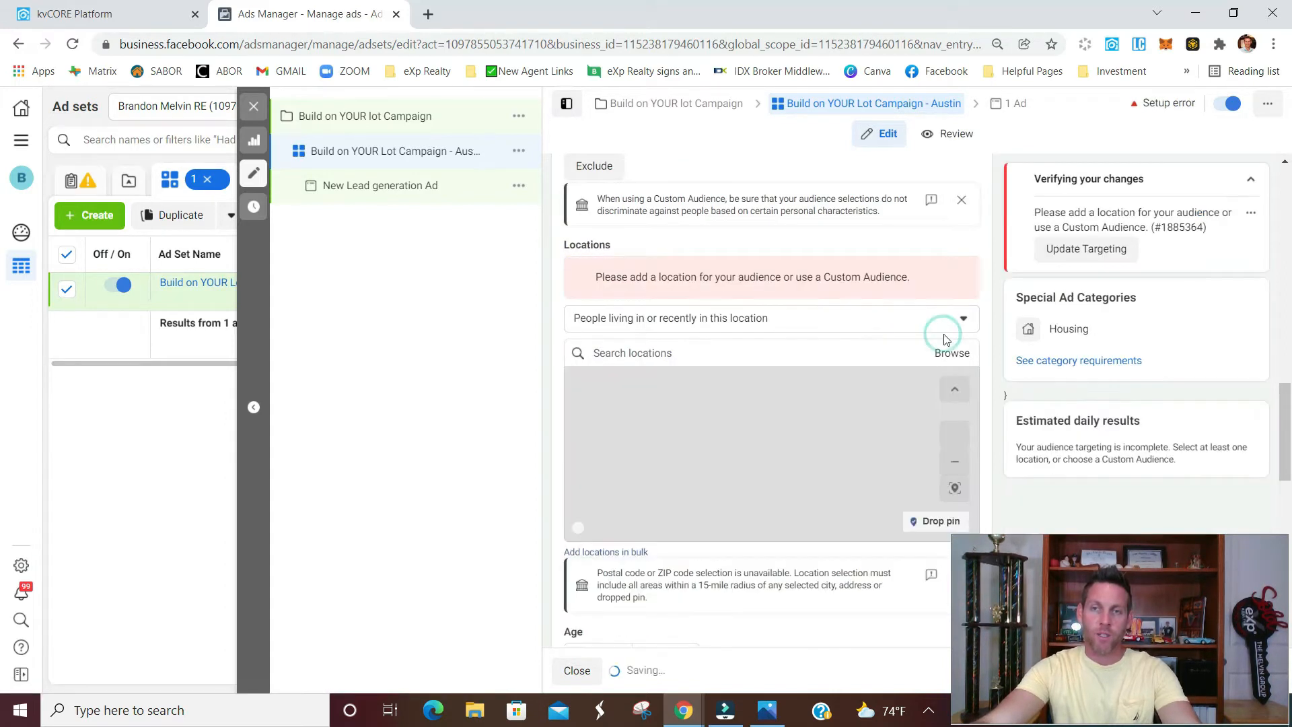
pyautogui.click(783, 332)
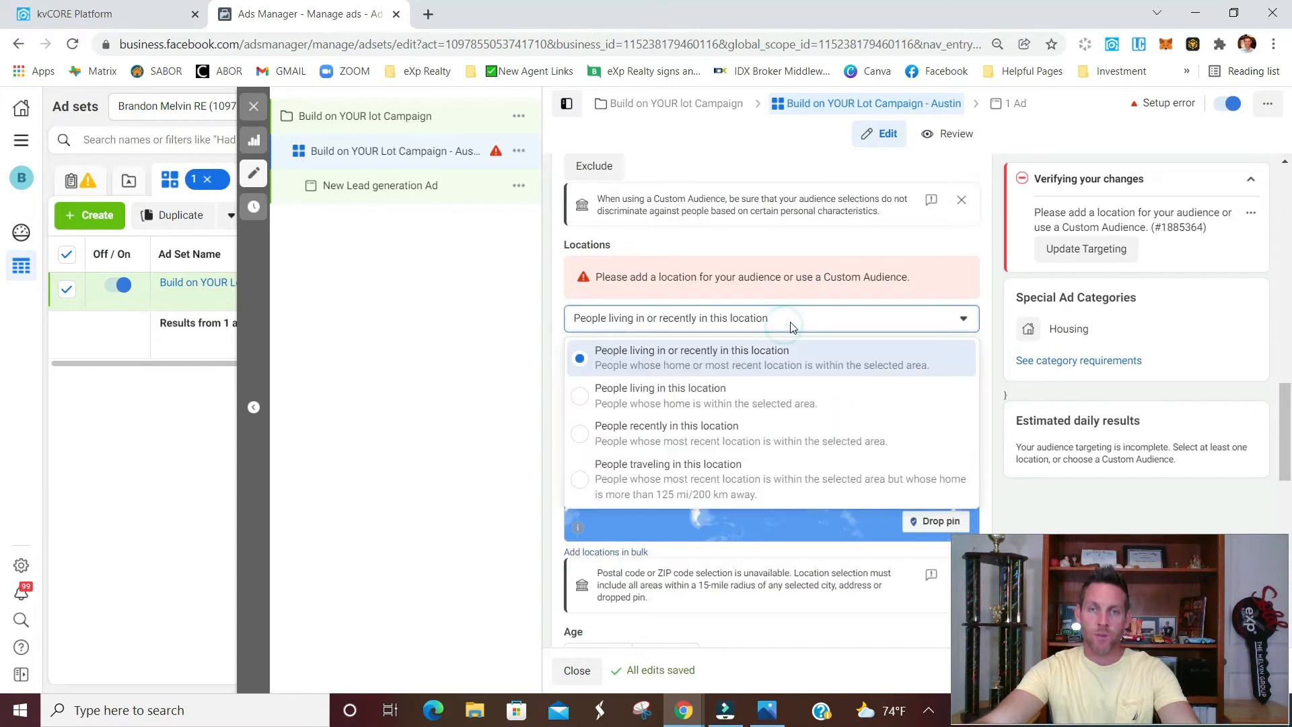
pyautogui.click(988, 254)
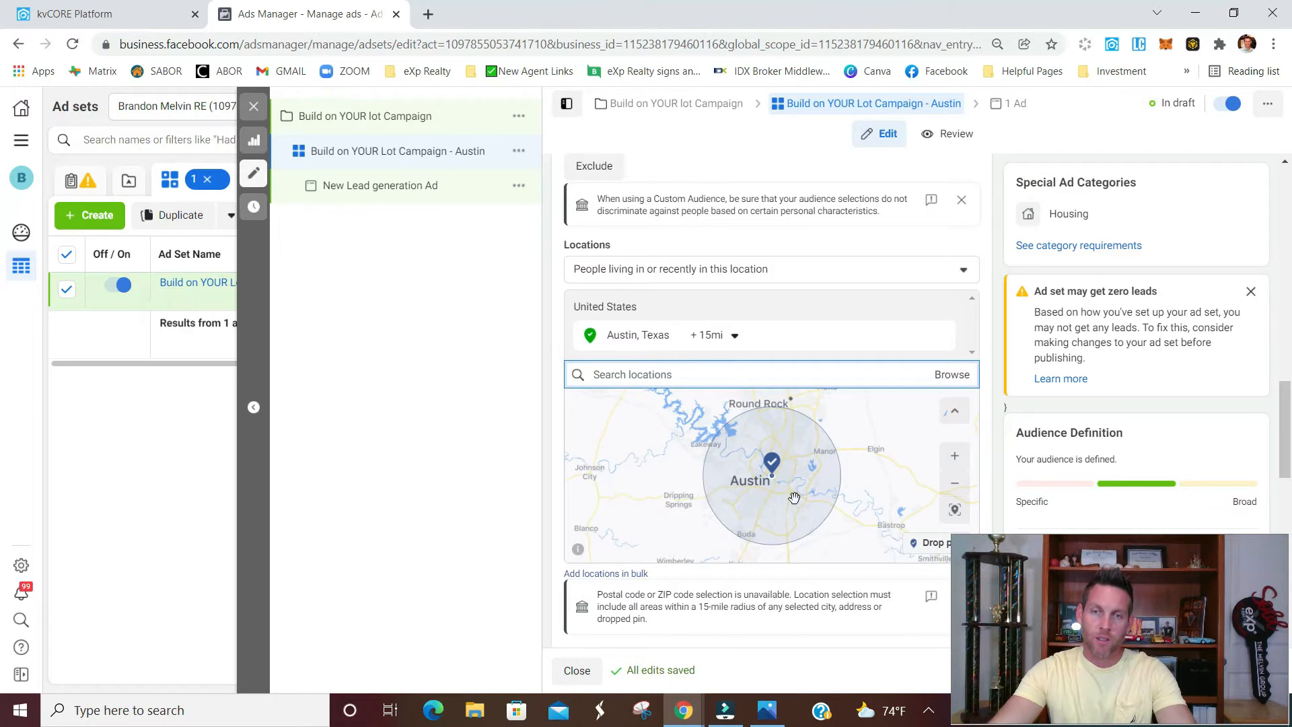
# Try to set the radius around Austin, Texas to 25 miles
pyautogui.click(733, 336)
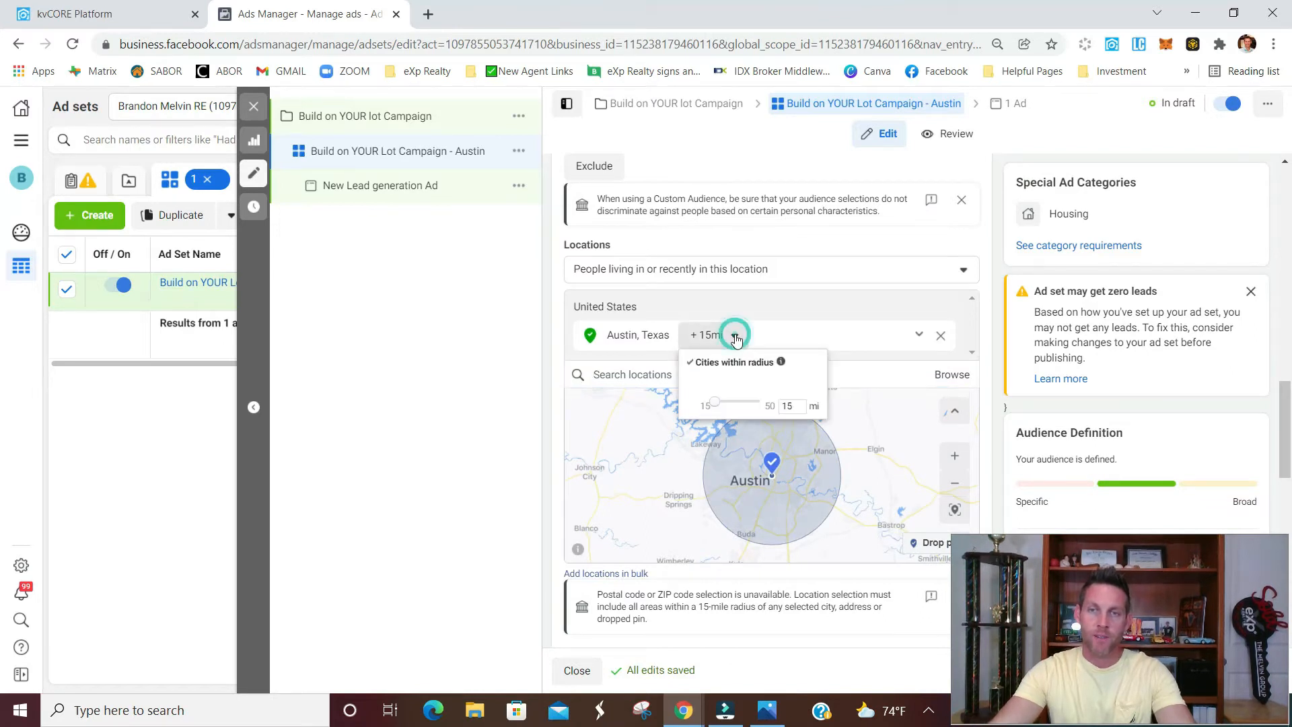
pyautogui.doubleClick(801, 405)
pyautogui.write('2')
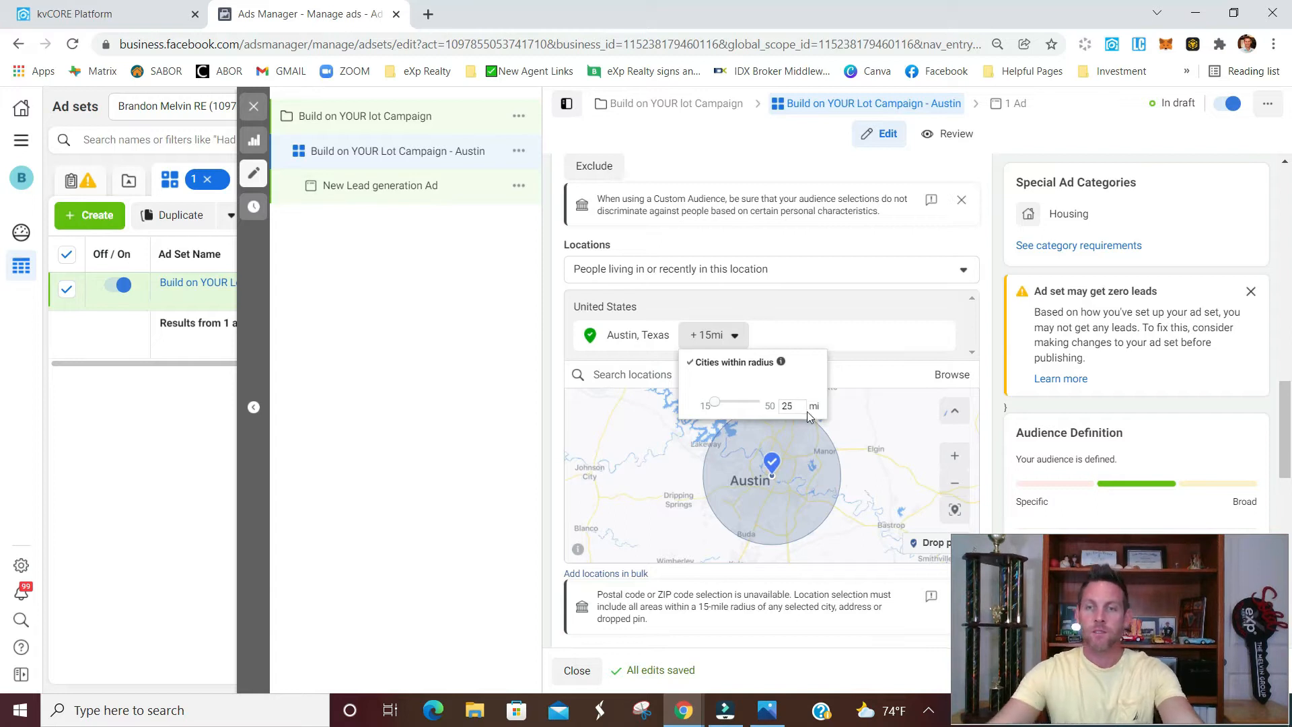
pyautogui.click(989, 327)
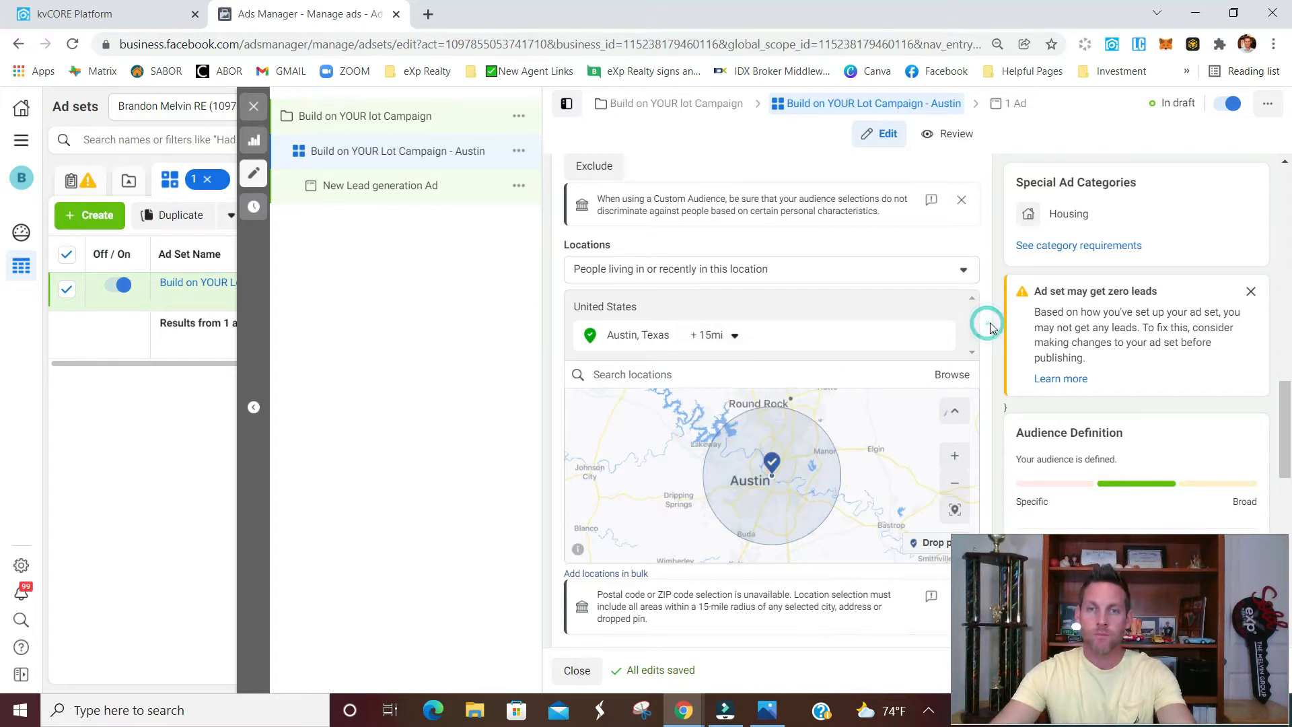
# Add the interests Luxury real estate, realtor.com, Villa and Zillow to the audience's detailed targeting
pyautogui.scroll(-4, 989, 317)
pyautogui.scroll(-3, 991, 308)
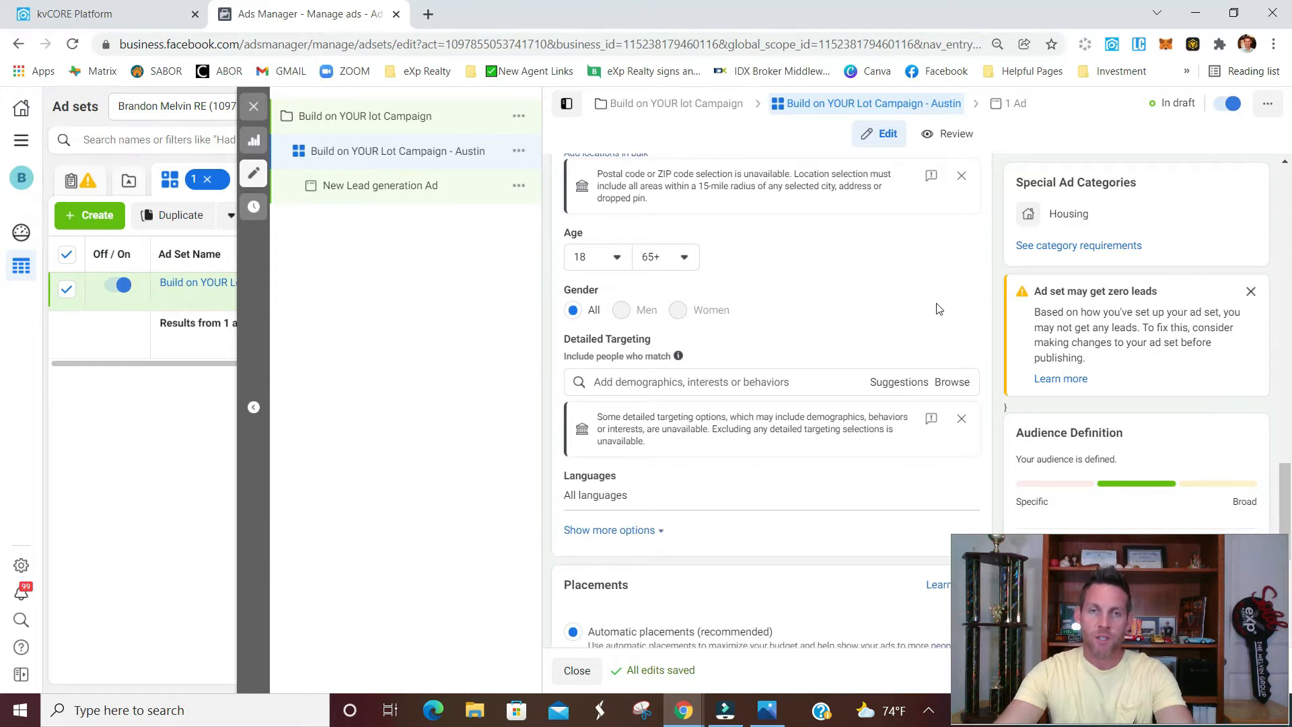
pyautogui.click(790, 382)
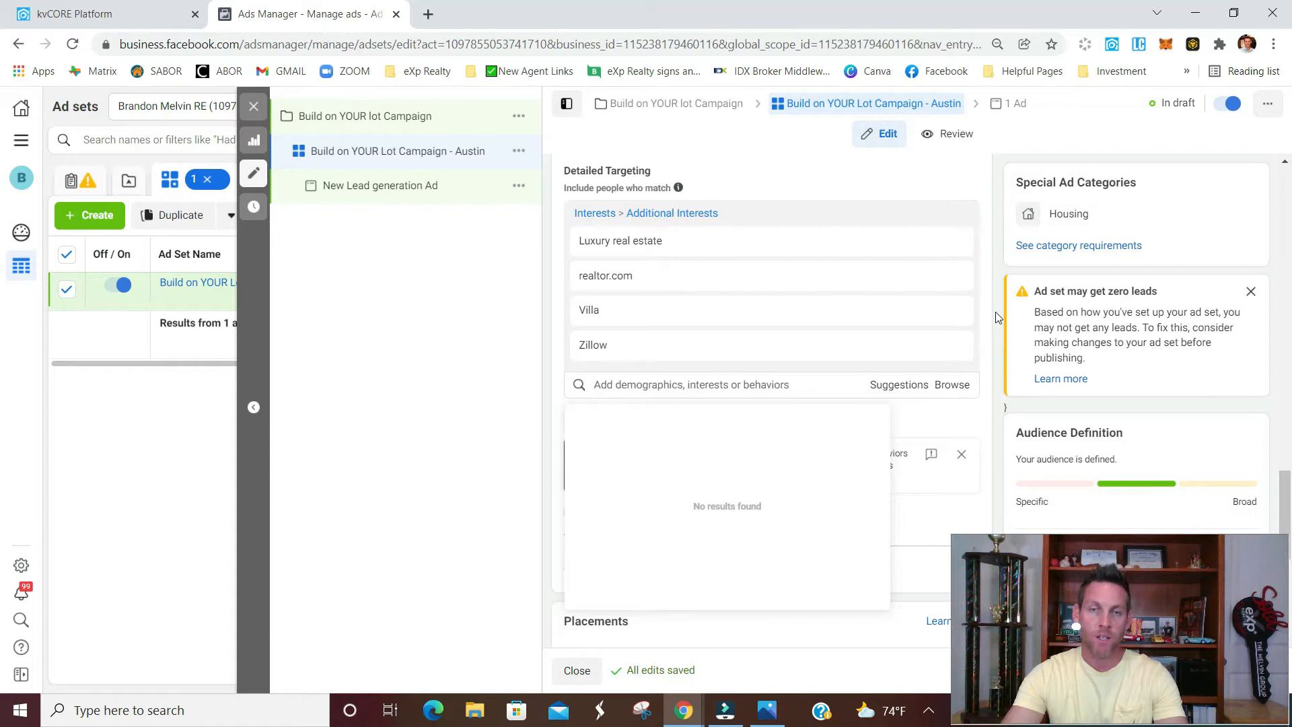
pyautogui.scroll(-1, 990, 255)
pyautogui.click(990, 254)
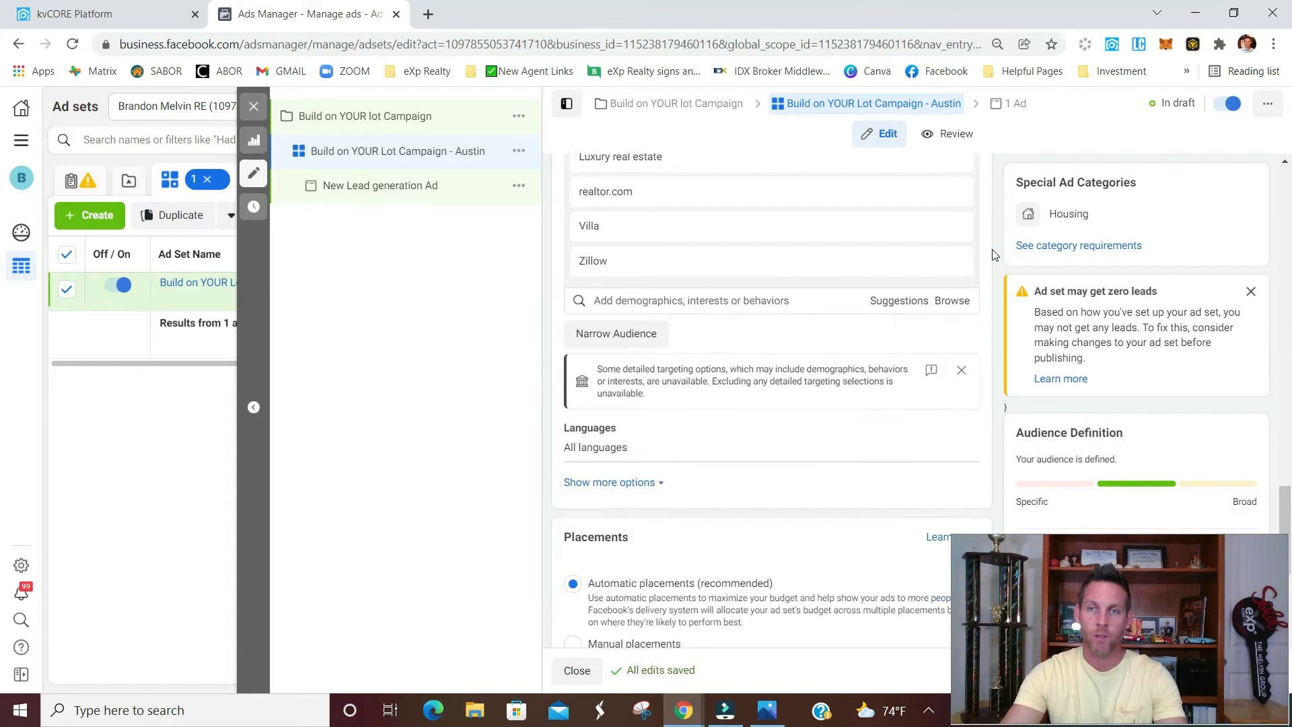
# Switch the ad set to manual placements and exclude the Instagram and Audience Network platforms
pyautogui.scroll(-1, 1006, 279)
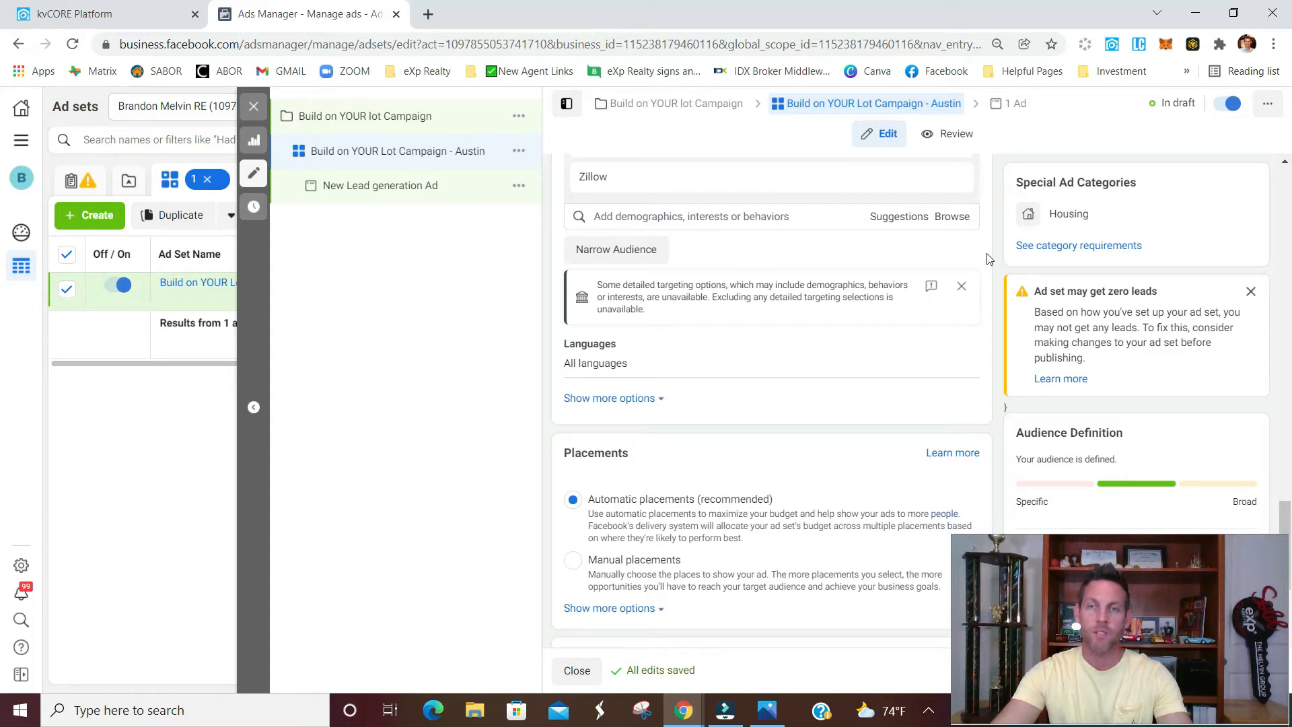
pyautogui.scroll(-1, 987, 259)
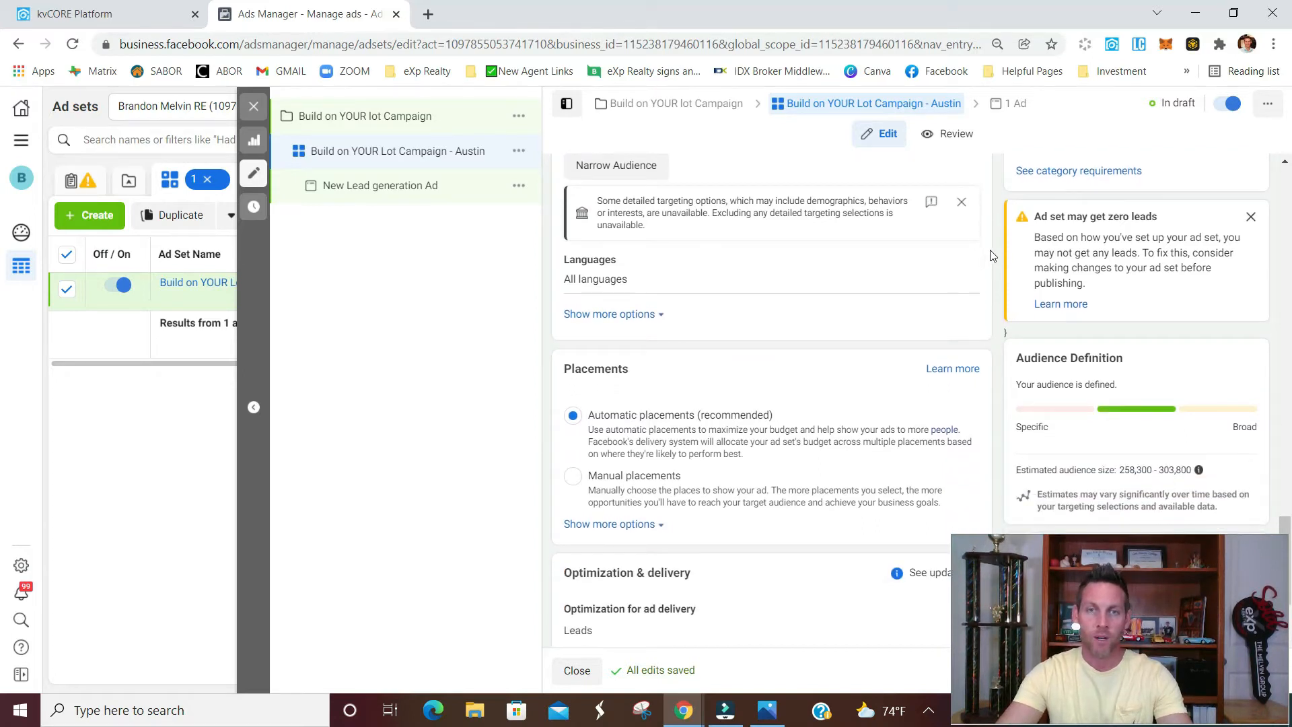
pyautogui.scroll(-2, 990, 255)
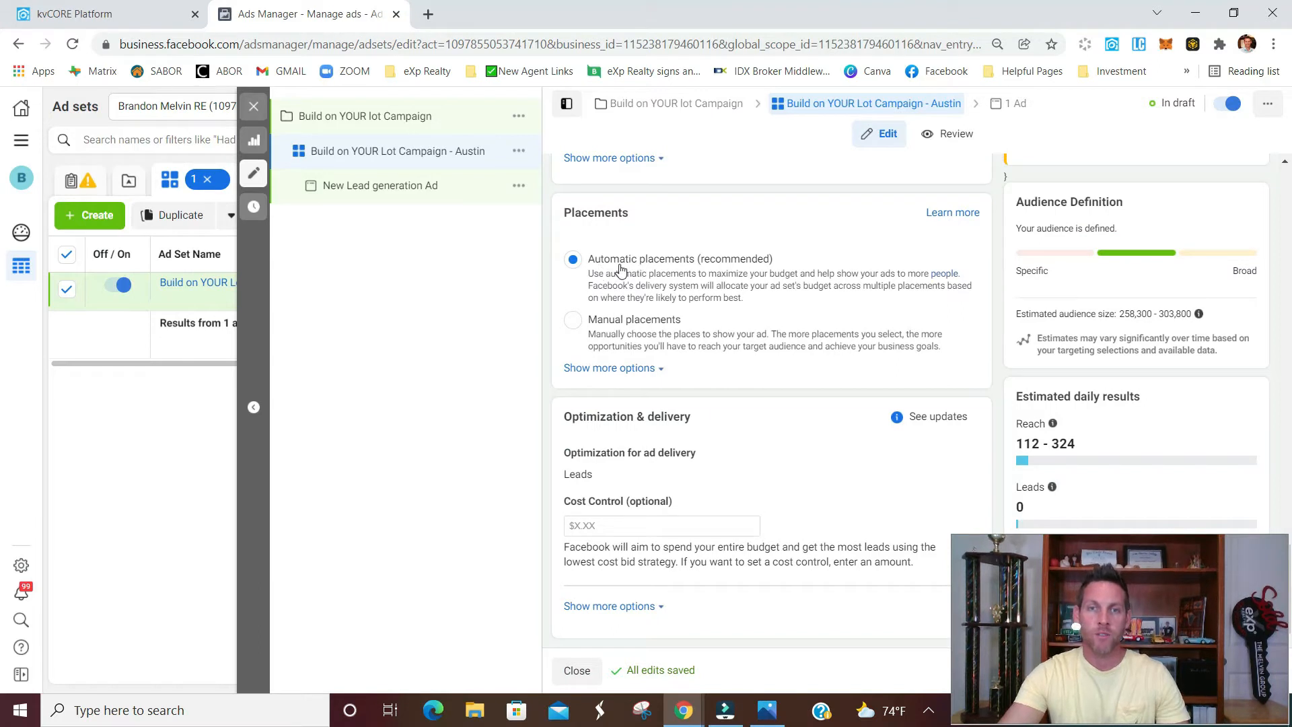
pyautogui.click(573, 321)
pyautogui.scroll(-1, 767, 310)
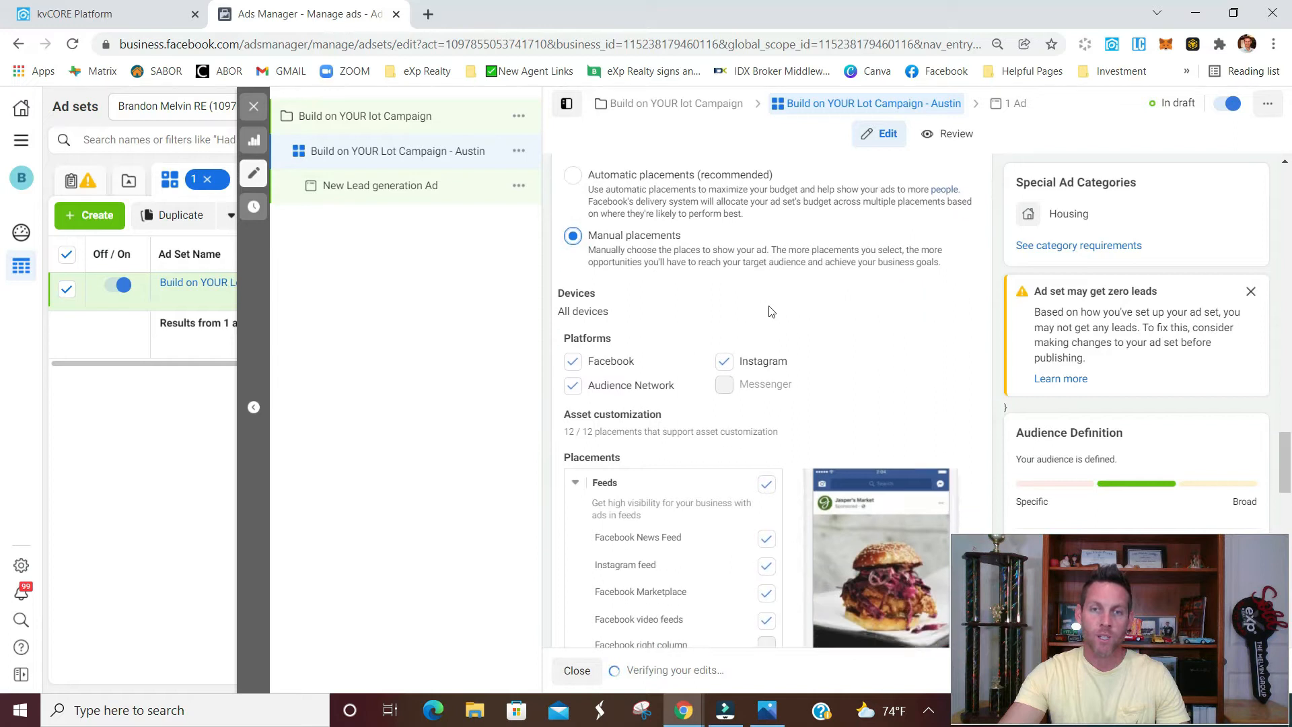
pyautogui.click(724, 363)
pyautogui.click(572, 385)
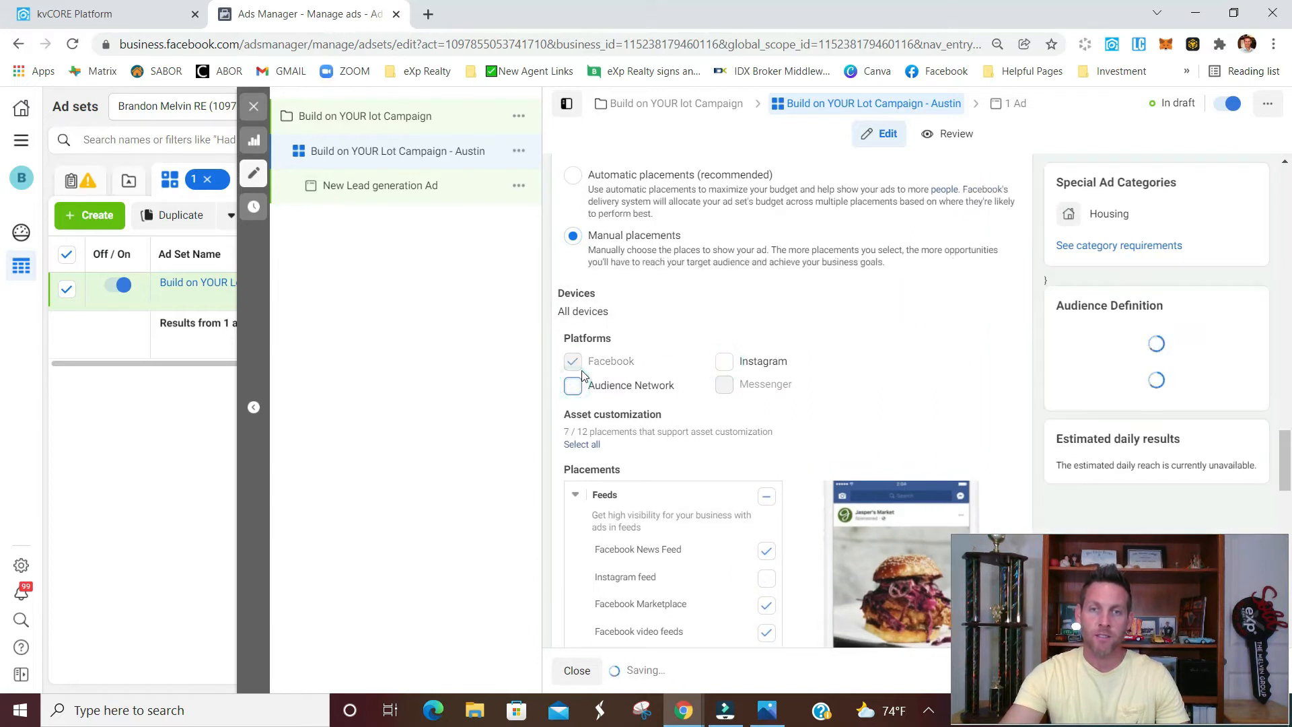
# Limit the Feeds placements to Facebook News Feed, deselecting Facebook Marketplace and Facebook video feeds
pyautogui.scroll(-1, 765, 363)
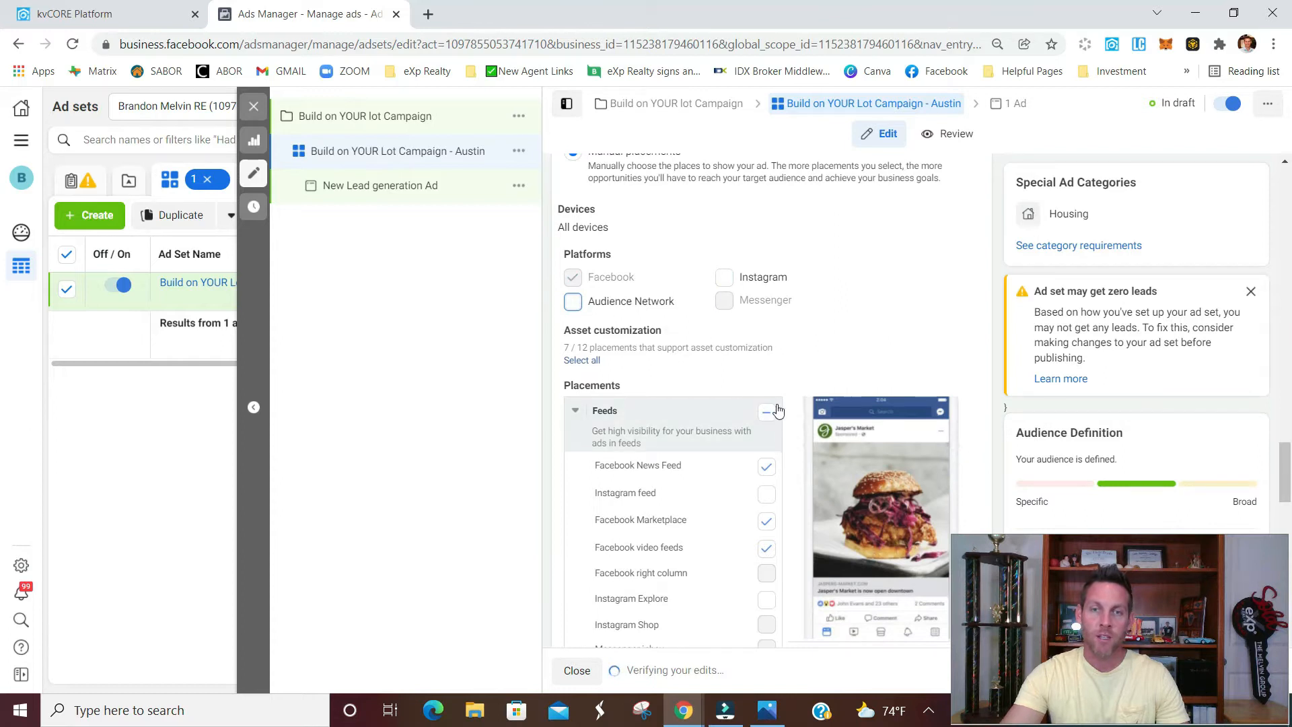
pyautogui.scroll(-1, 791, 370)
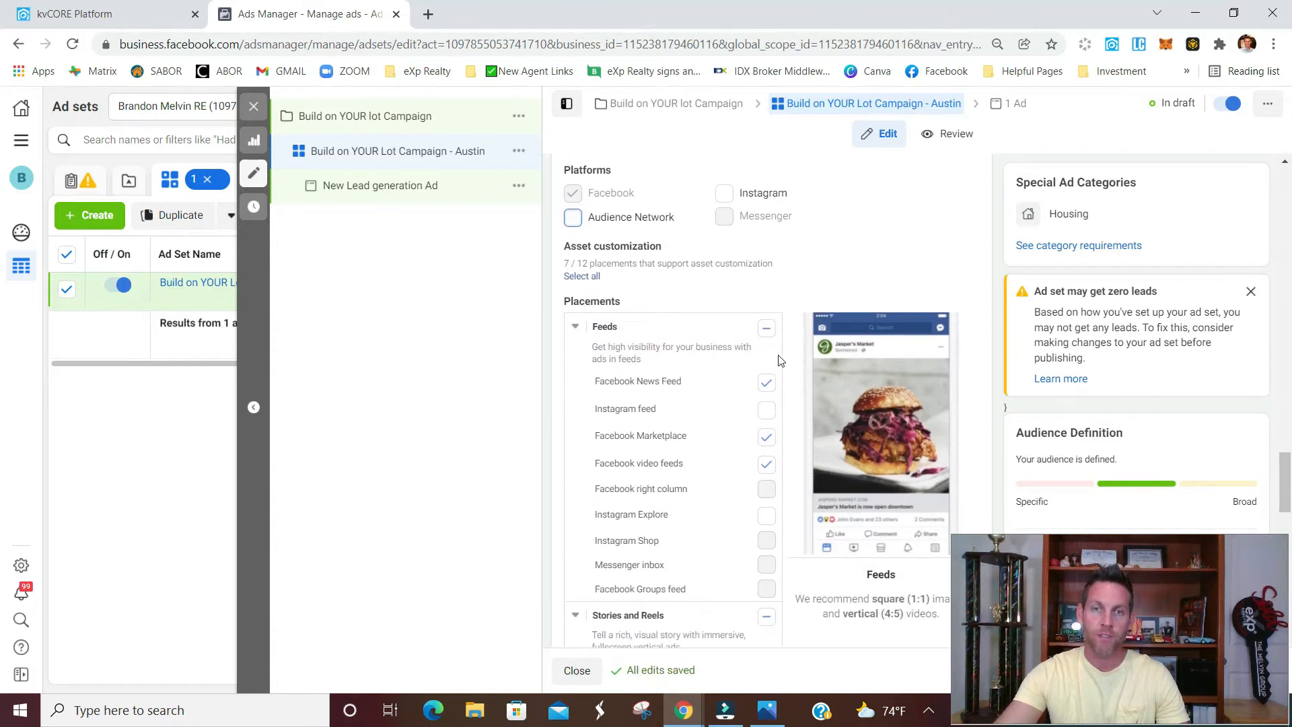
pyautogui.click(779, 331)
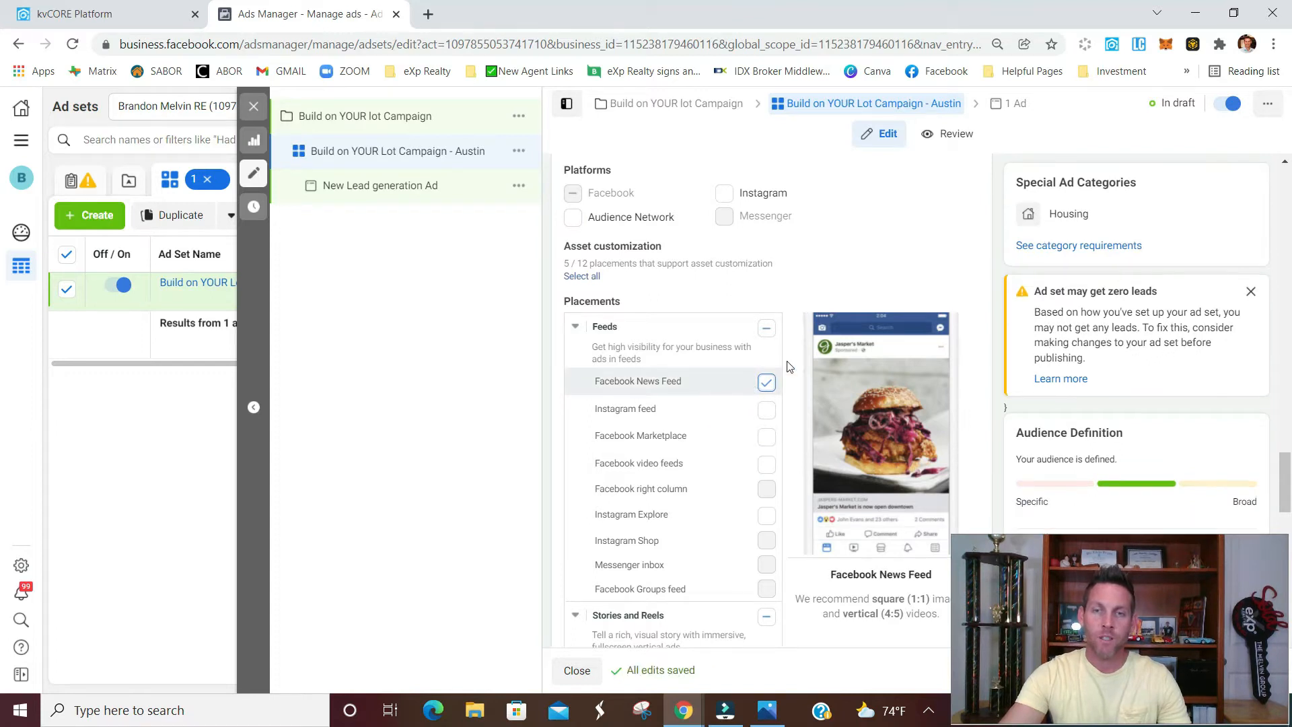
# Deselect the Stories and Reels, In-stream, Search and In-article placements for the ad set
pyautogui.scroll(-3, 787, 366)
pyautogui.scroll(-1, 790, 365)
pyautogui.click(765, 282)
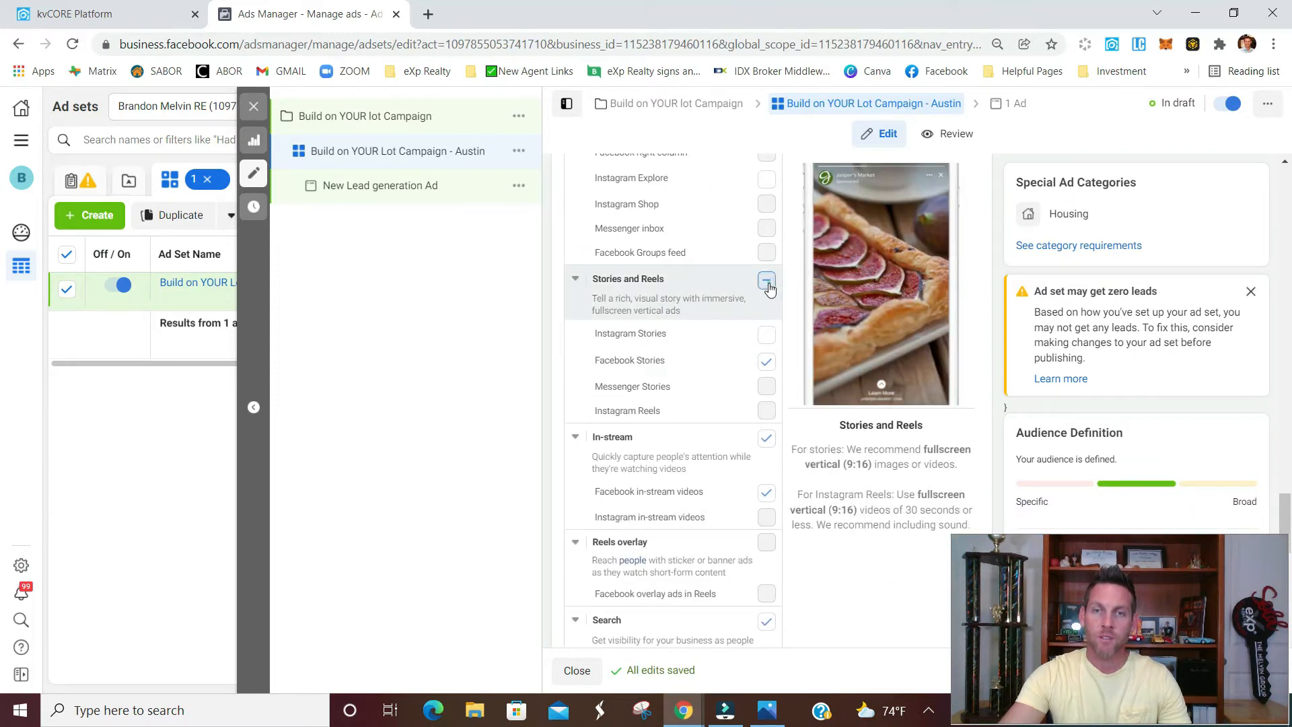
pyautogui.click(767, 438)
pyautogui.scroll(-2, 770, 438)
pyautogui.click(766, 453)
pyautogui.scroll(-2, 775, 450)
pyautogui.click(774, 449)
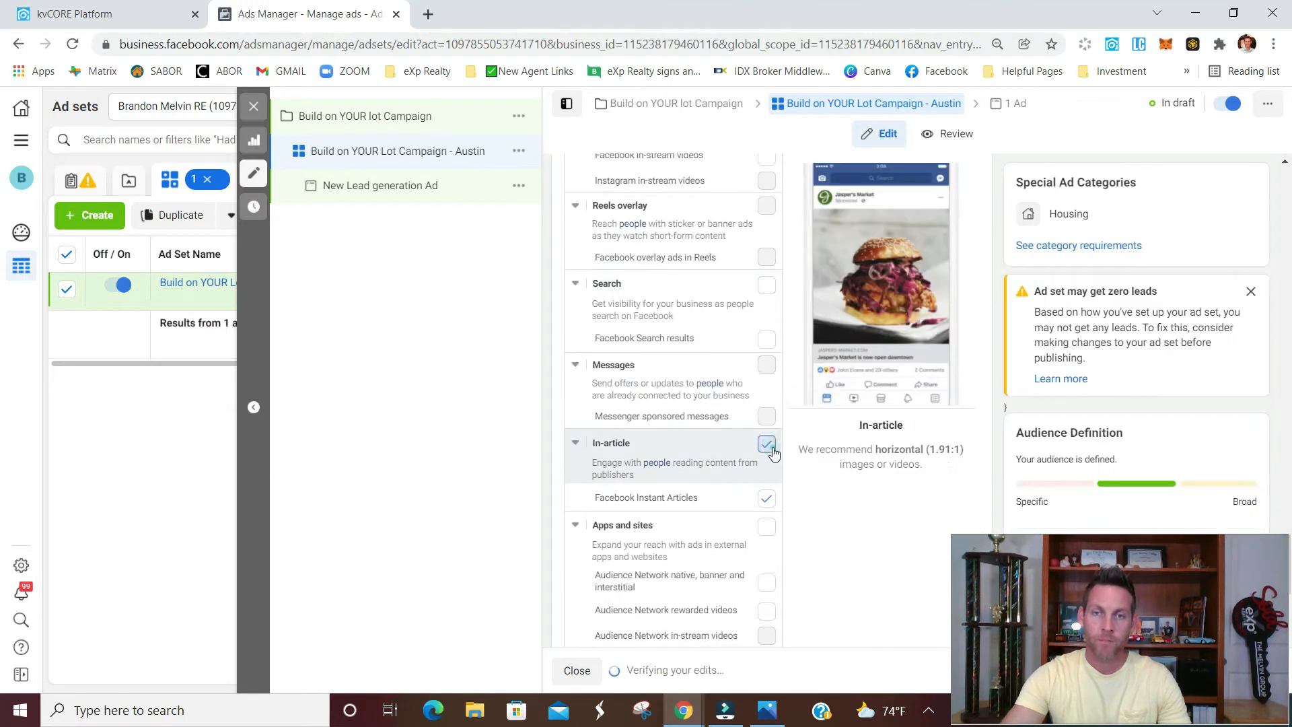
pyautogui.scroll(-4, 775, 450)
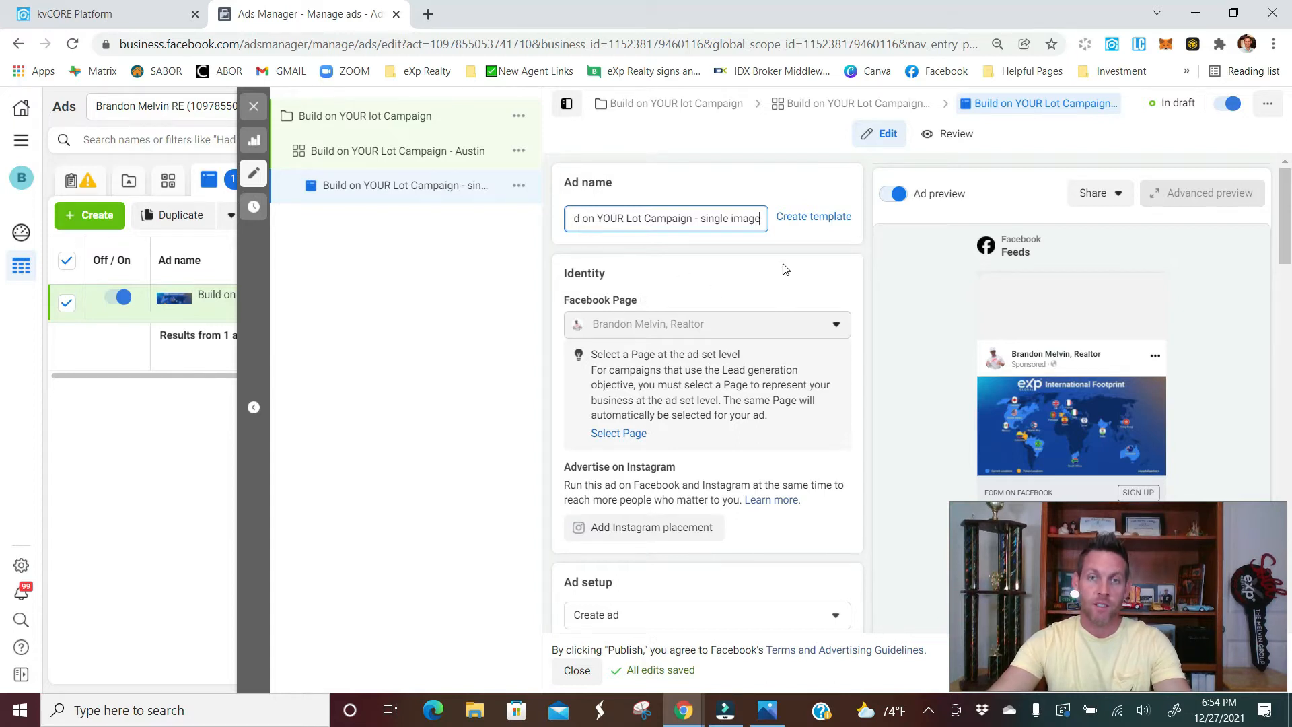
# Replace the single-image ad's eXp International Footprint picture with the photo of the open grassy lot
pyautogui.scroll(-1, 850, 266)
pyautogui.scroll(-1, 873, 217)
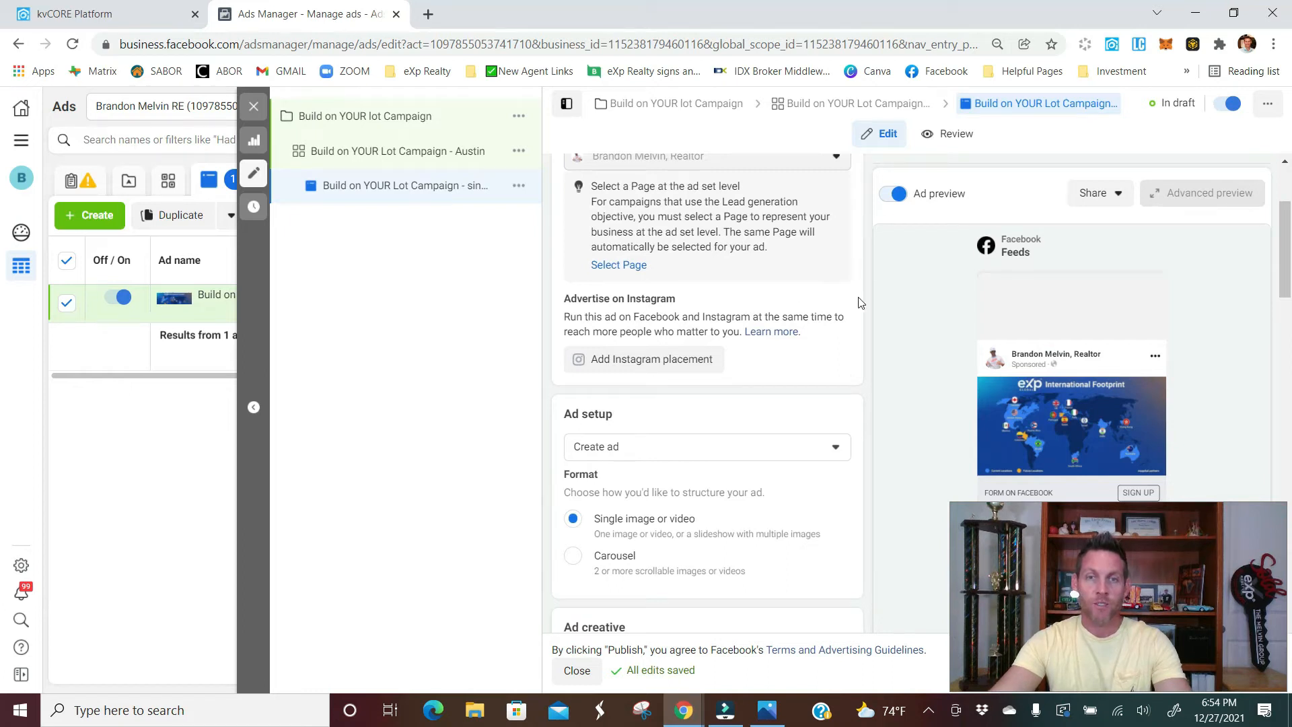
pyautogui.scroll(-1, 858, 303)
pyautogui.scroll(-1, 861, 303)
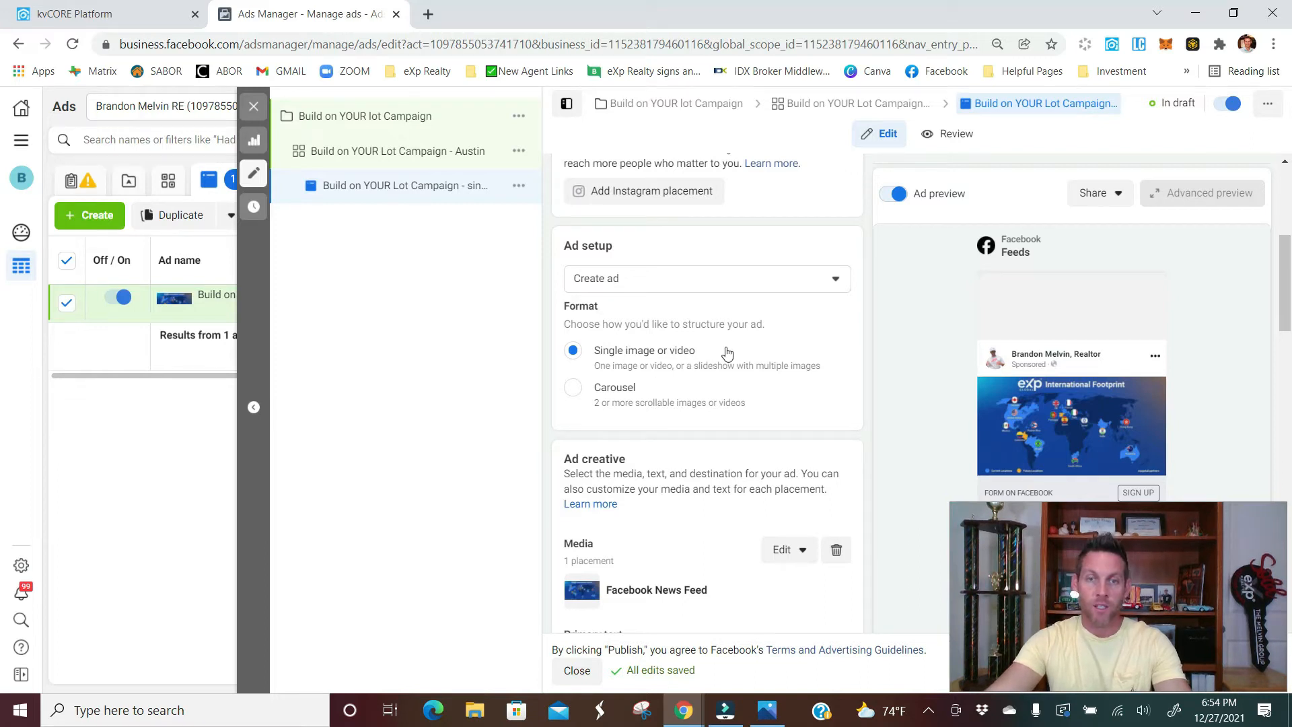
pyautogui.scroll(-1, 611, 380)
pyautogui.scroll(-1, 638, 387)
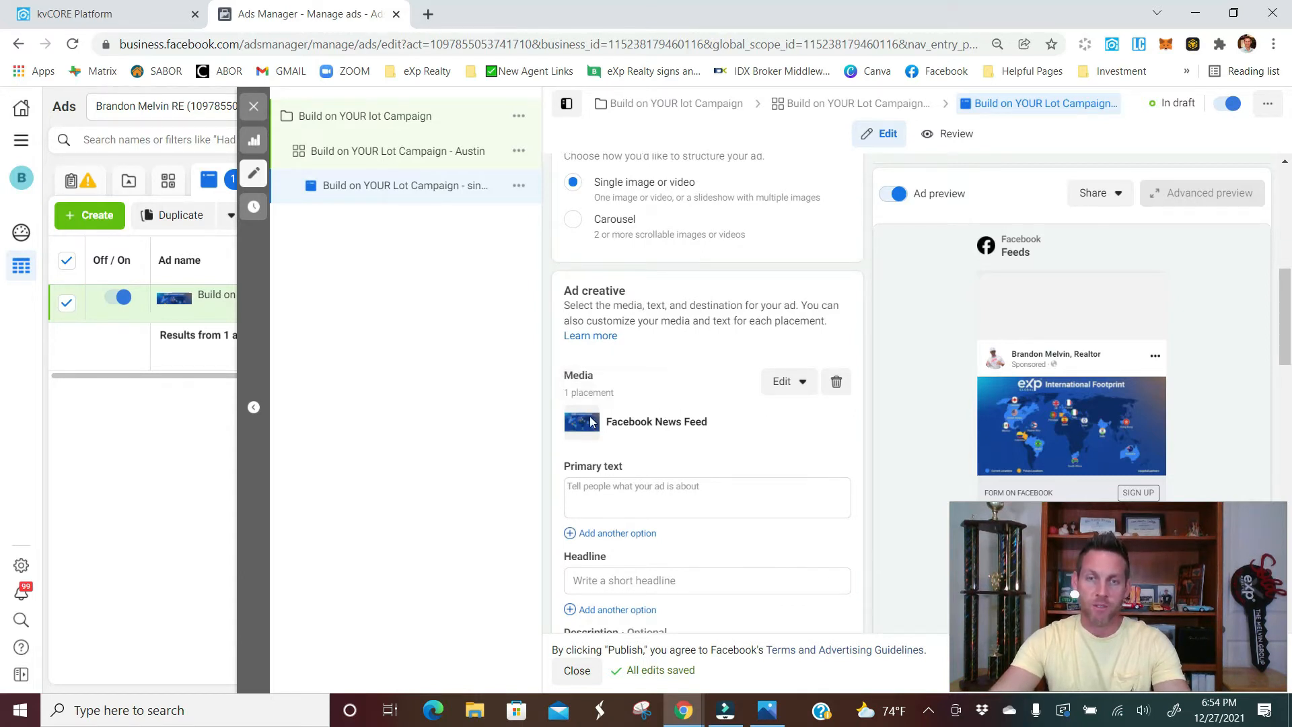
pyautogui.click(836, 381)
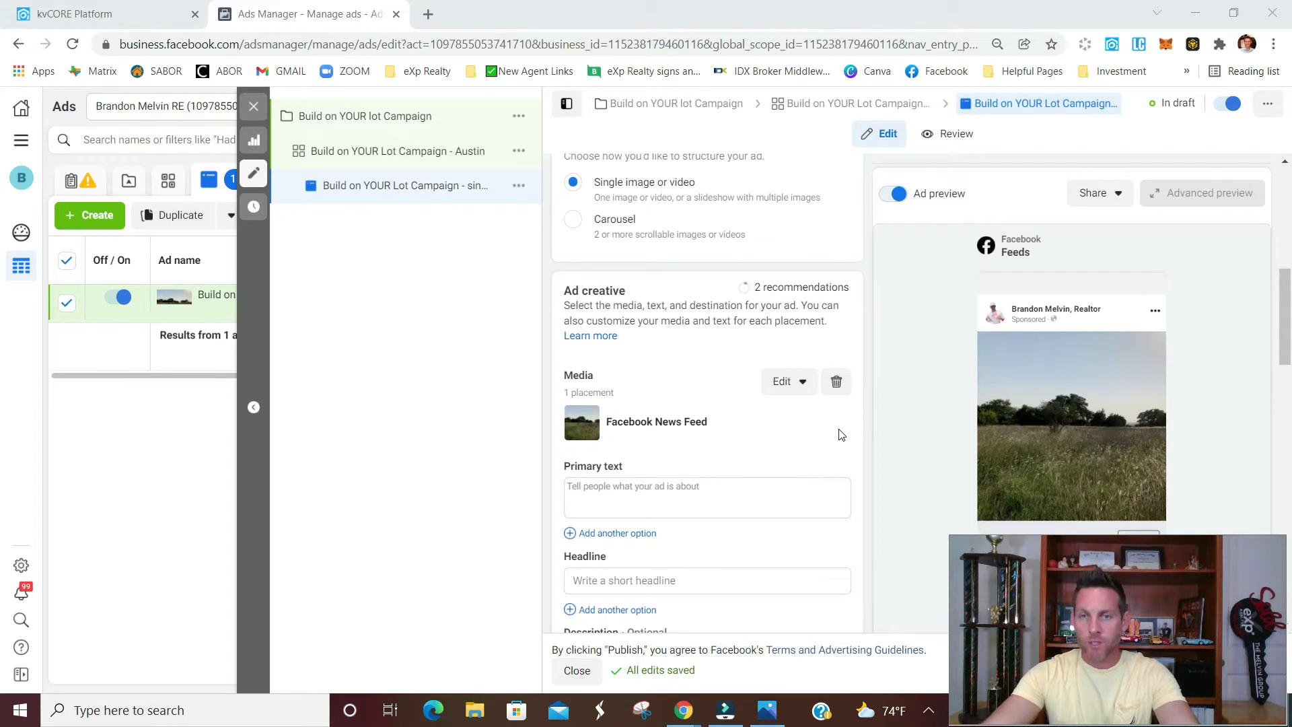
# Enter the custom dream home primary text, the headline "FREE LIST of AVAILABLE Lots/Acreage Click here-->>" and the free report description
pyautogui.scroll(-1, 856, 431)
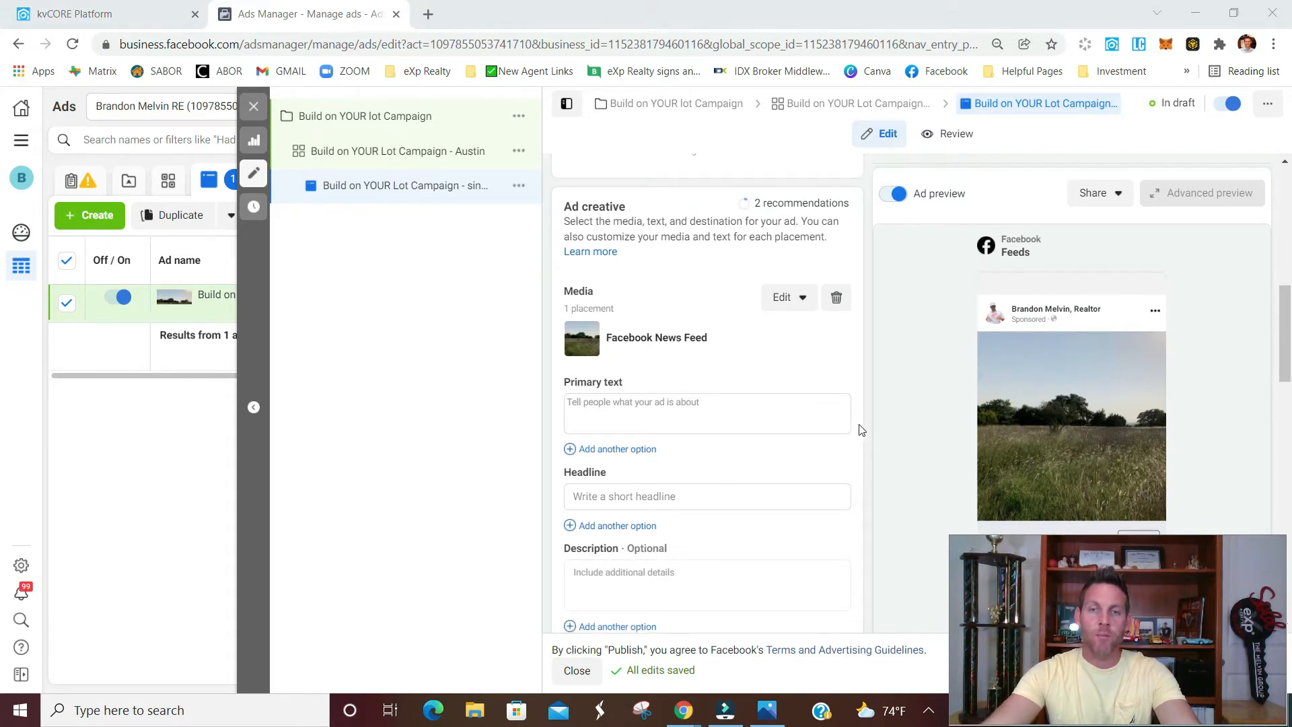
pyautogui.scroll(-1, 852, 417)
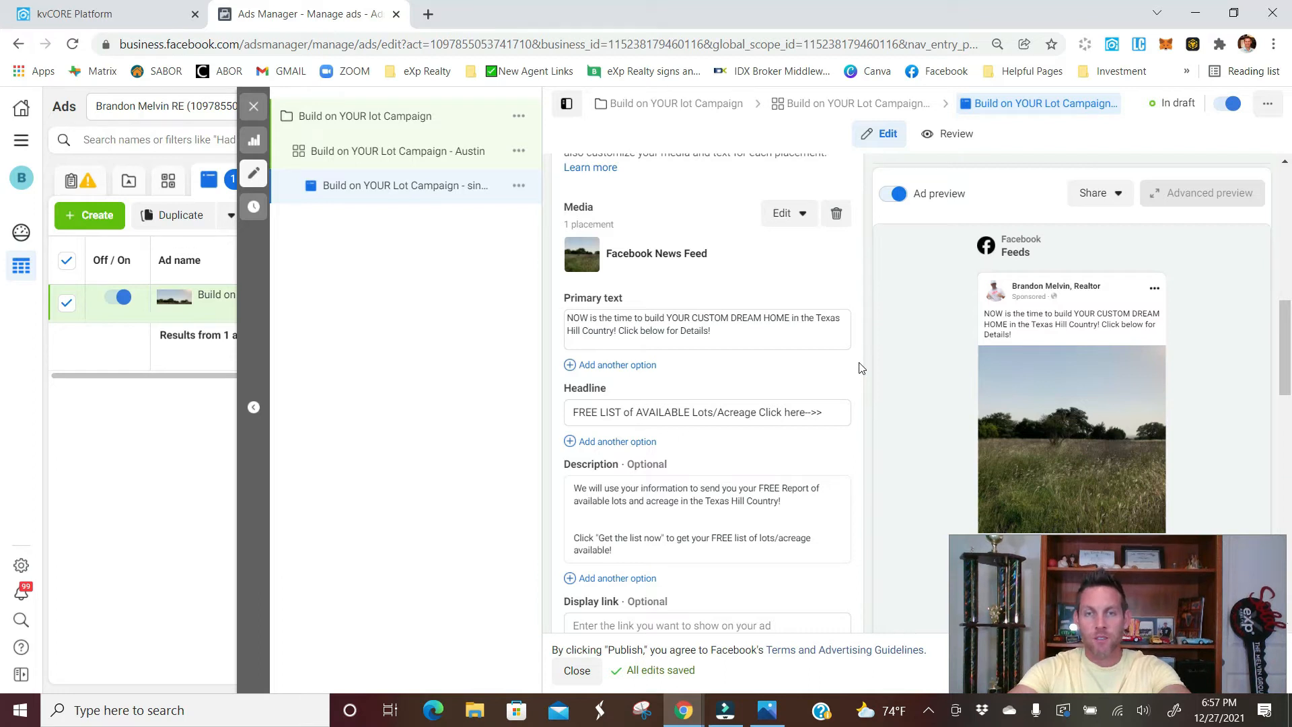
pyautogui.moveTo(923, 341)
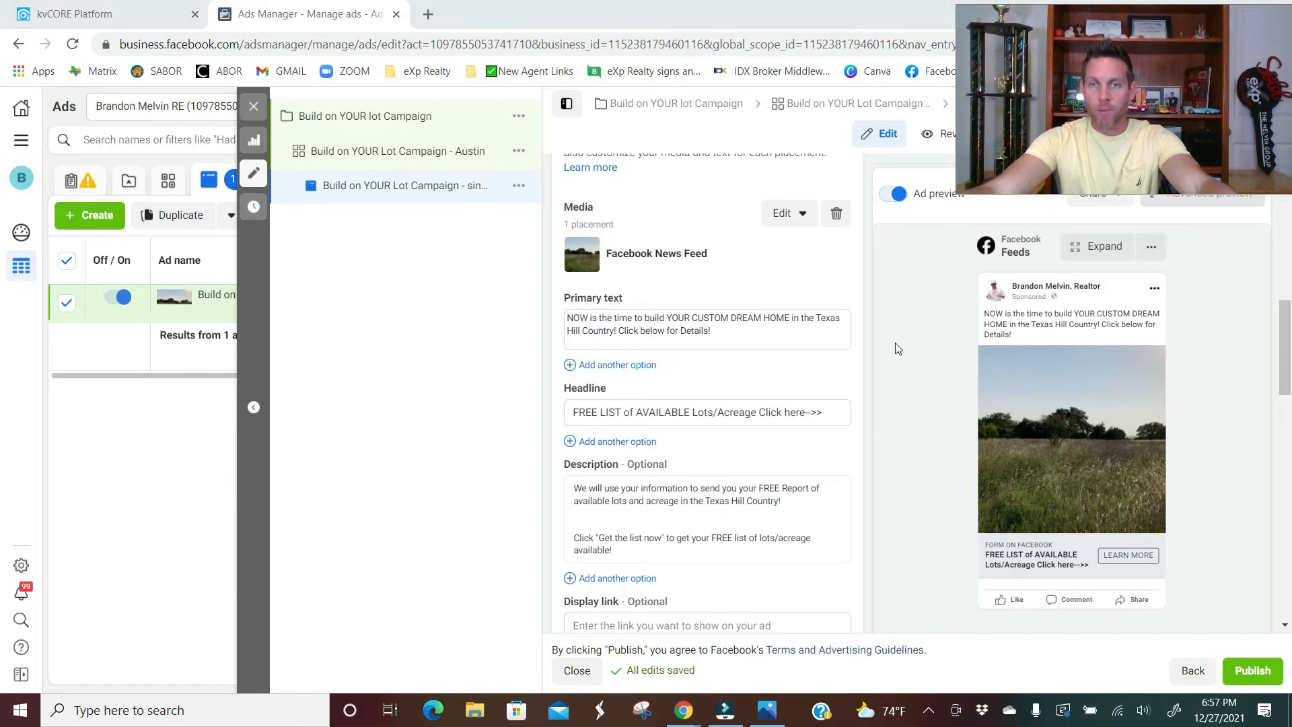
# Check the ad's Call to Action options, keeping Learn more selected
pyautogui.scroll(-1, 891, 352)
pyautogui.scroll(-3, 875, 364)
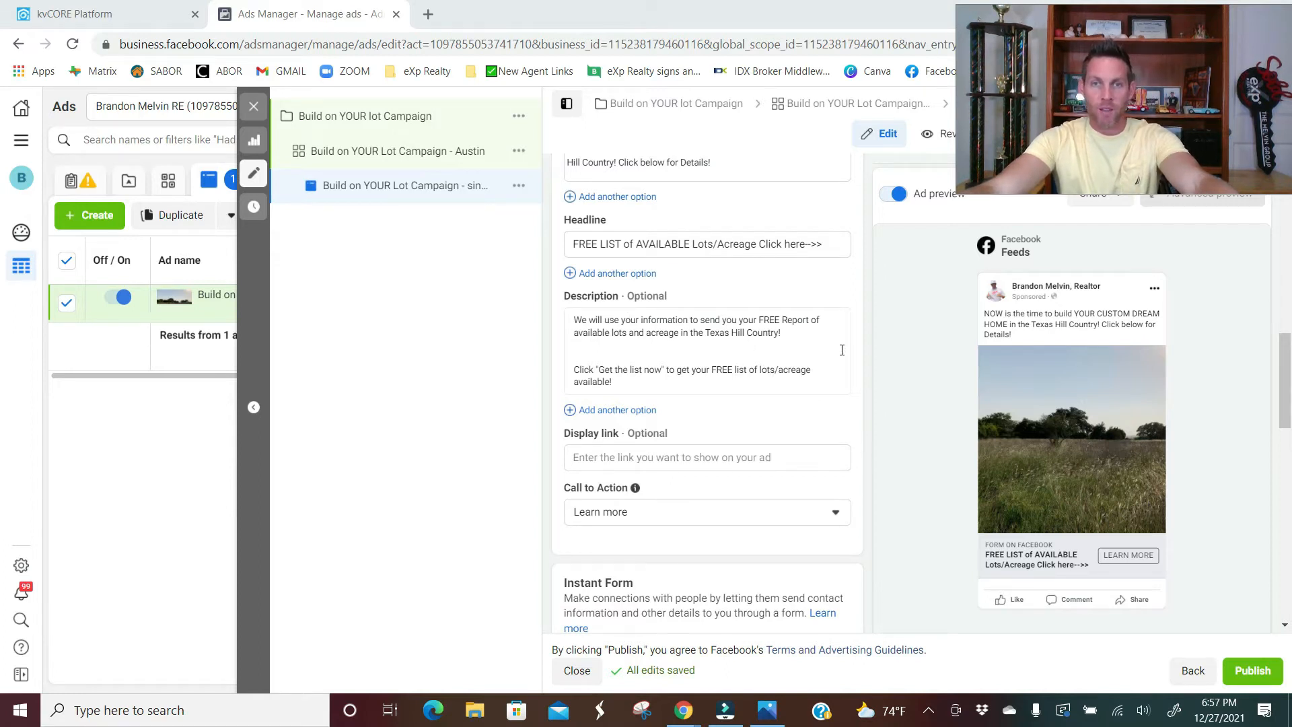
pyautogui.scroll(-2, 841, 350)
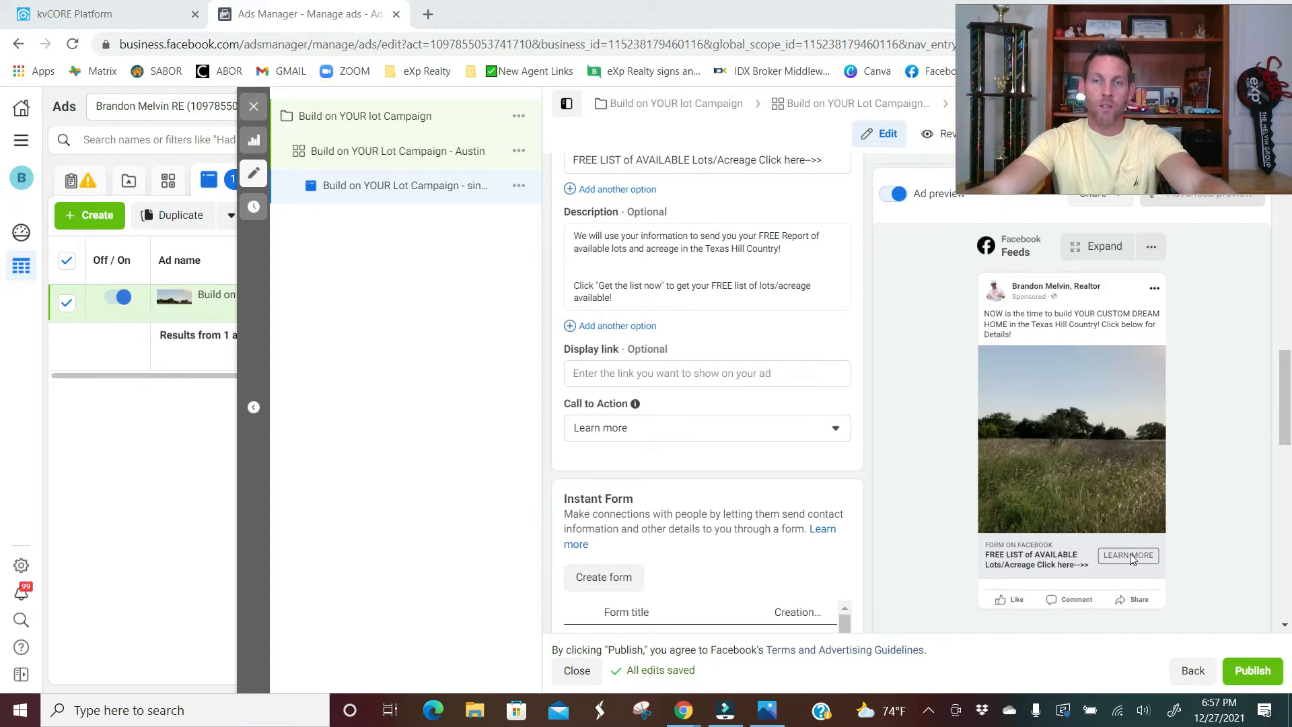
pyautogui.click(837, 425)
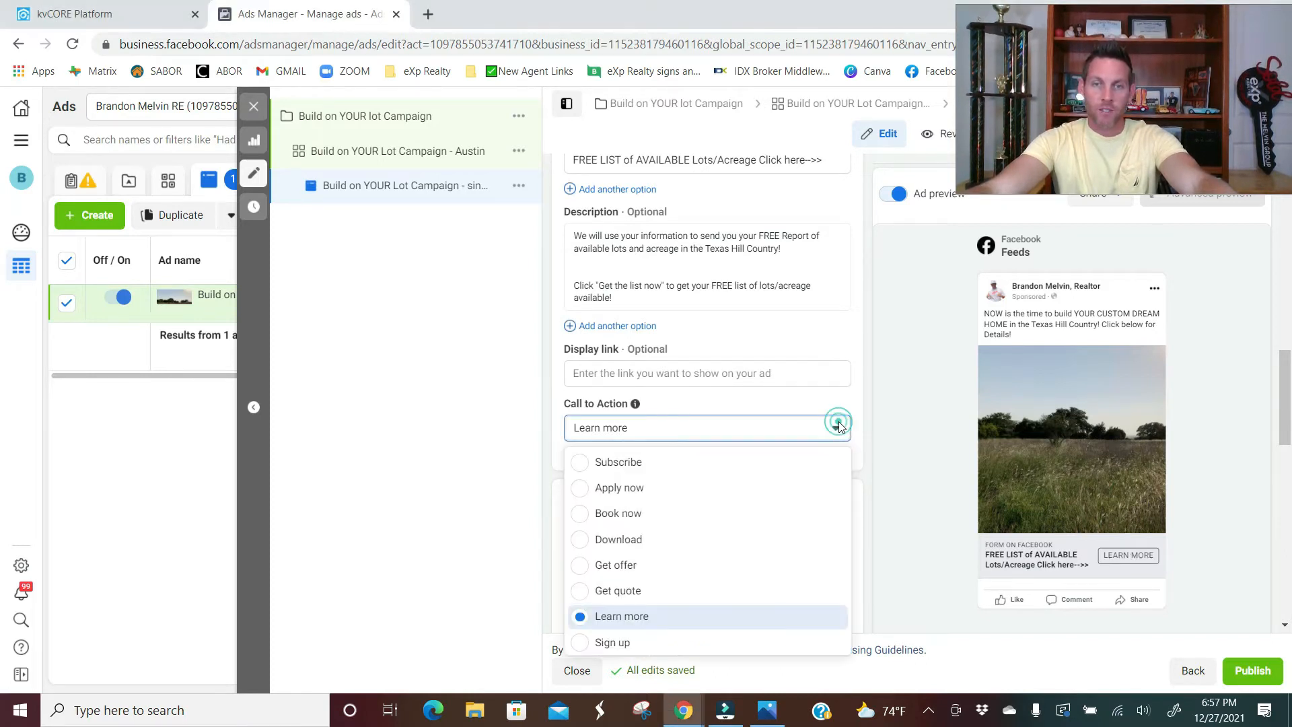
pyautogui.click(839, 421)
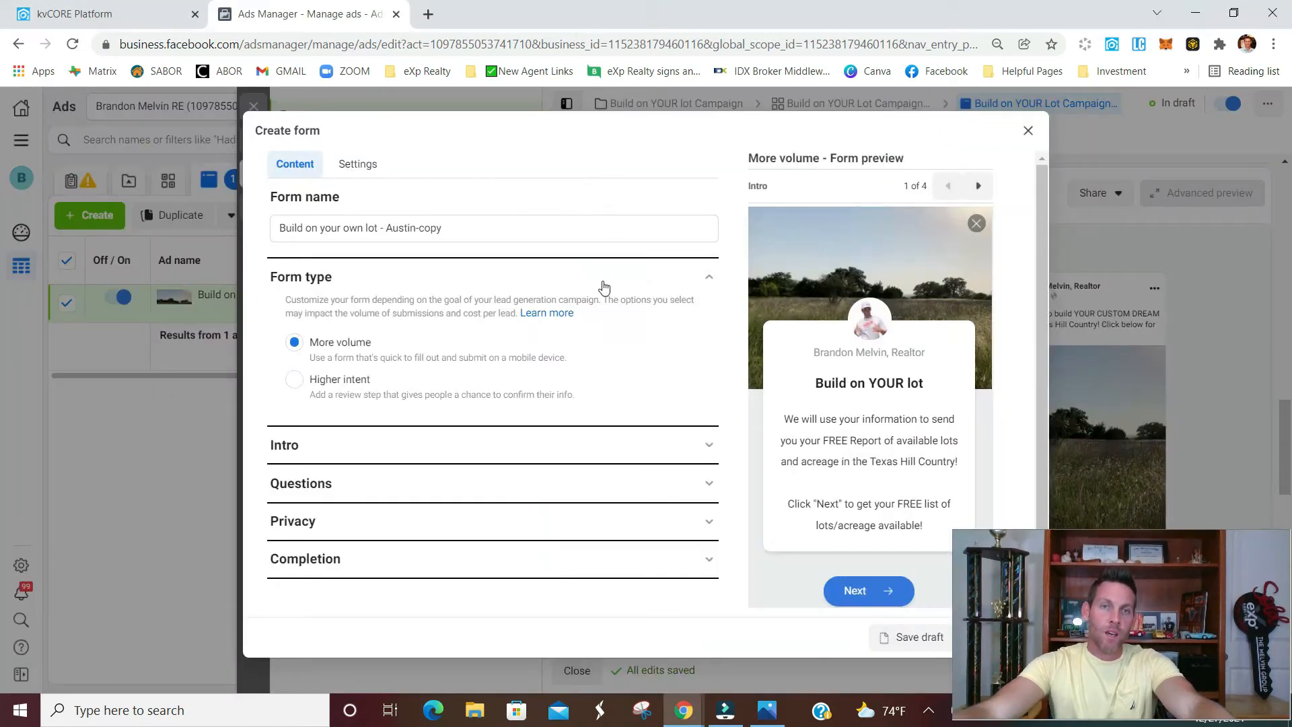
# Set the instant form's sharing to Open and return to its content
pyautogui.click(352, 167)
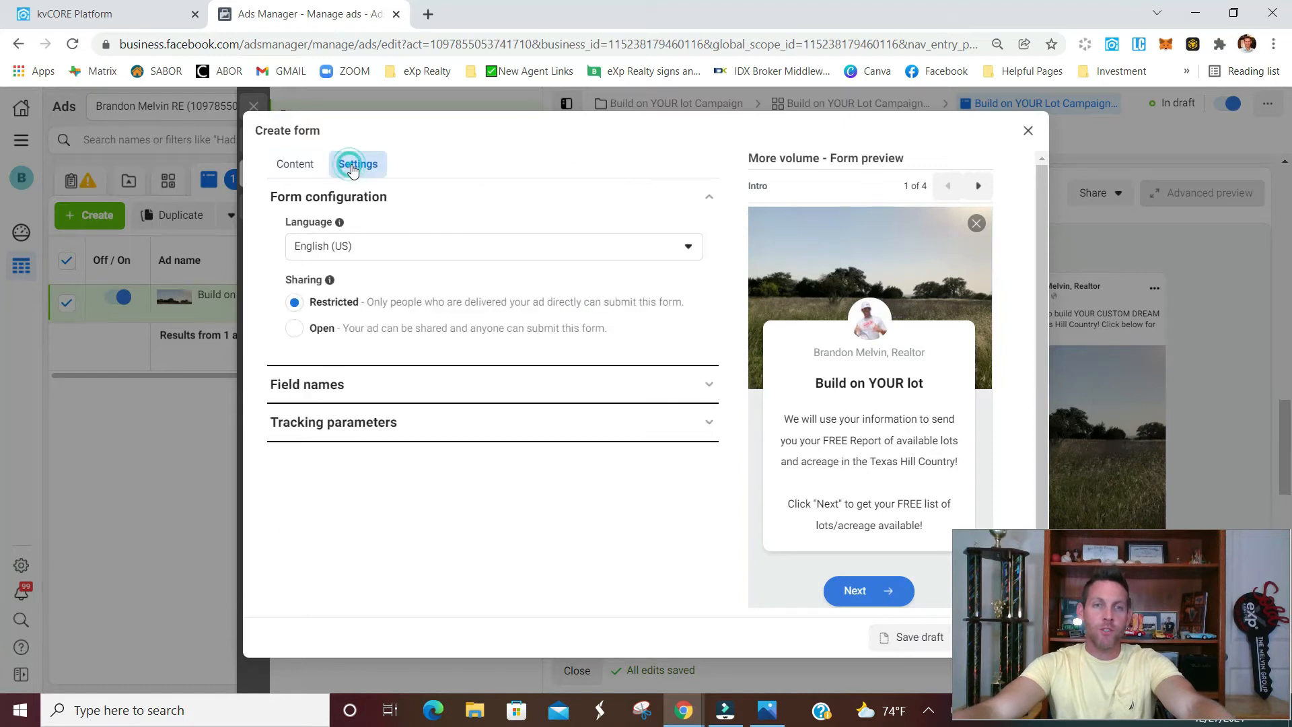
pyautogui.click(296, 329)
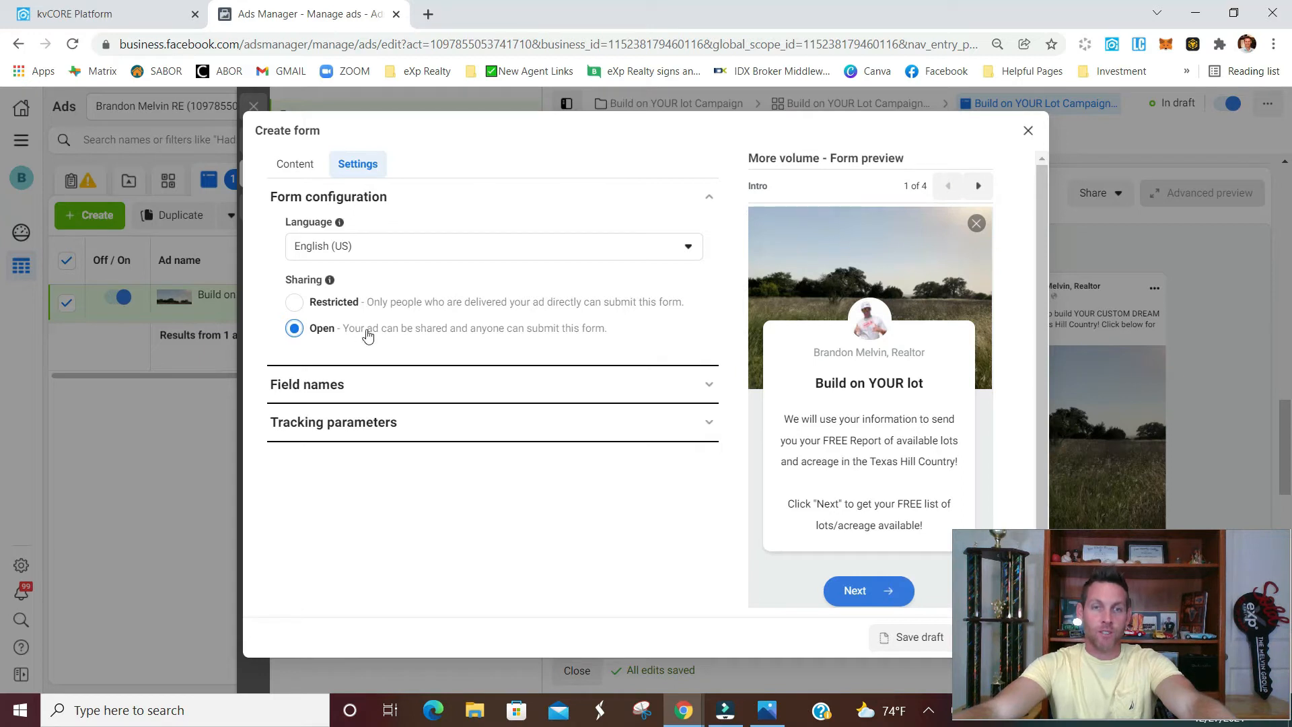
pyautogui.click(291, 166)
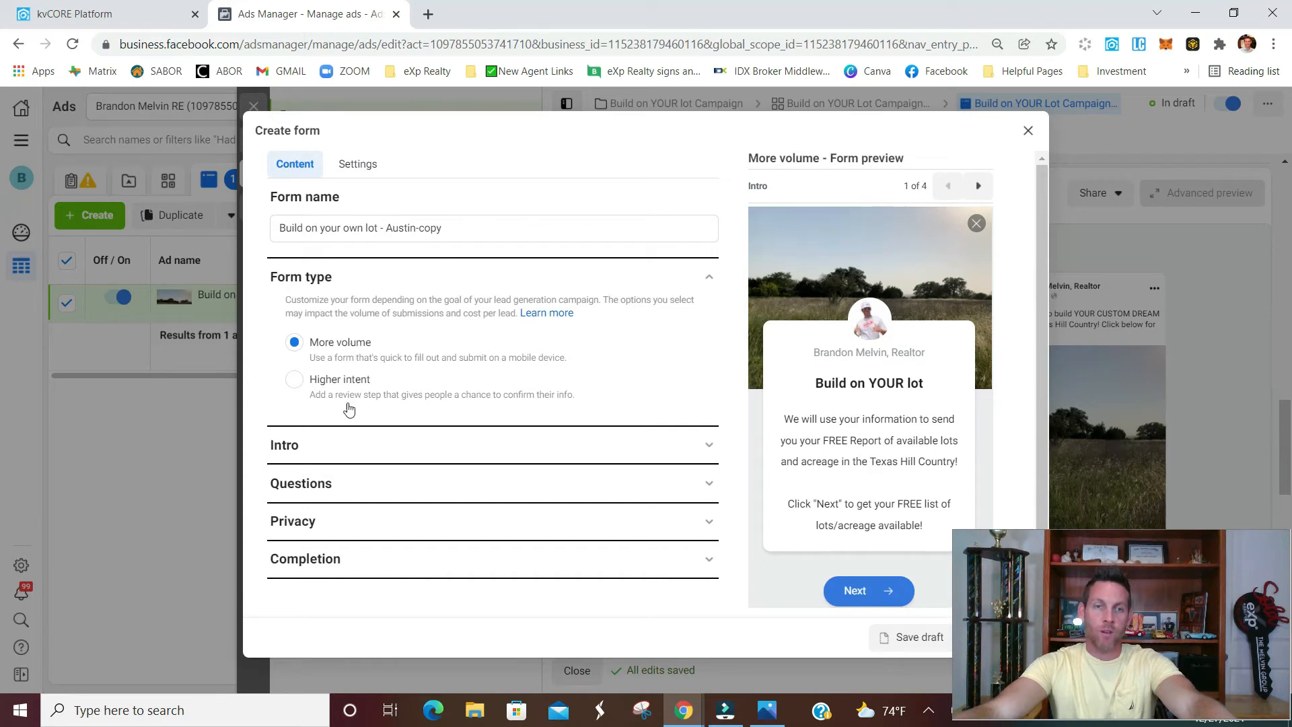
# Examine the instant form's intro image and greeting, prefill questions, privacy policy and completion sections
pyautogui.click(380, 447)
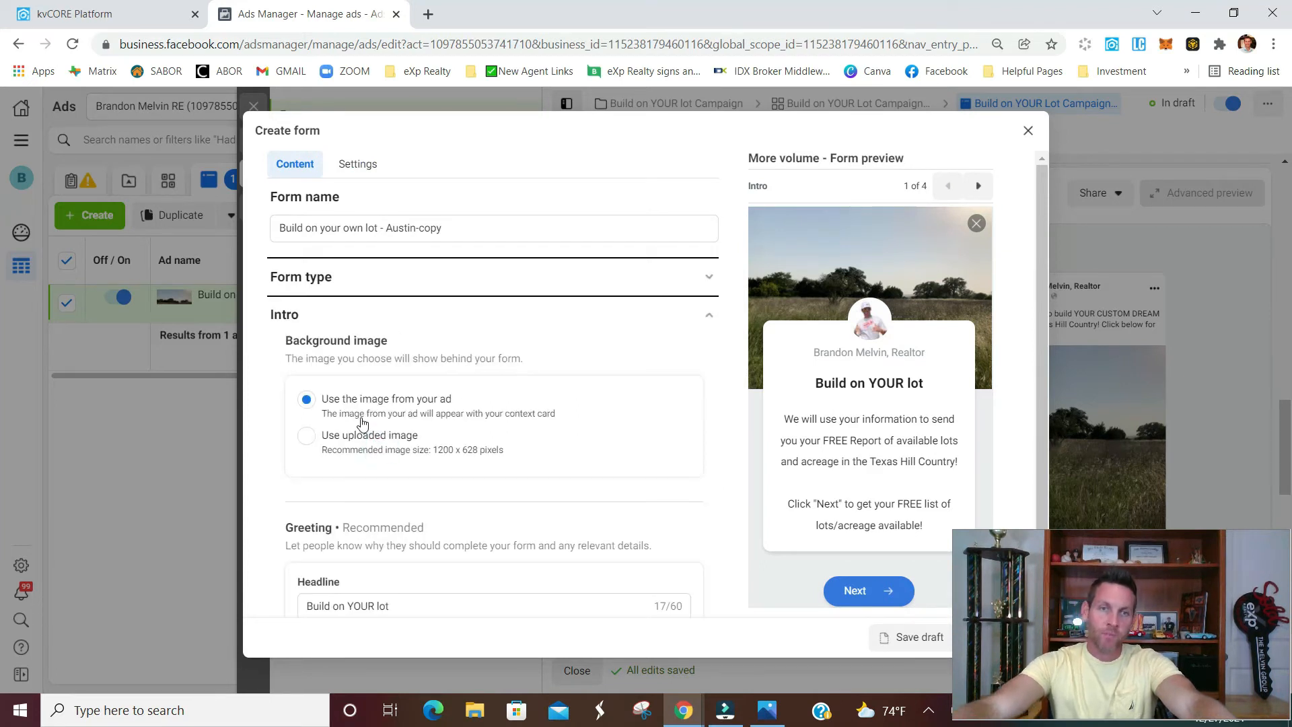
pyautogui.scroll(-1, 471, 353)
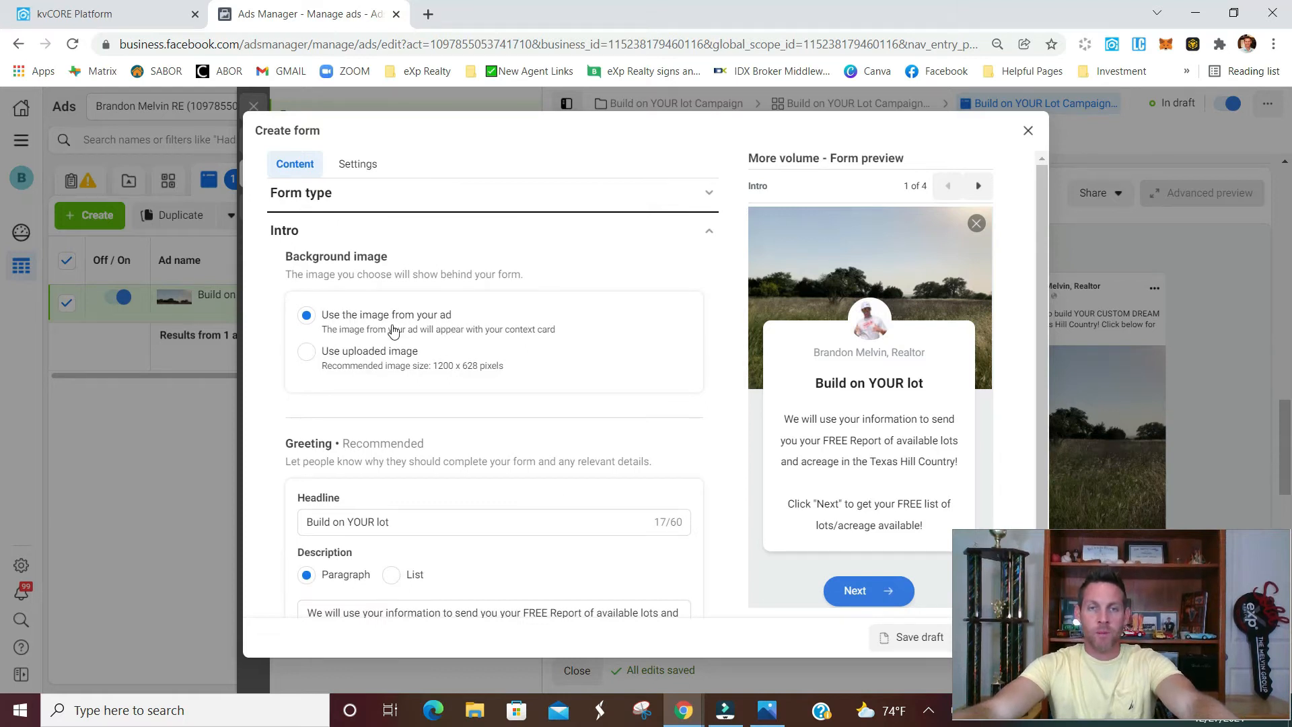
pyautogui.scroll(-3, 475, 325)
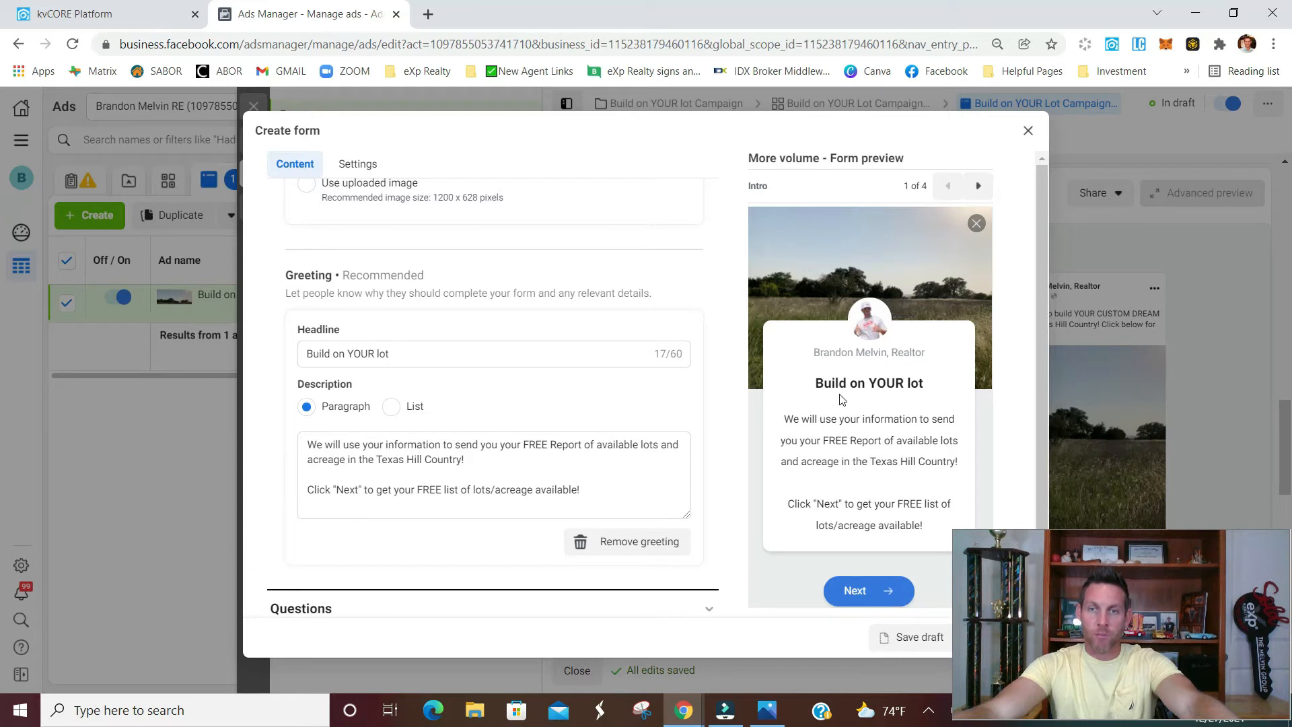
pyautogui.scroll(-1, 671, 375)
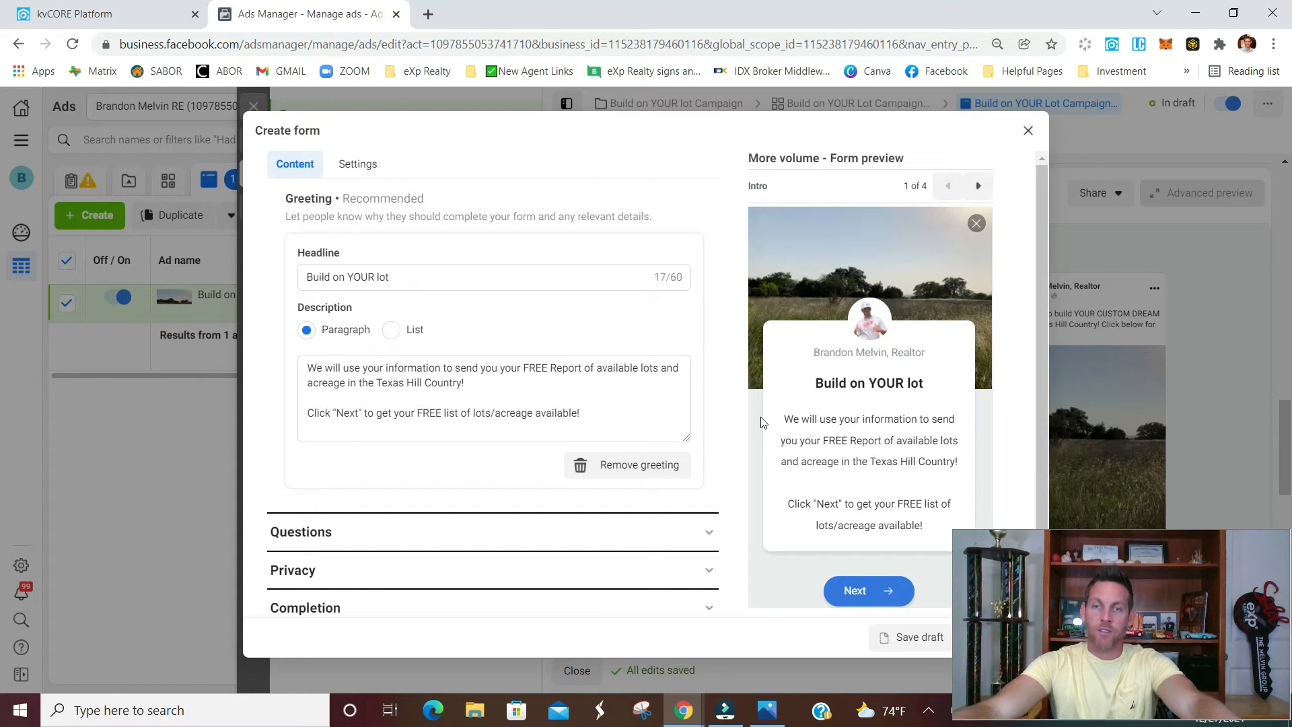
pyautogui.scroll(-1, 717, 418)
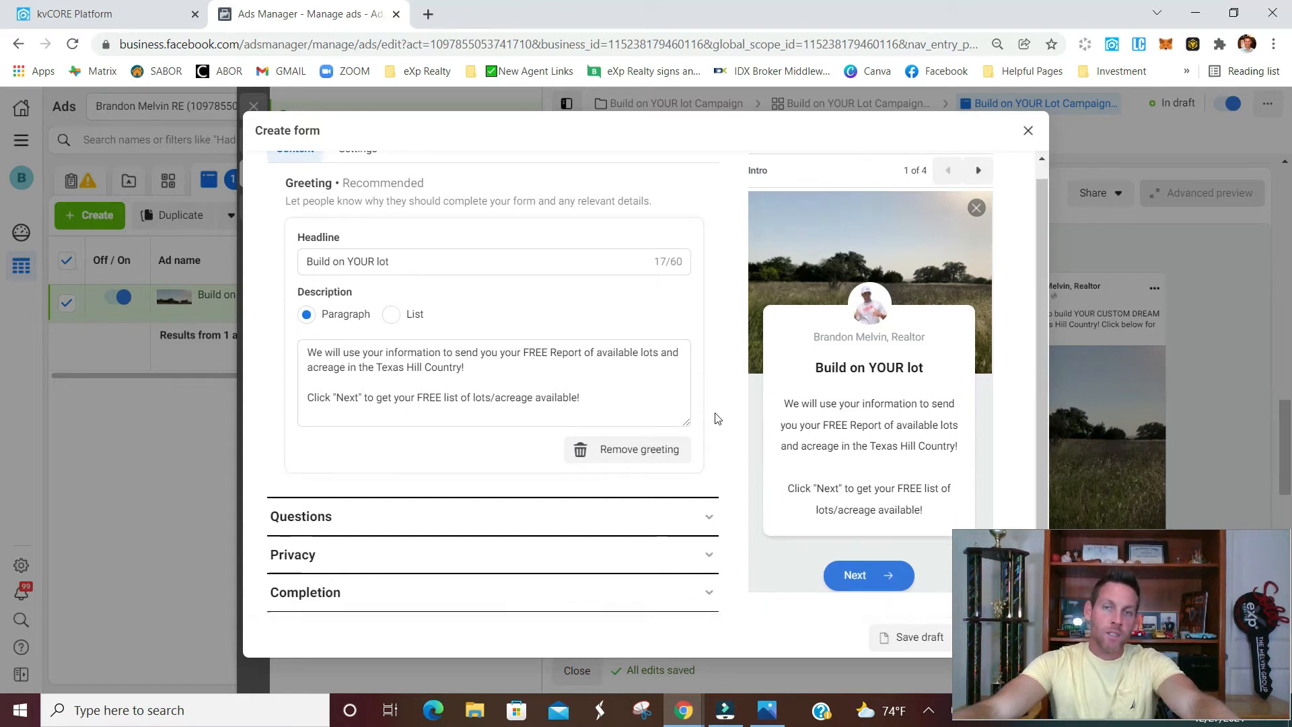
pyautogui.click(705, 517)
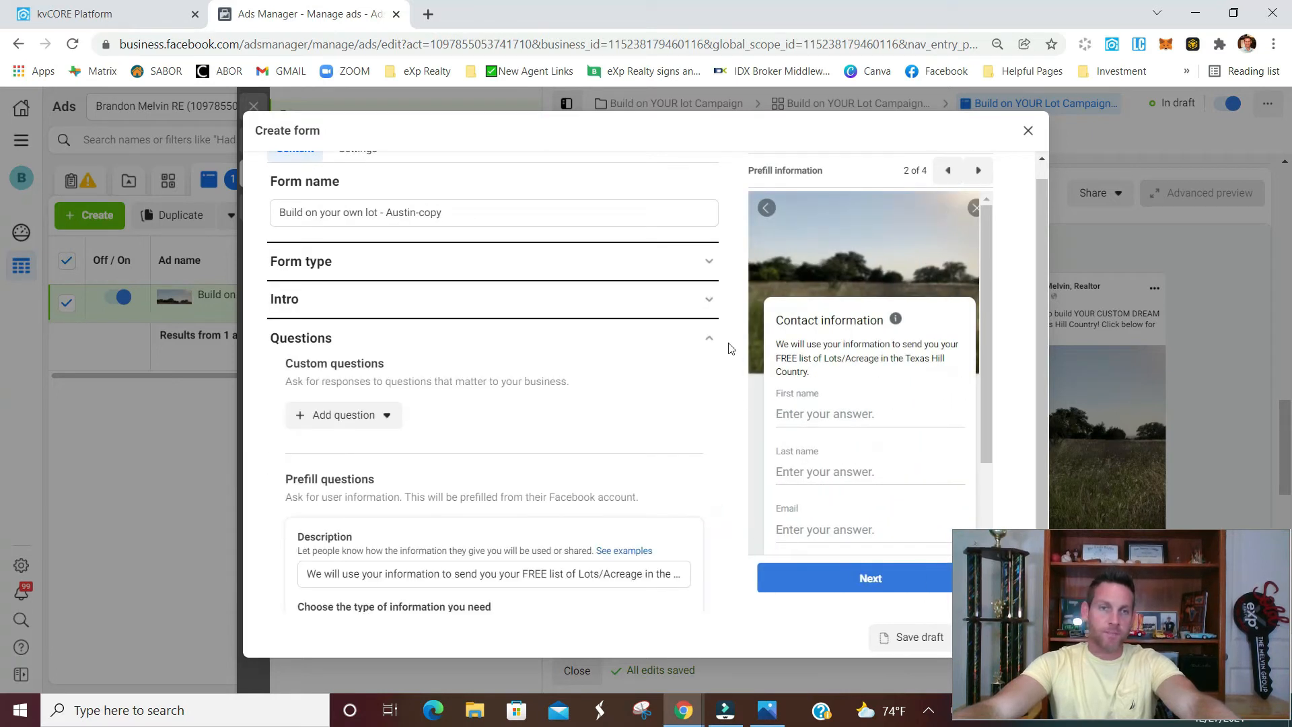
pyautogui.scroll(-2, 713, 382)
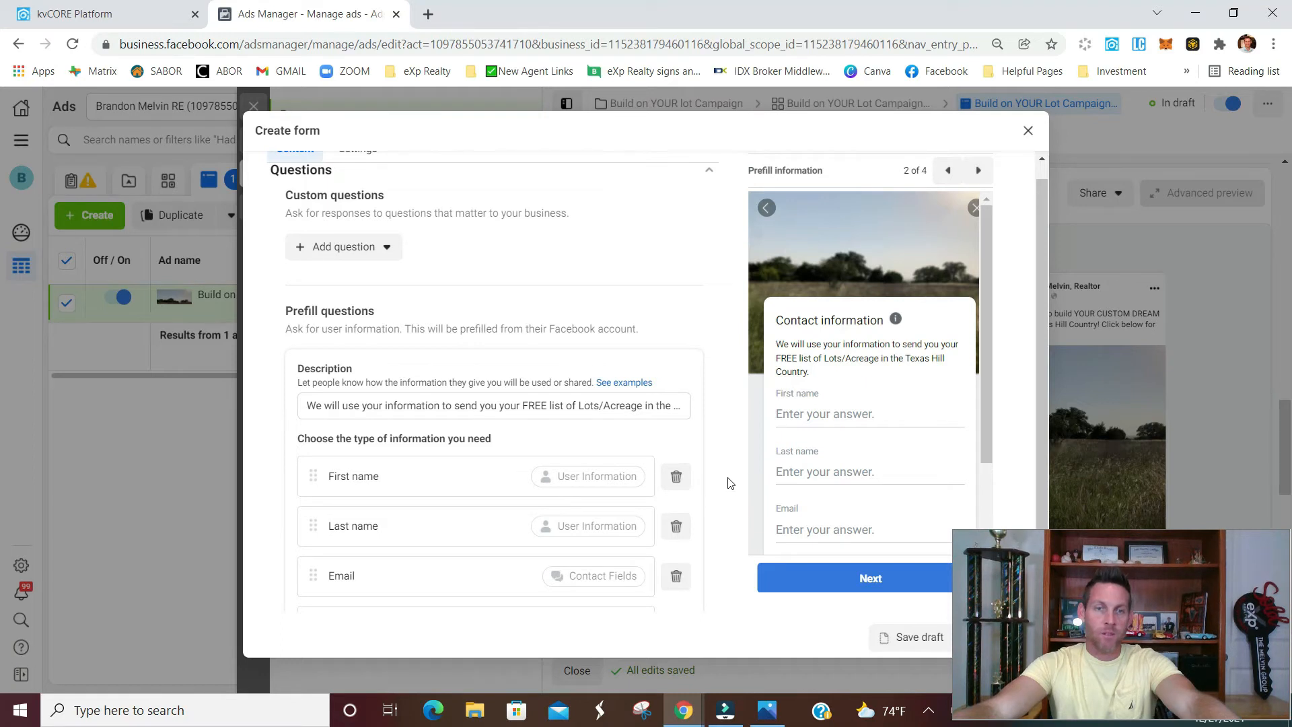
pyautogui.scroll(-4, 705, 489)
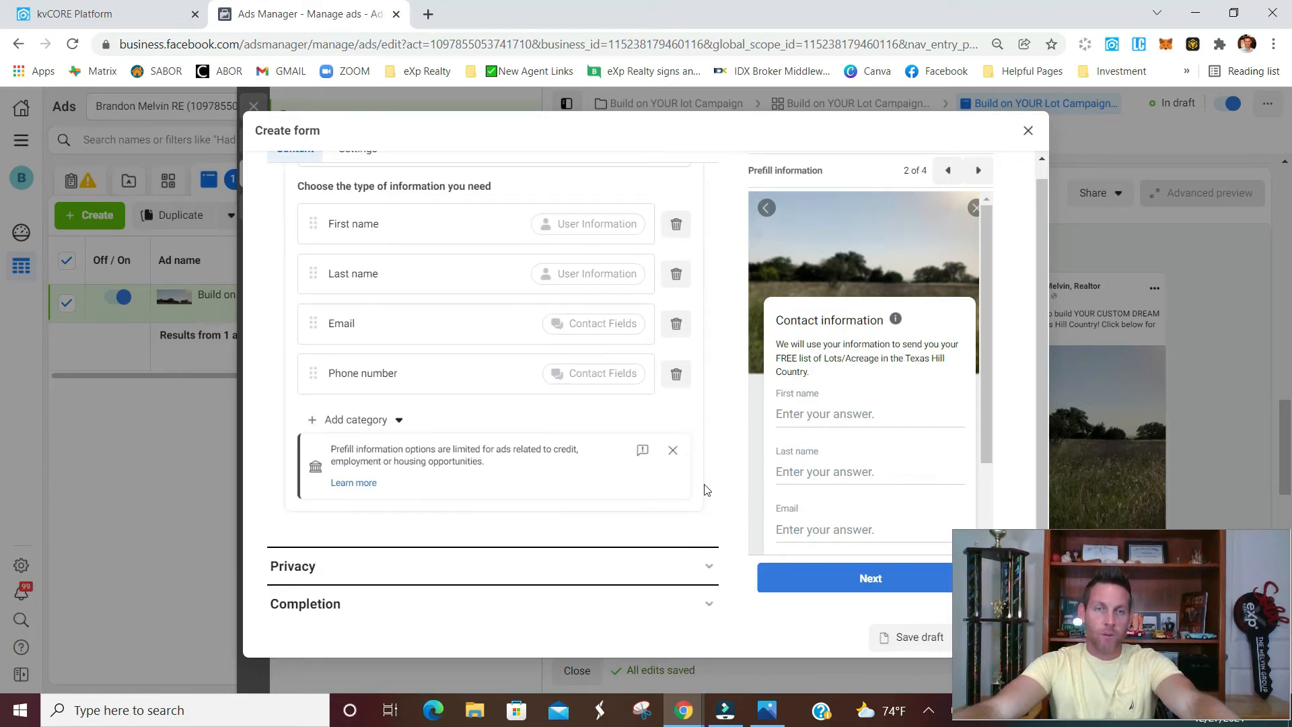
pyautogui.scroll(-1, 706, 489)
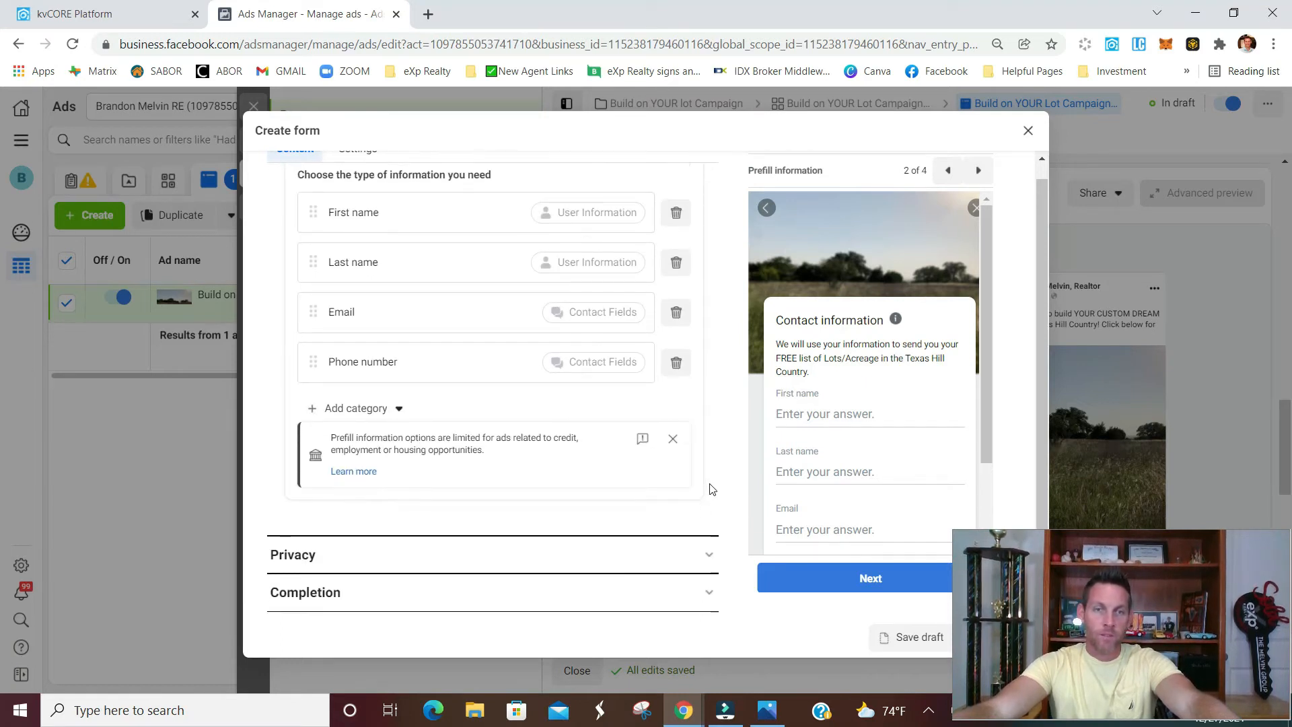
pyautogui.click(708, 554)
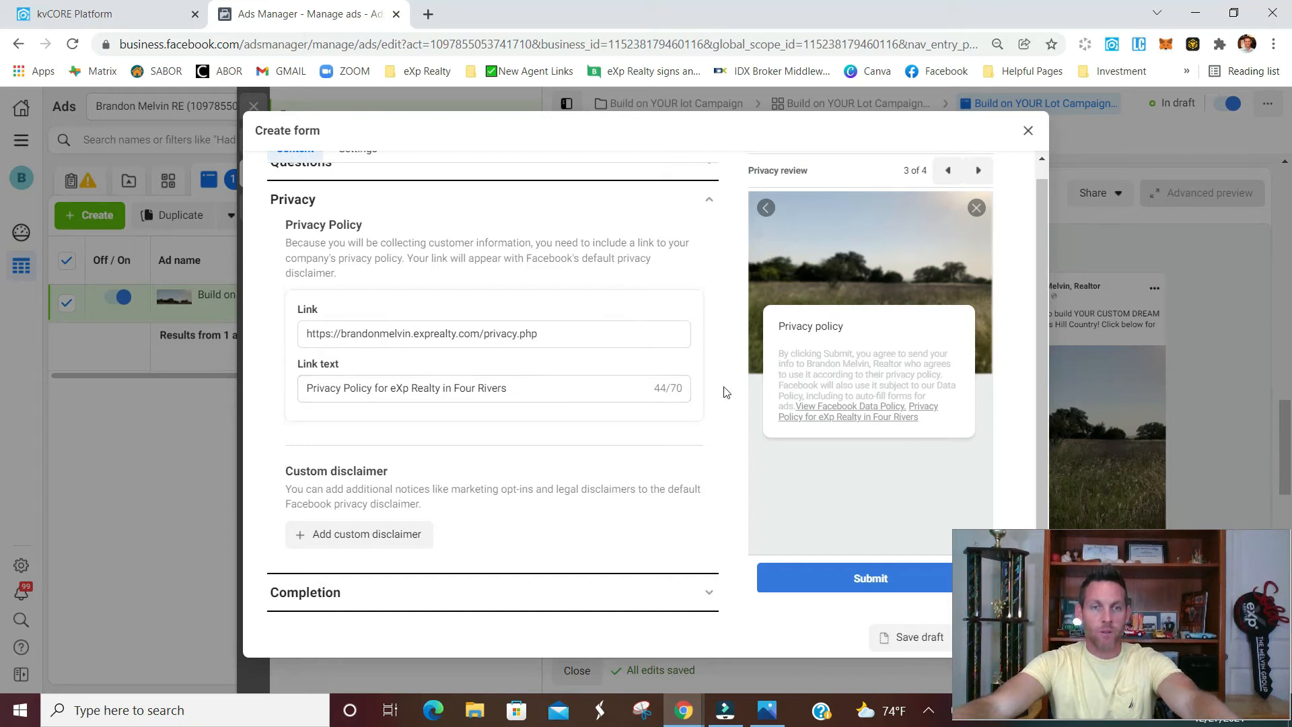
pyautogui.click(708, 593)
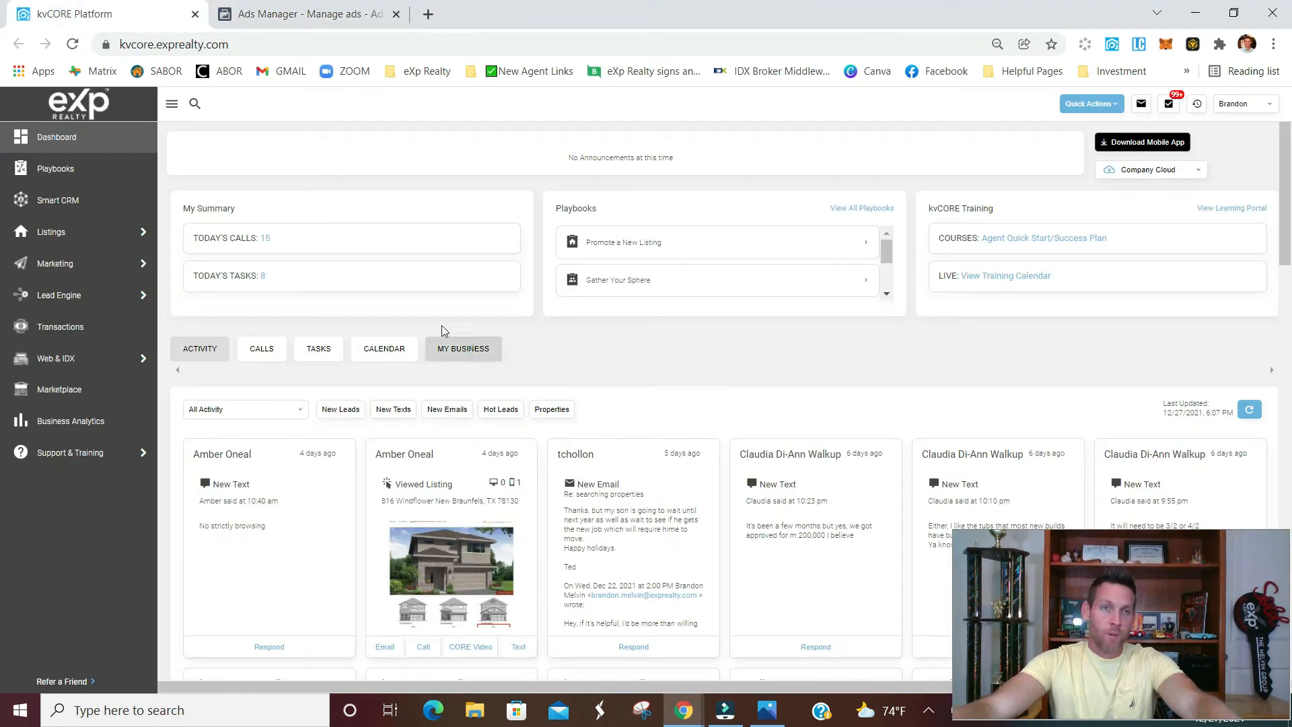
# Switch to kvCORE and open the Lead Engine's Build Squeeze Page tool
pyautogui.moveTo(68, 240)
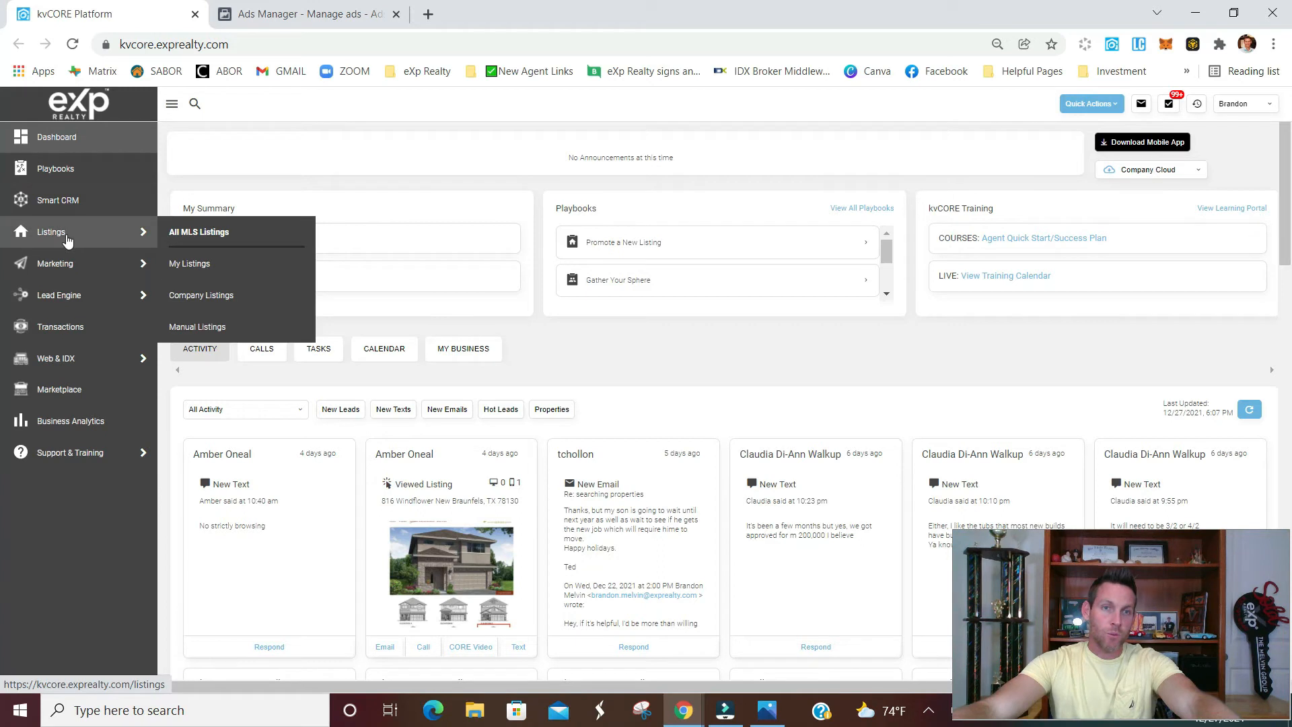
pyautogui.moveTo(65, 268)
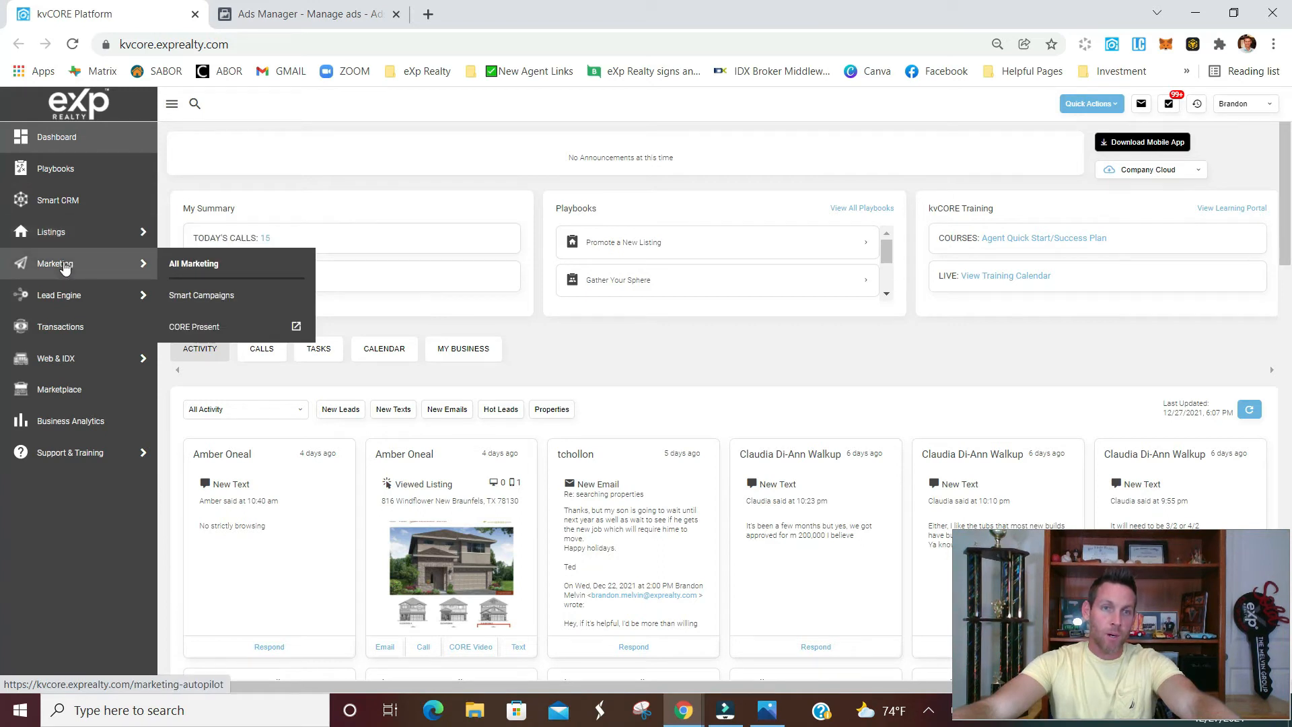
pyautogui.moveTo(73, 298)
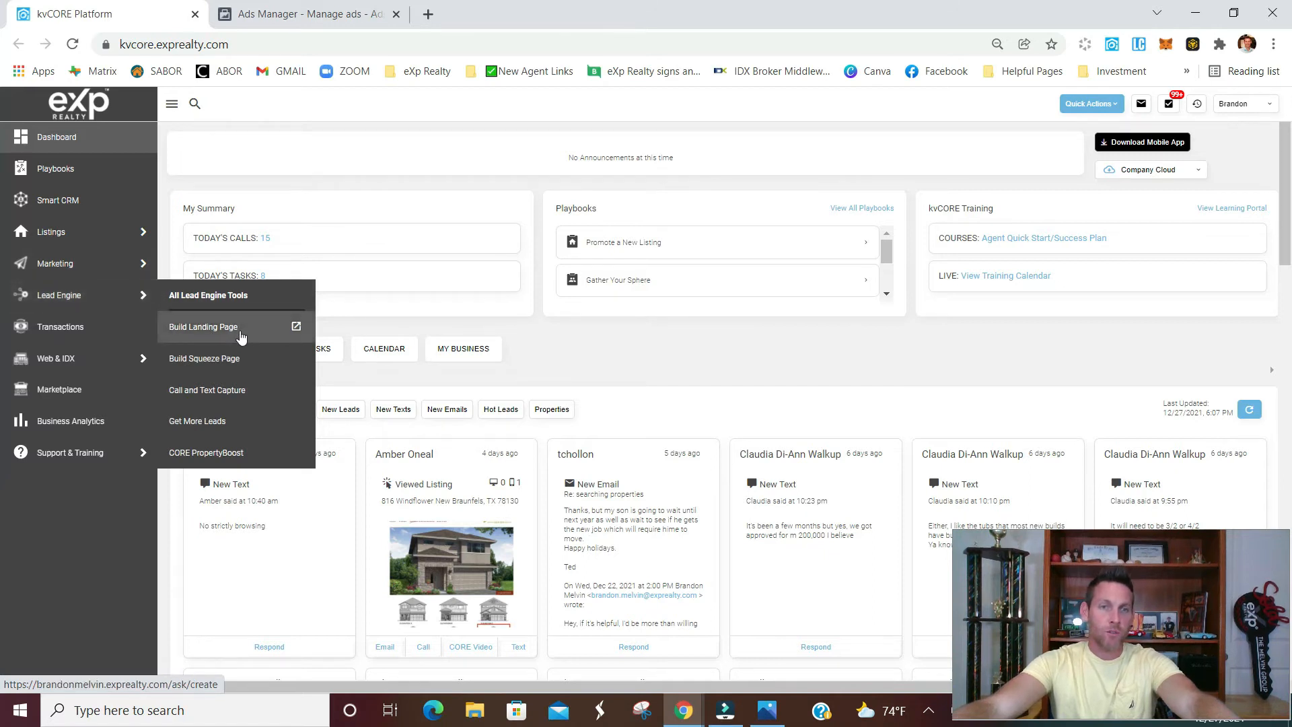
pyautogui.click(234, 363)
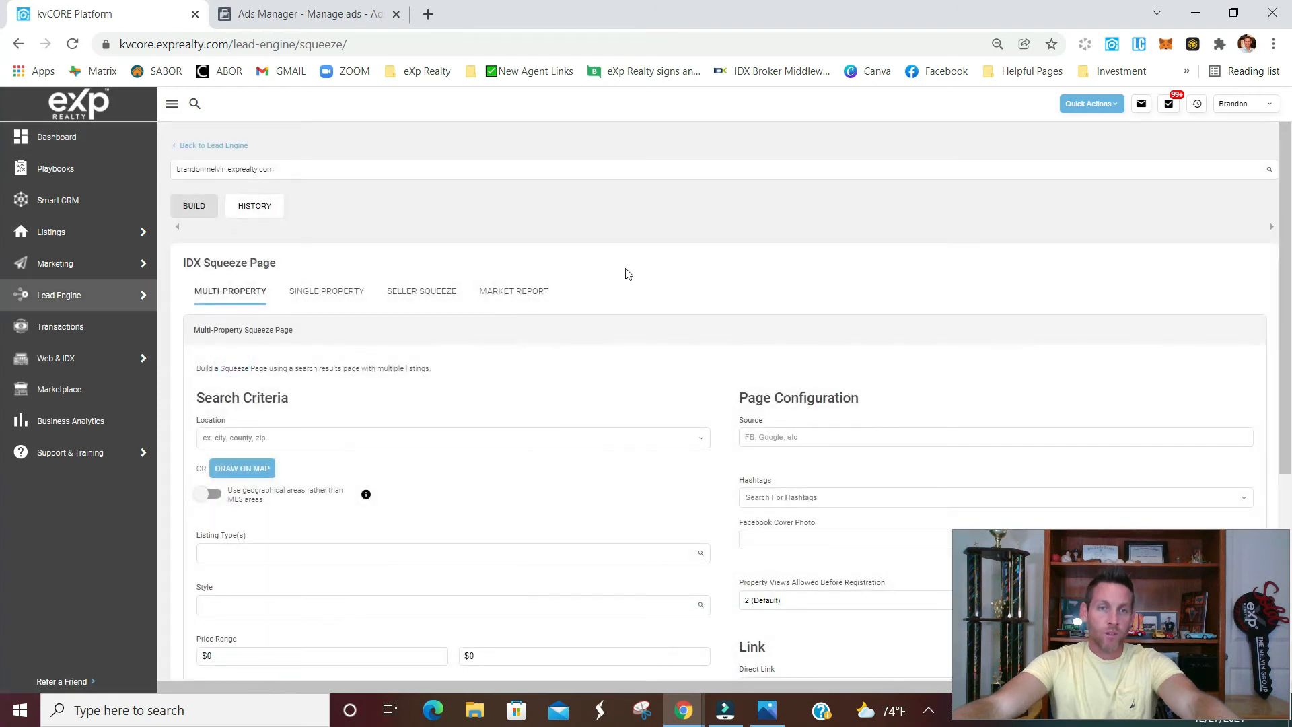
# Draw a polygon search area around Austin, reaching from north of Georgetown down to New Braunfels, and apply it as the squeeze page's location
pyautogui.scroll(-1, 289, 333)
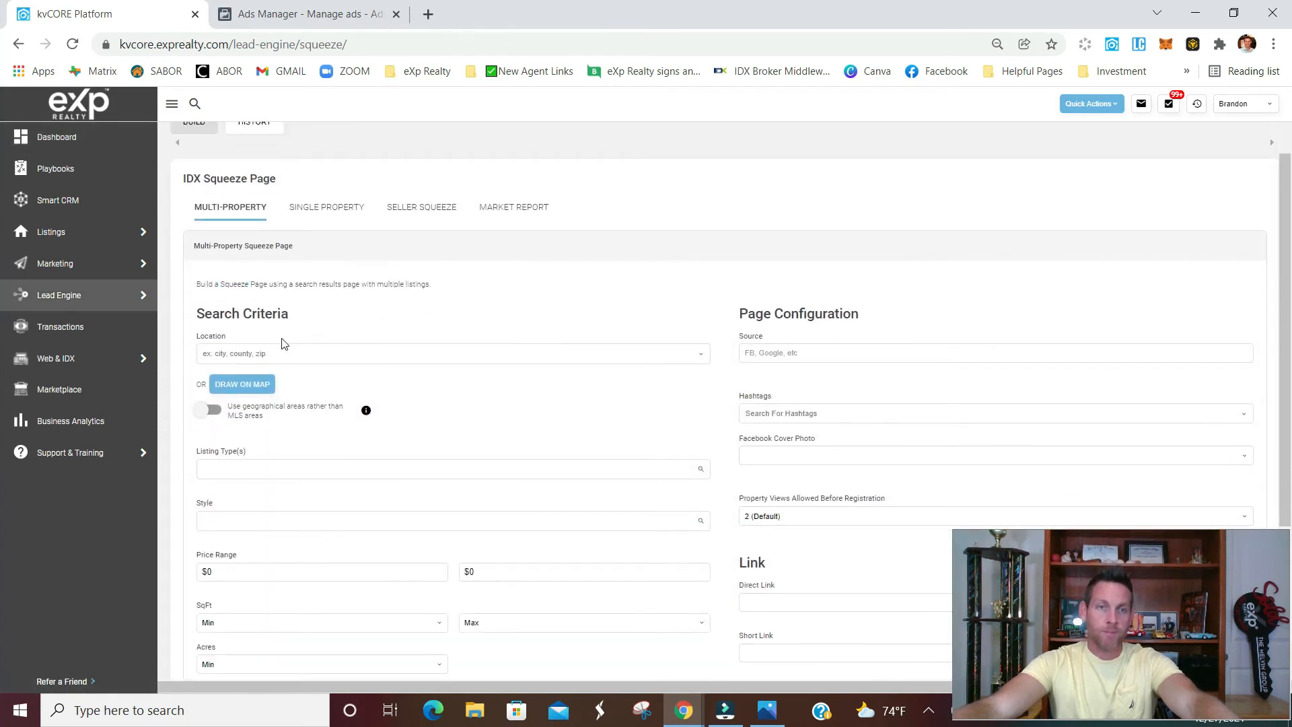
pyautogui.click(281, 353)
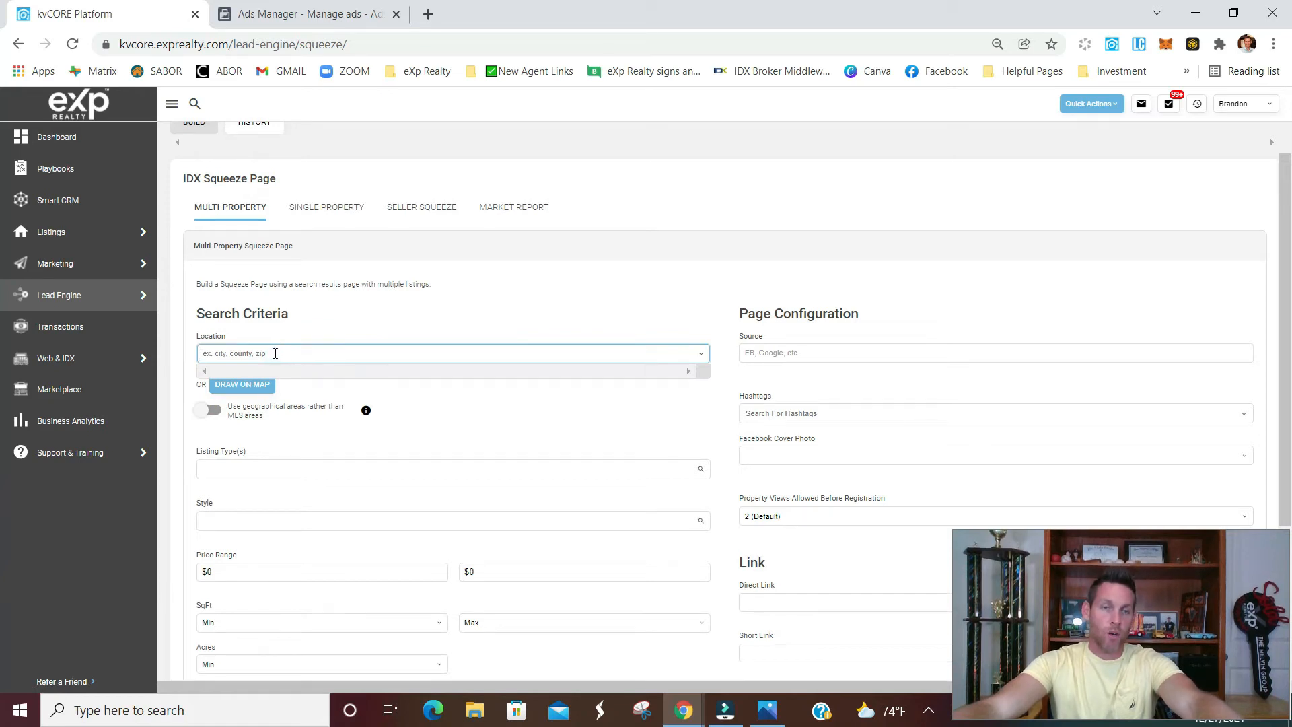
pyautogui.click(245, 385)
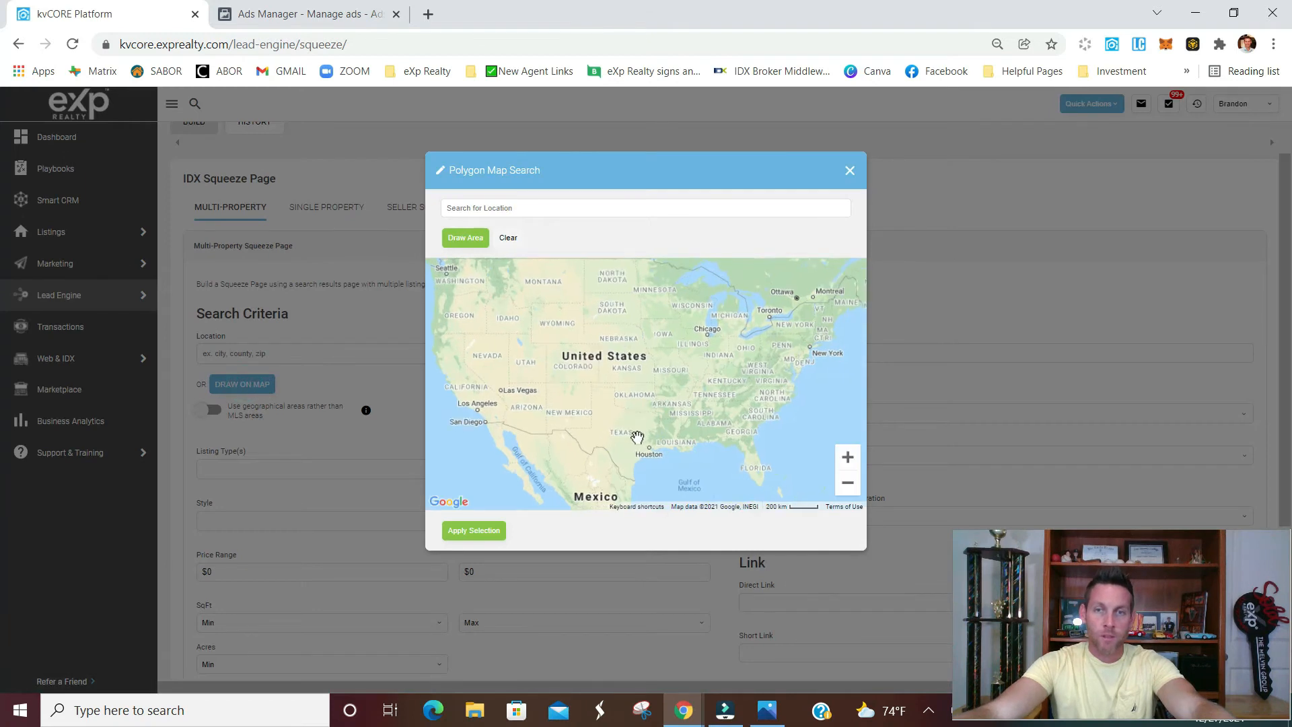
pyautogui.doubleClick(636, 439)
pyautogui.scroll(2, 627, 444)
pyautogui.moveTo(619, 456); pyautogui.dragTo(582, 403)
pyautogui.scroll(1, 601, 372)
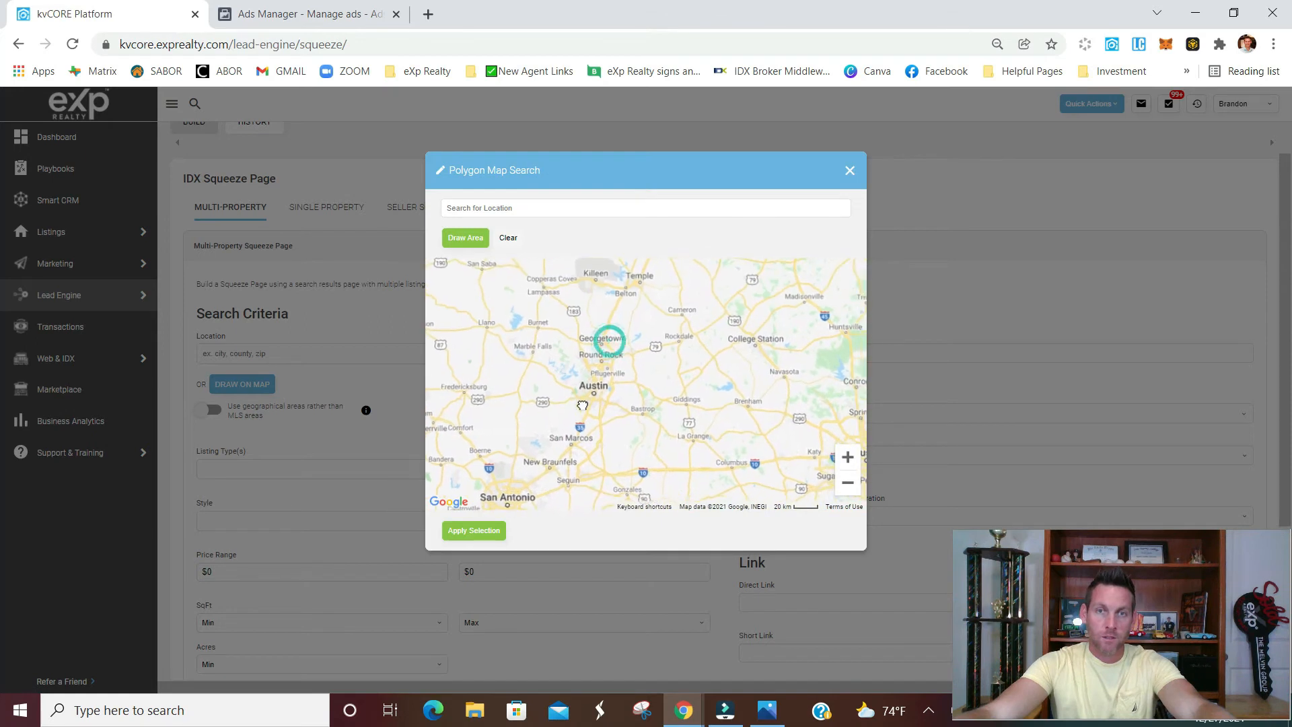
pyautogui.click(463, 240)
pyautogui.click(527, 360)
pyautogui.click(516, 423)
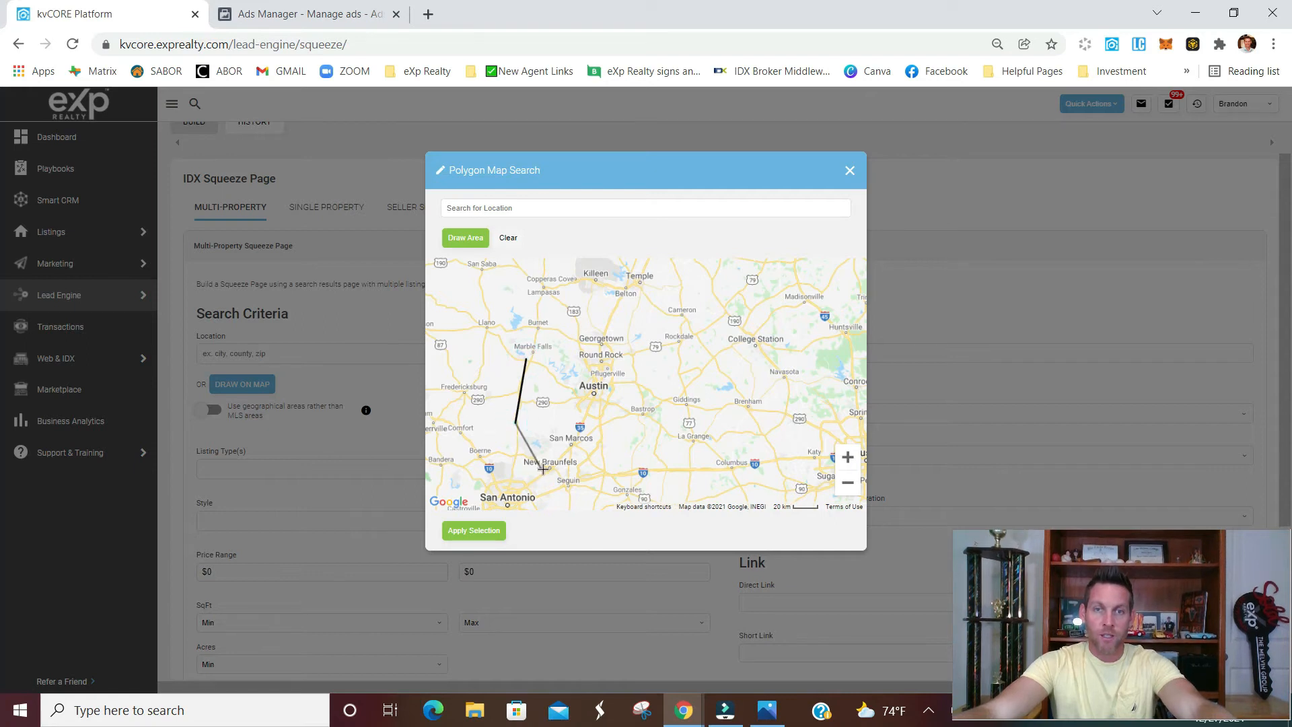
pyautogui.click(543, 466)
pyautogui.click(605, 473)
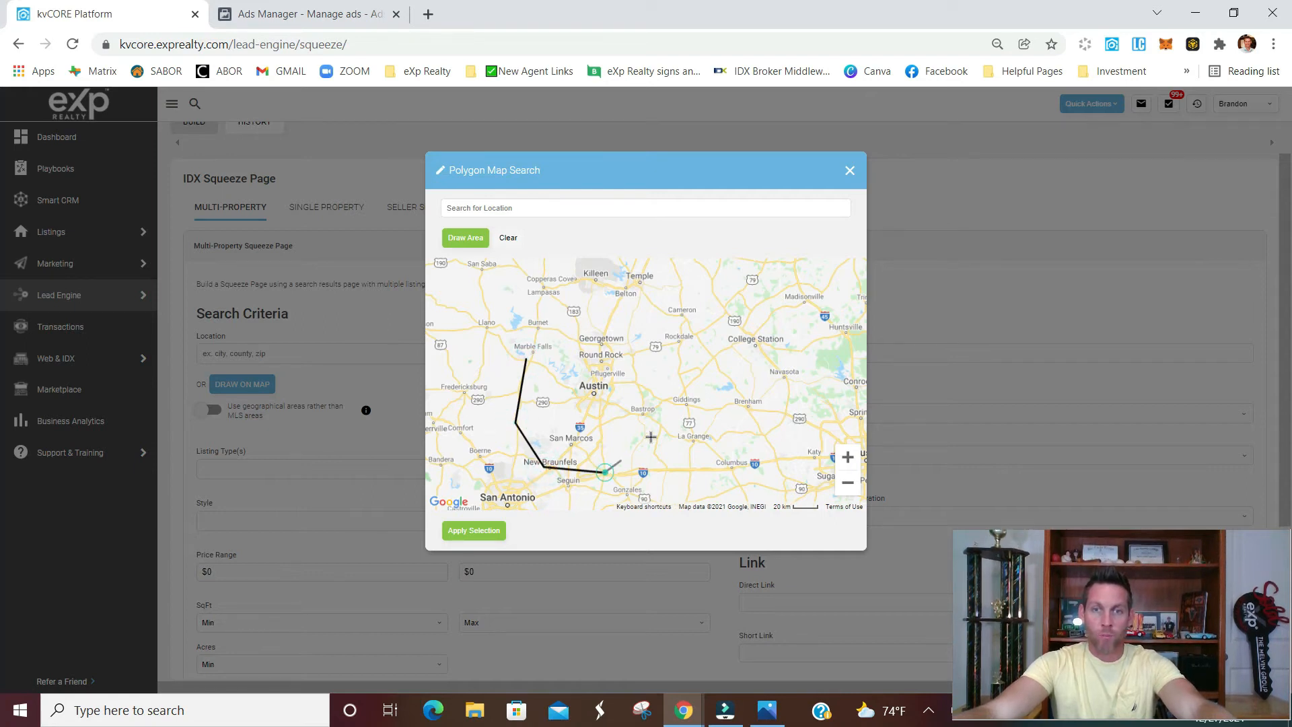
pyautogui.click(660, 426)
pyautogui.click(665, 384)
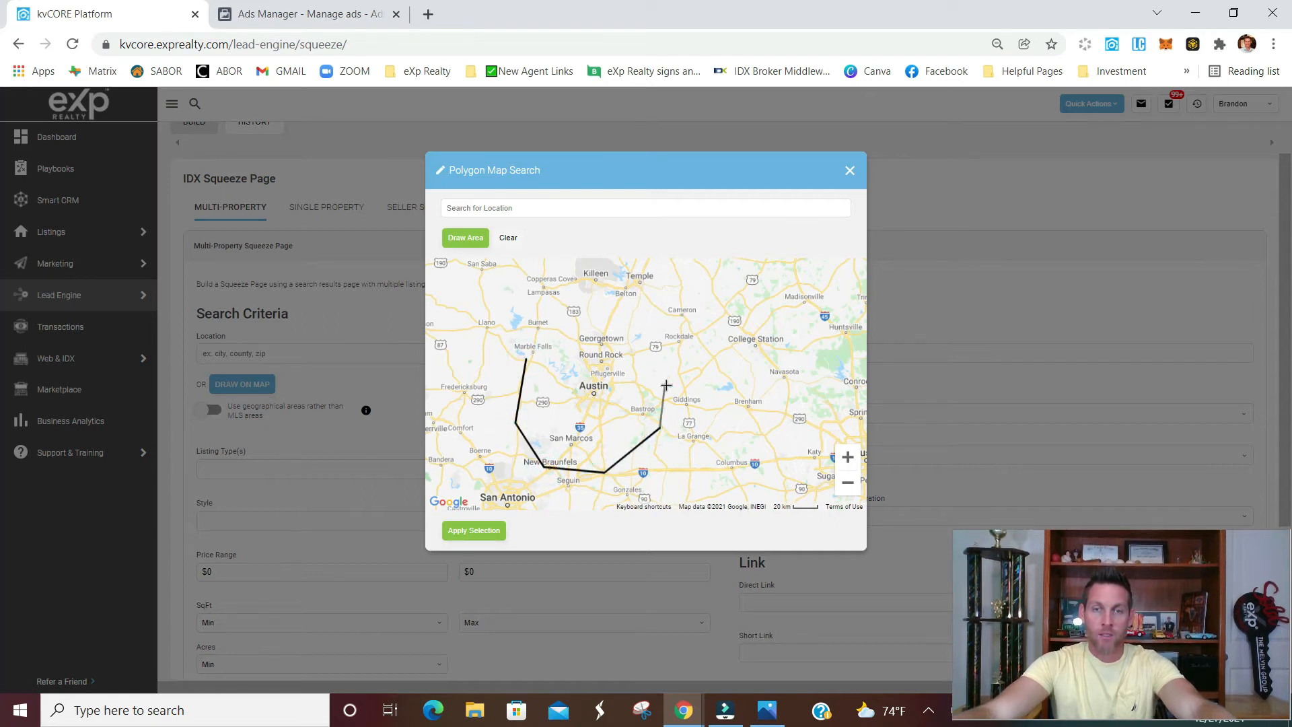
pyautogui.click(660, 335)
pyautogui.click(611, 313)
pyautogui.click(556, 310)
pyautogui.click(525, 359)
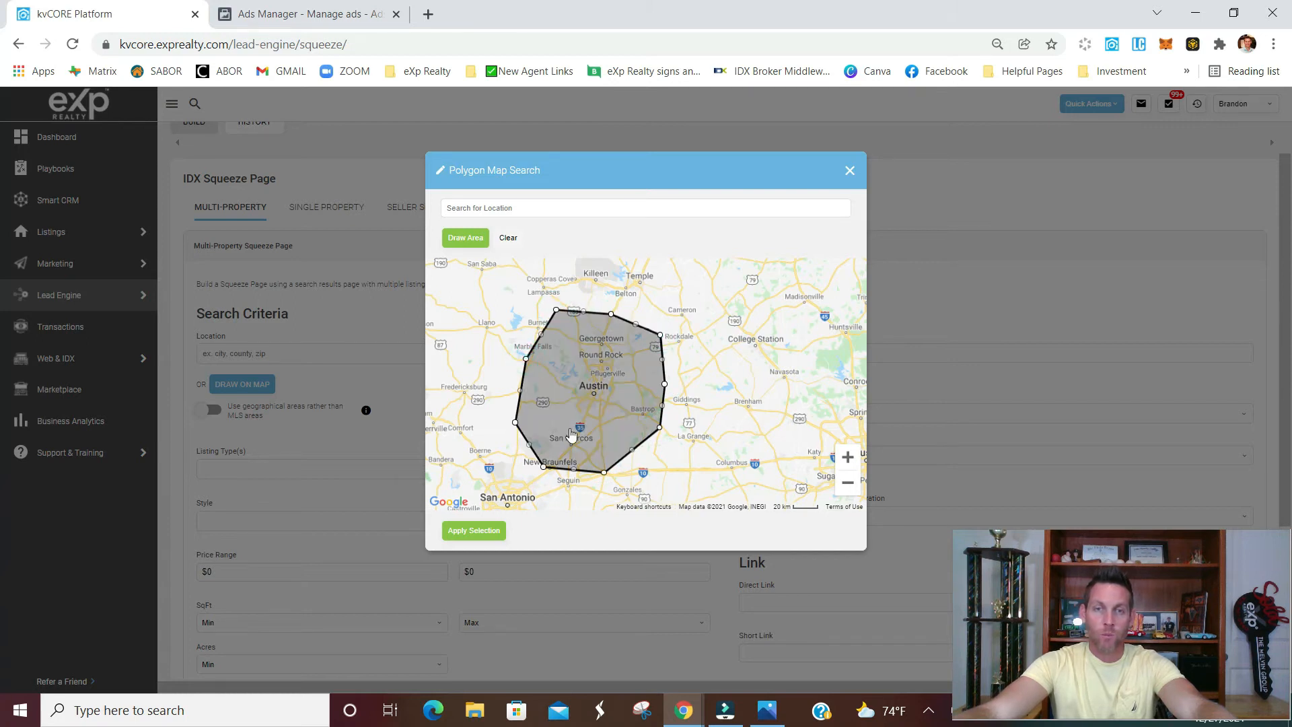
pyautogui.click(480, 531)
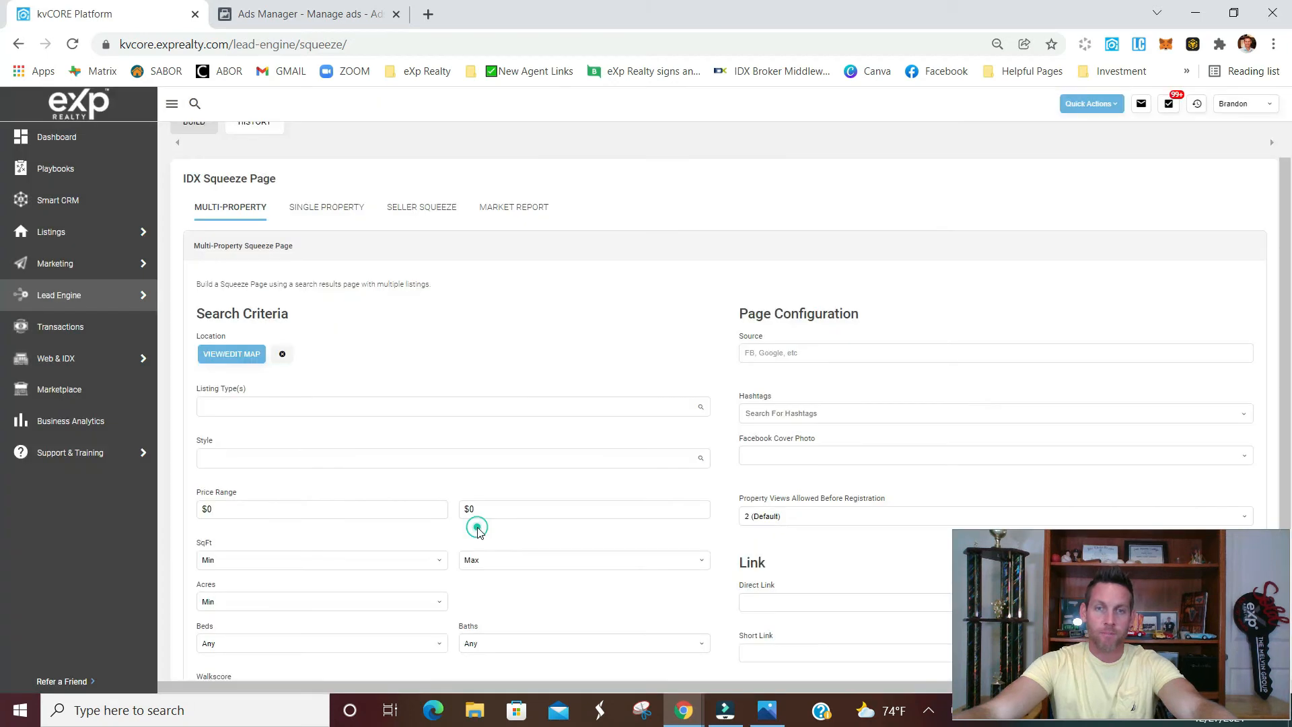
# Restrict the squeeze page's search criteria to the Land listing type
pyautogui.click(463, 459)
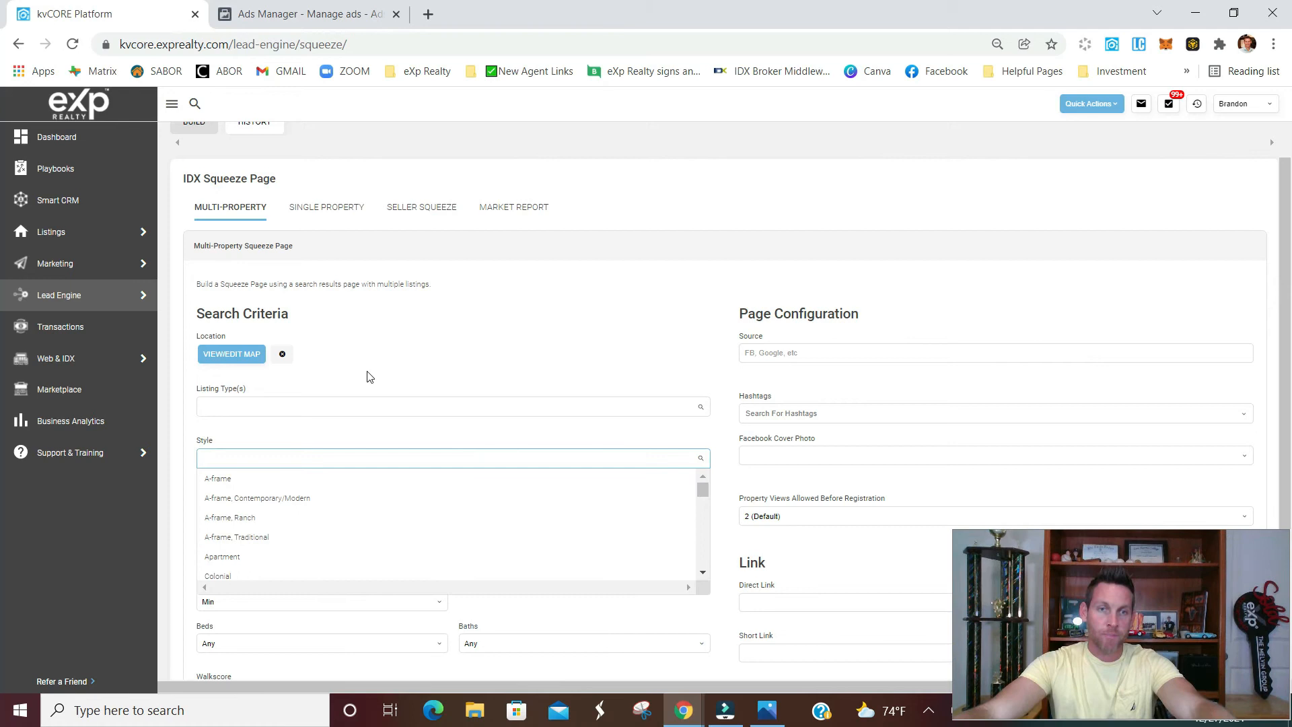
pyautogui.click(381, 352)
pyautogui.click(327, 406)
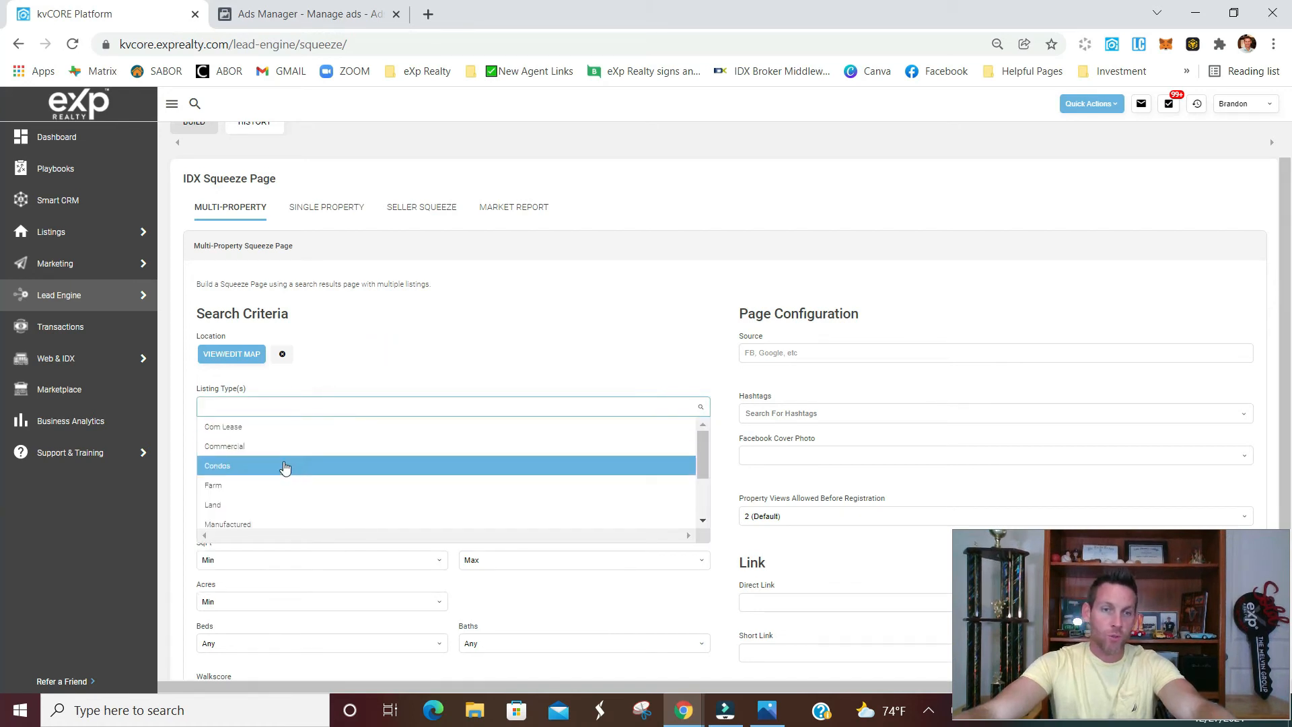
pyautogui.click(214, 510)
pyautogui.scroll(-1, 280, 451)
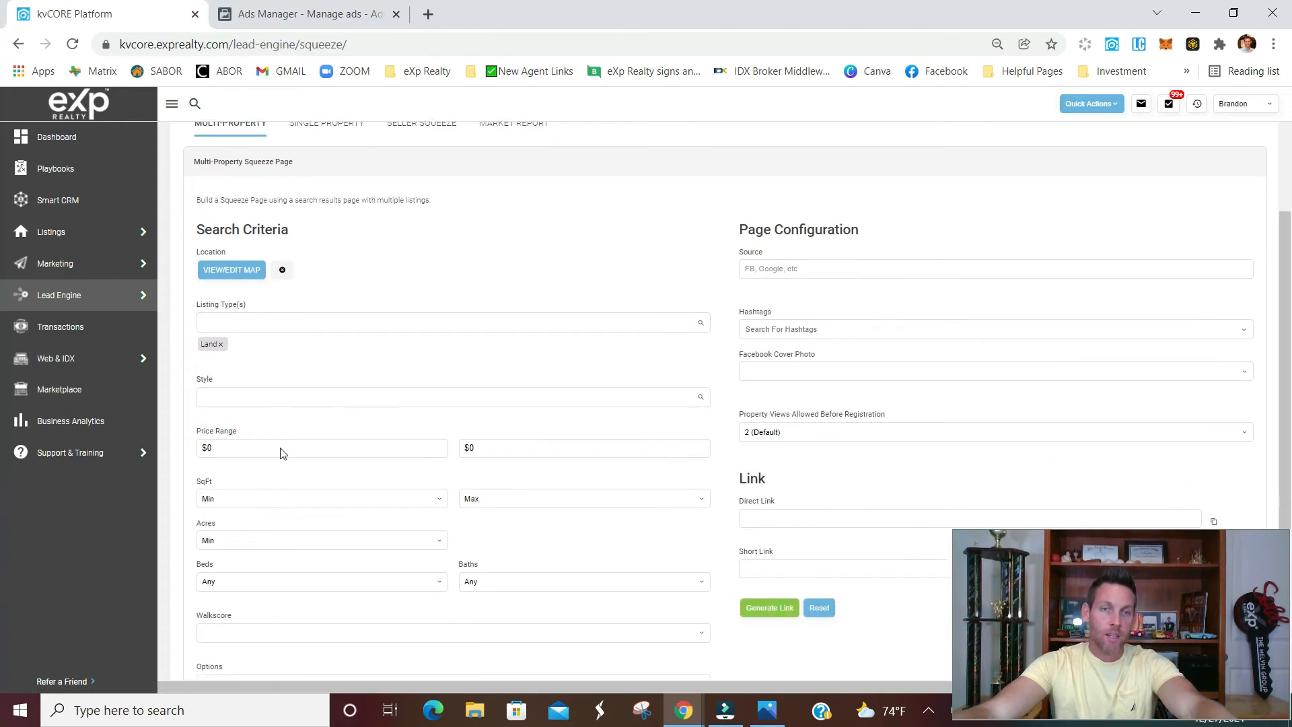
# Set the squeeze page's source to FB and add the existing hashtag buildonyourlot
pyautogui.scroll(-1, 280, 451)
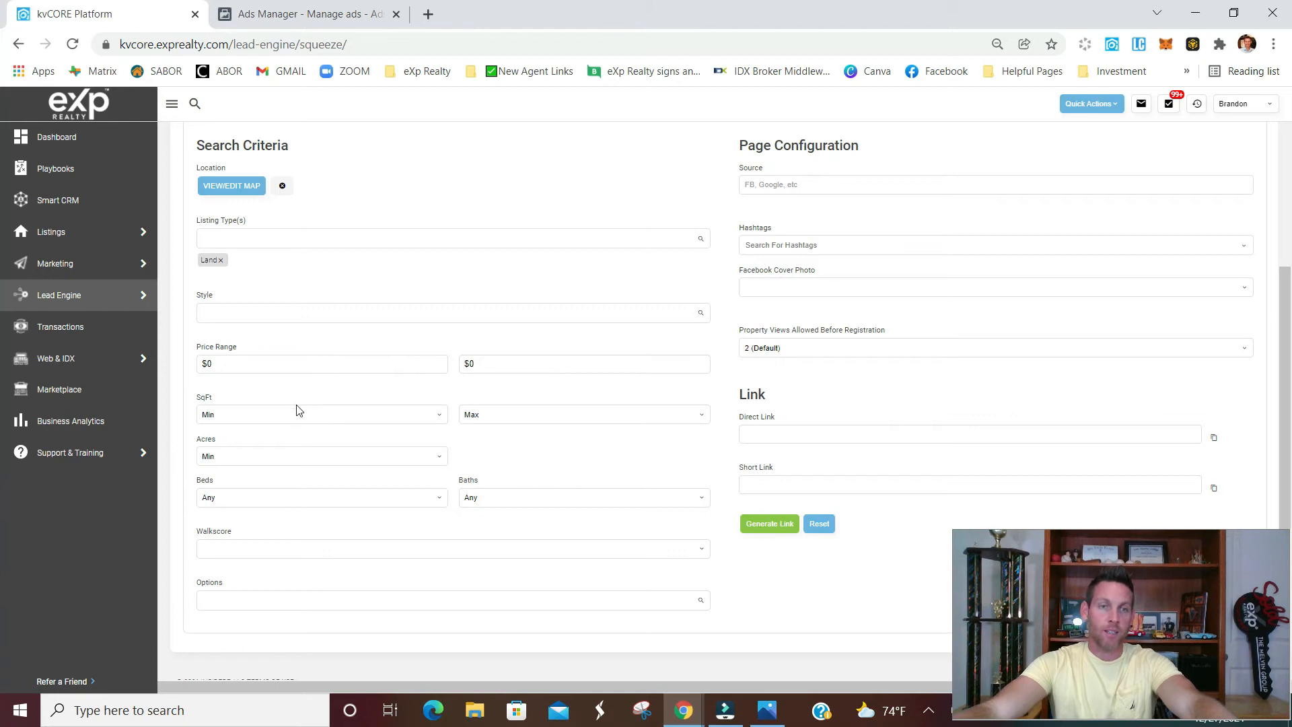
pyautogui.scroll(-1, 431, 408)
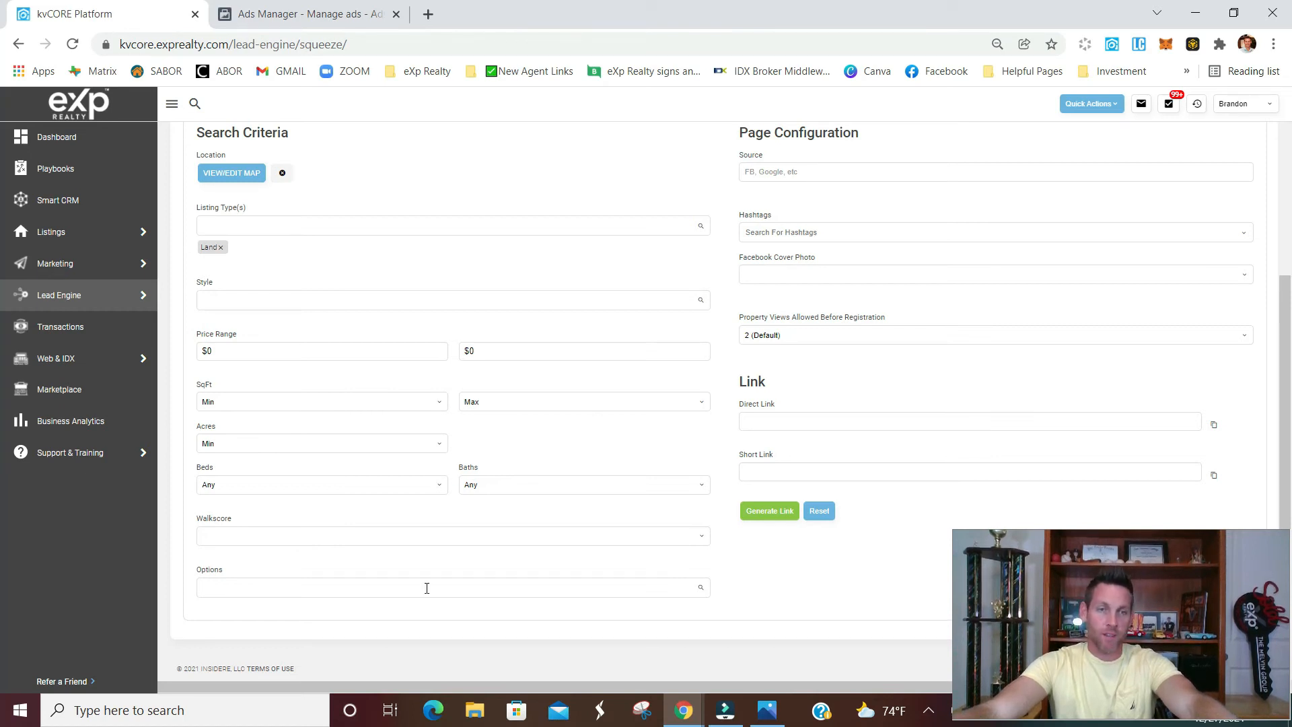
pyautogui.scroll(3, 700, 411)
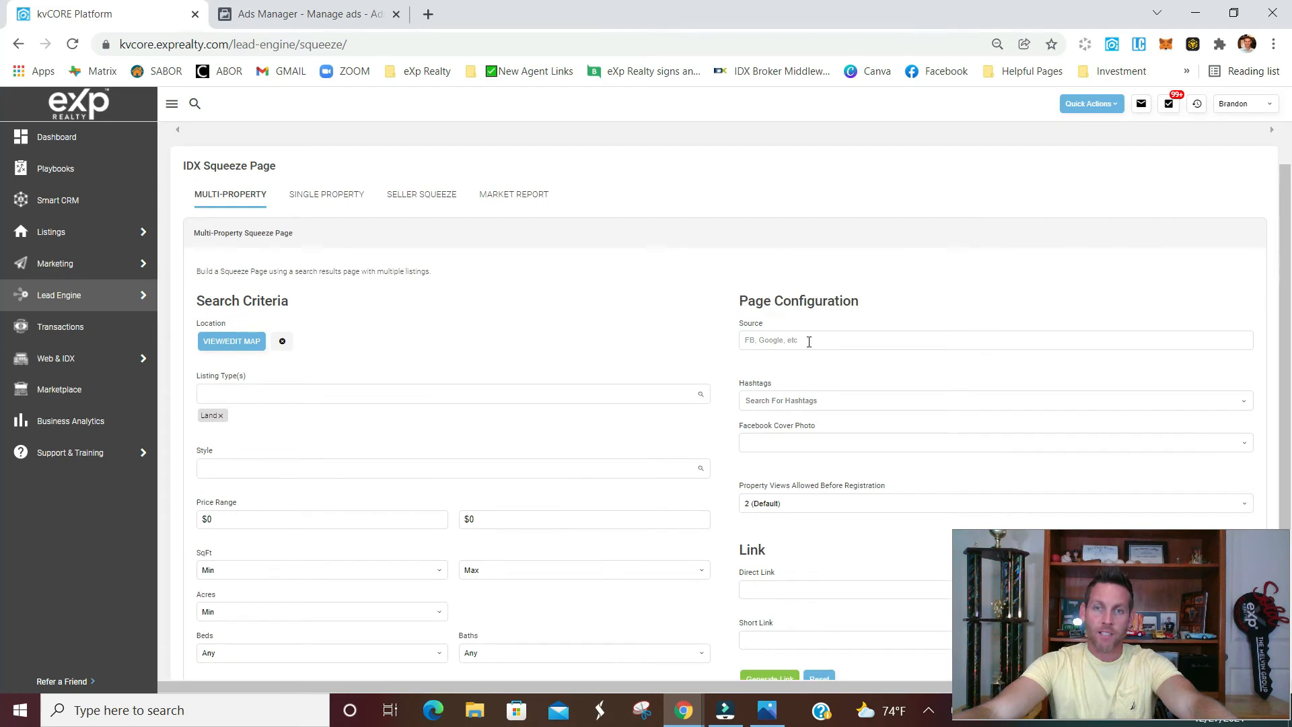
pyautogui.scroll(-1, 782, 353)
pyautogui.click(820, 259)
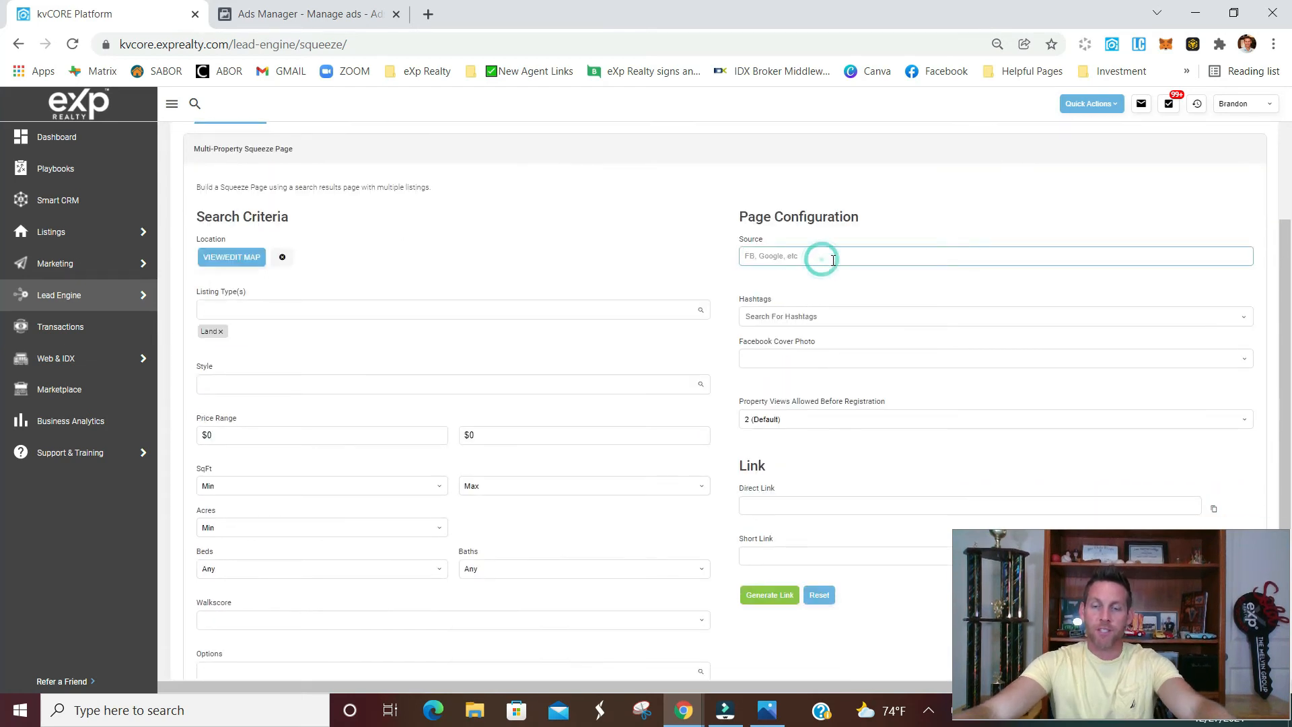
pyautogui.write('FB')
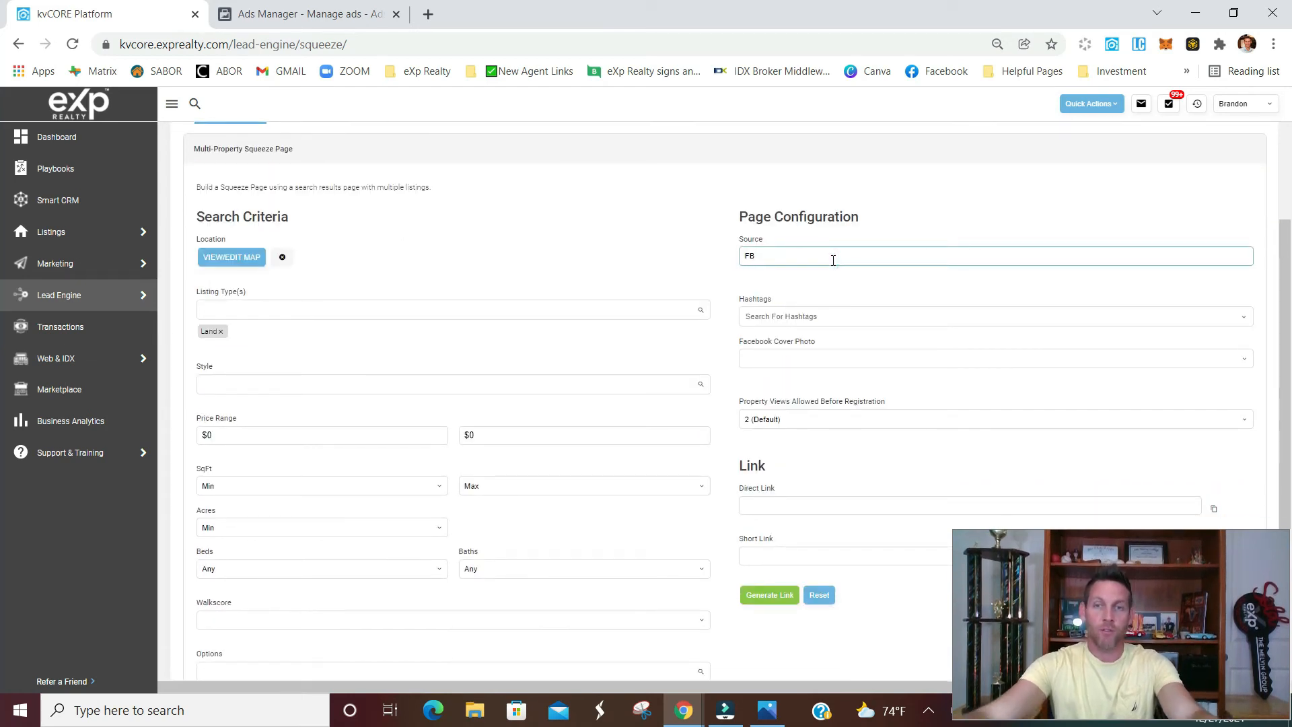
pyautogui.click(835, 319)
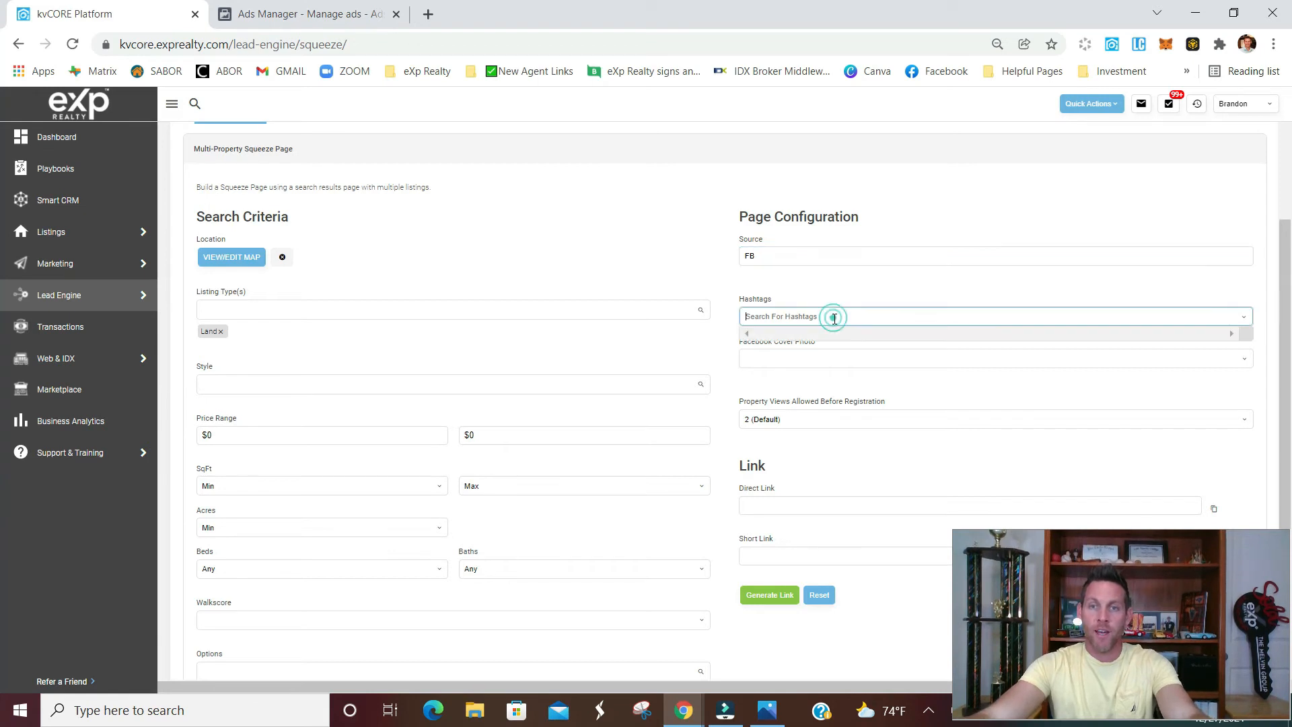
pyautogui.write('Bui')
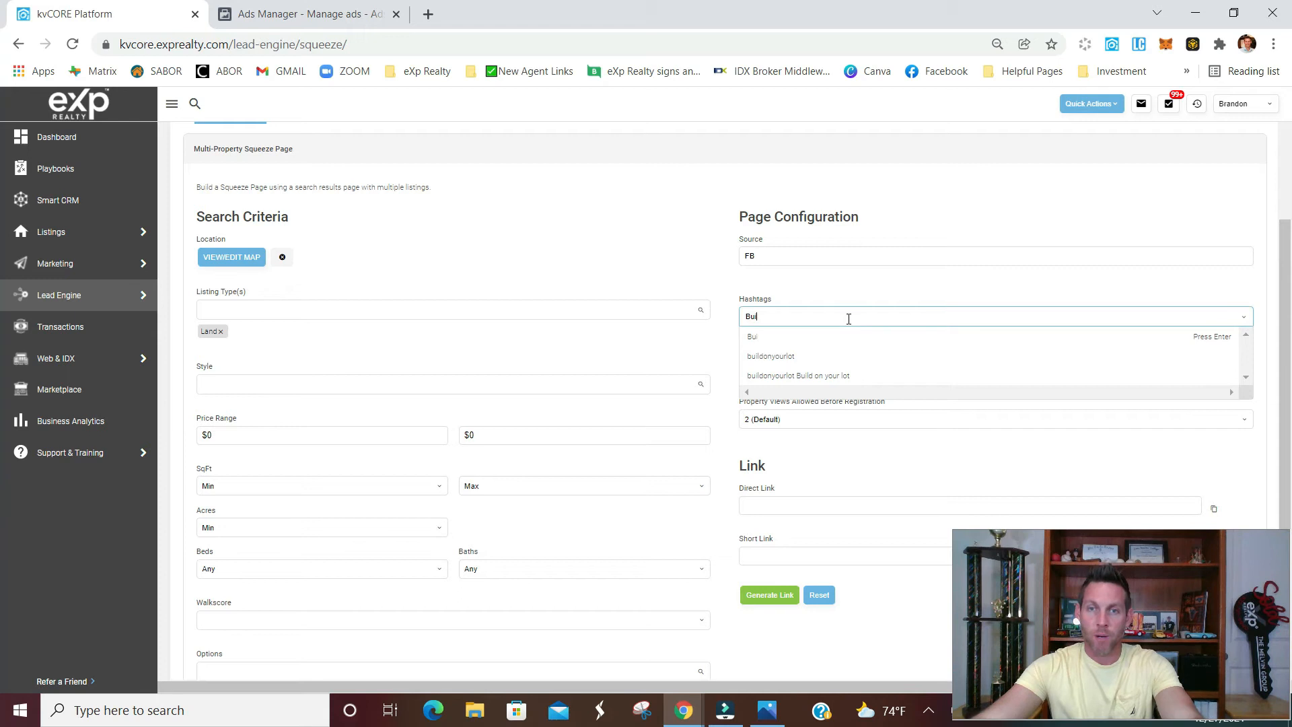
pyautogui.click(791, 362)
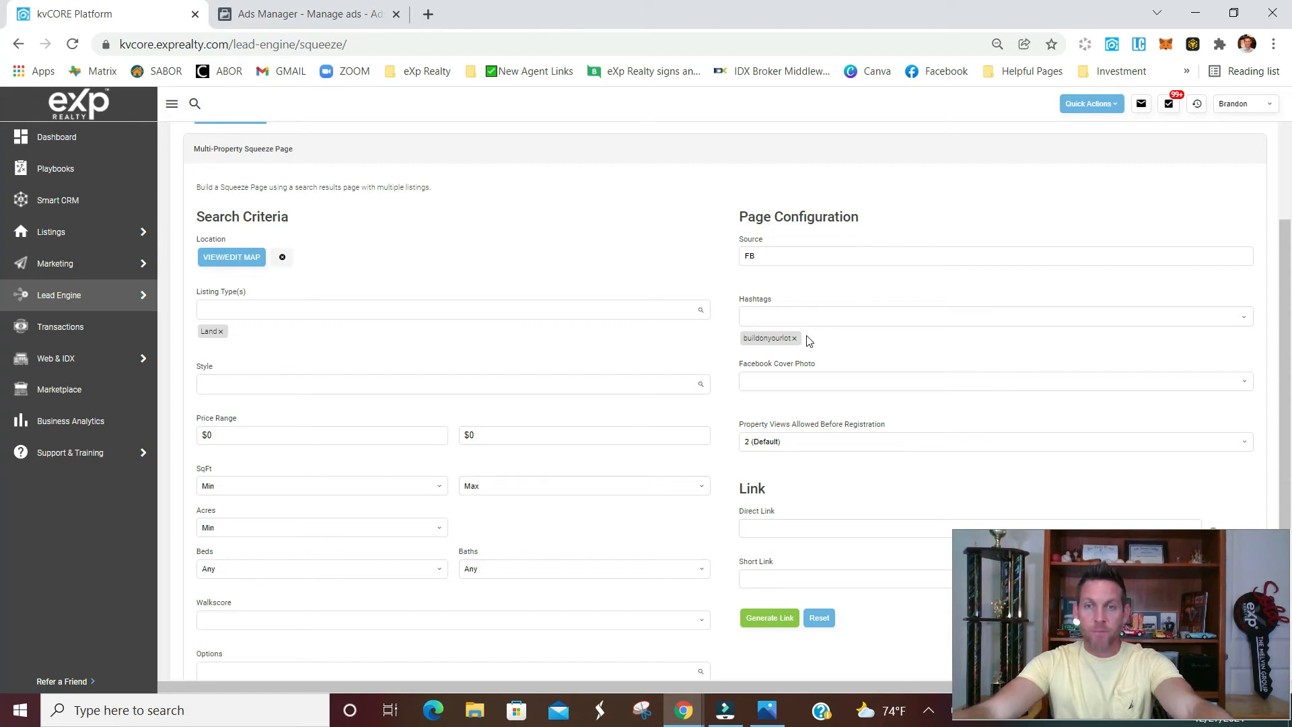
# Use listings from search results as the Facebook cover photo and set the property views allowed before registration to Never
pyautogui.click(818, 381)
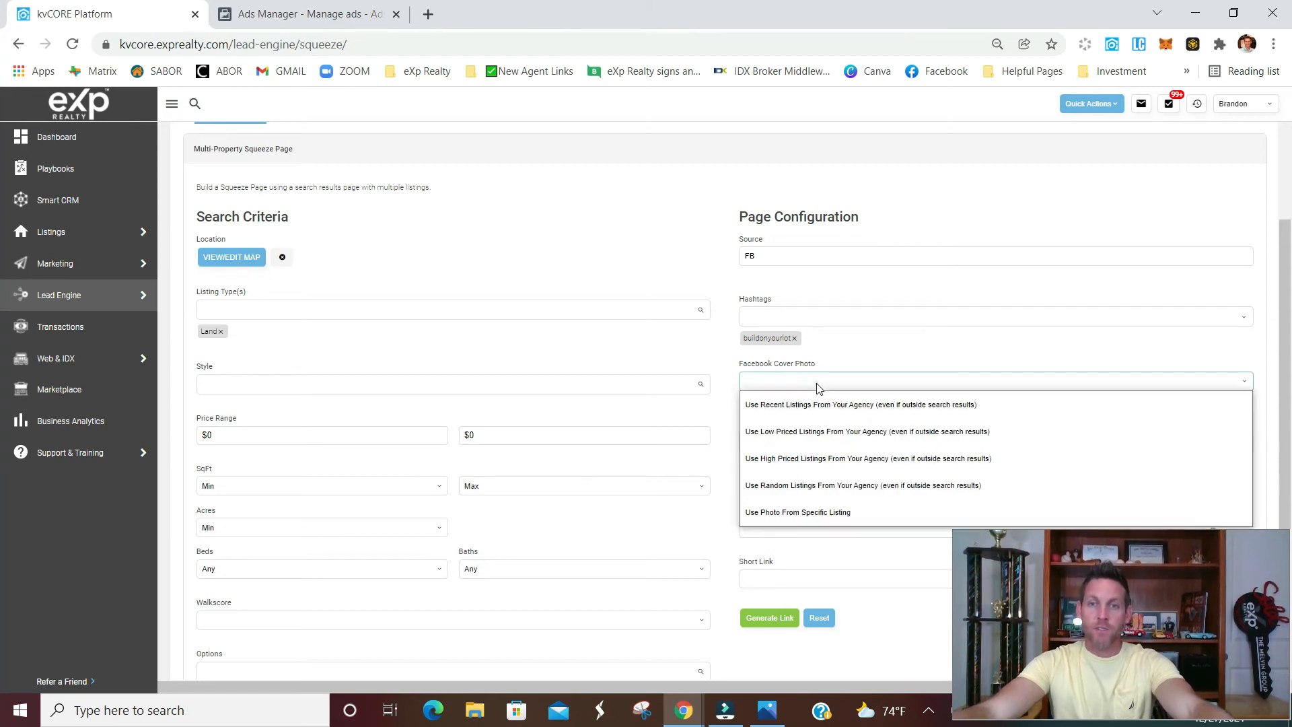
pyautogui.click(858, 406)
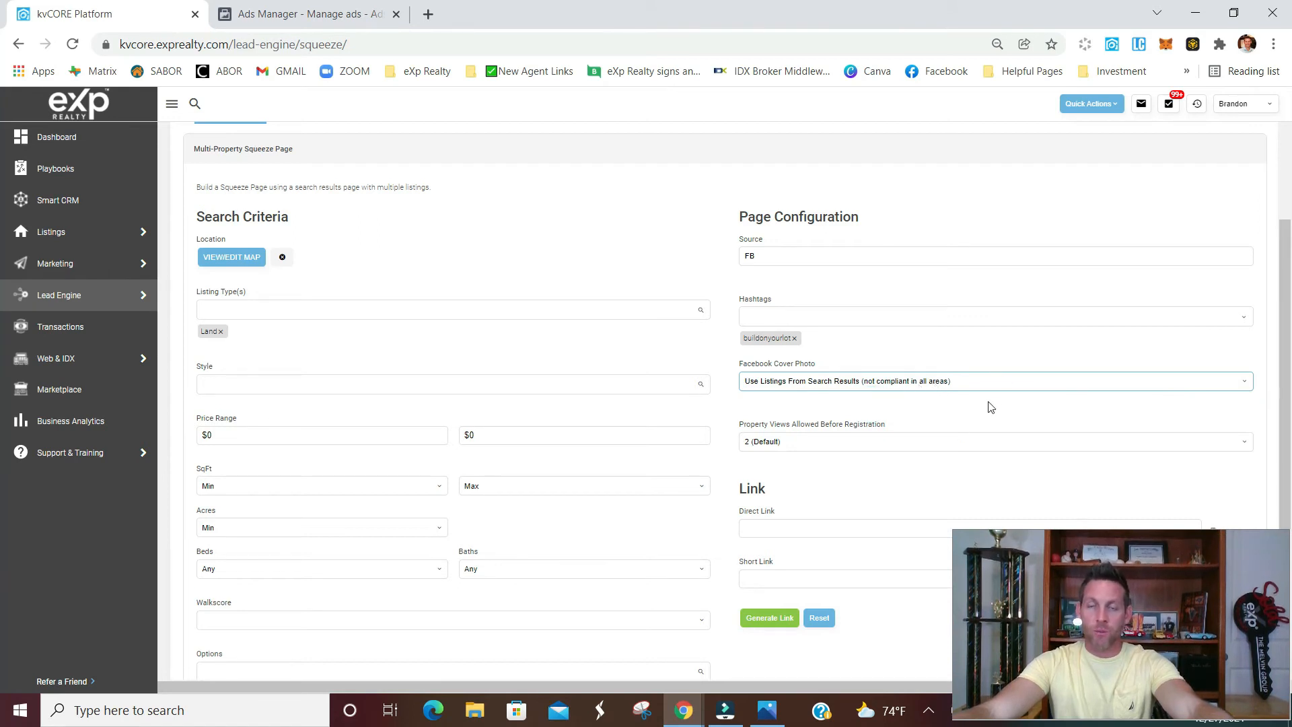
pyautogui.click(805, 443)
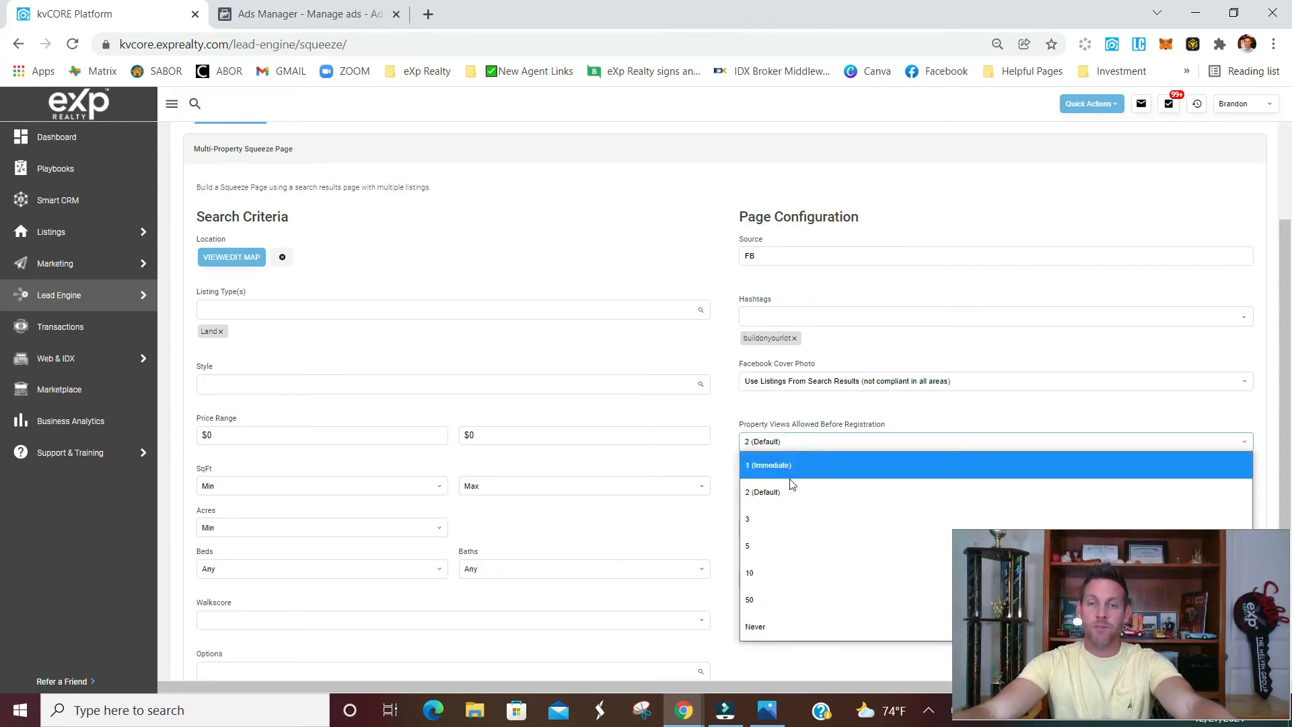
pyautogui.click(776, 626)
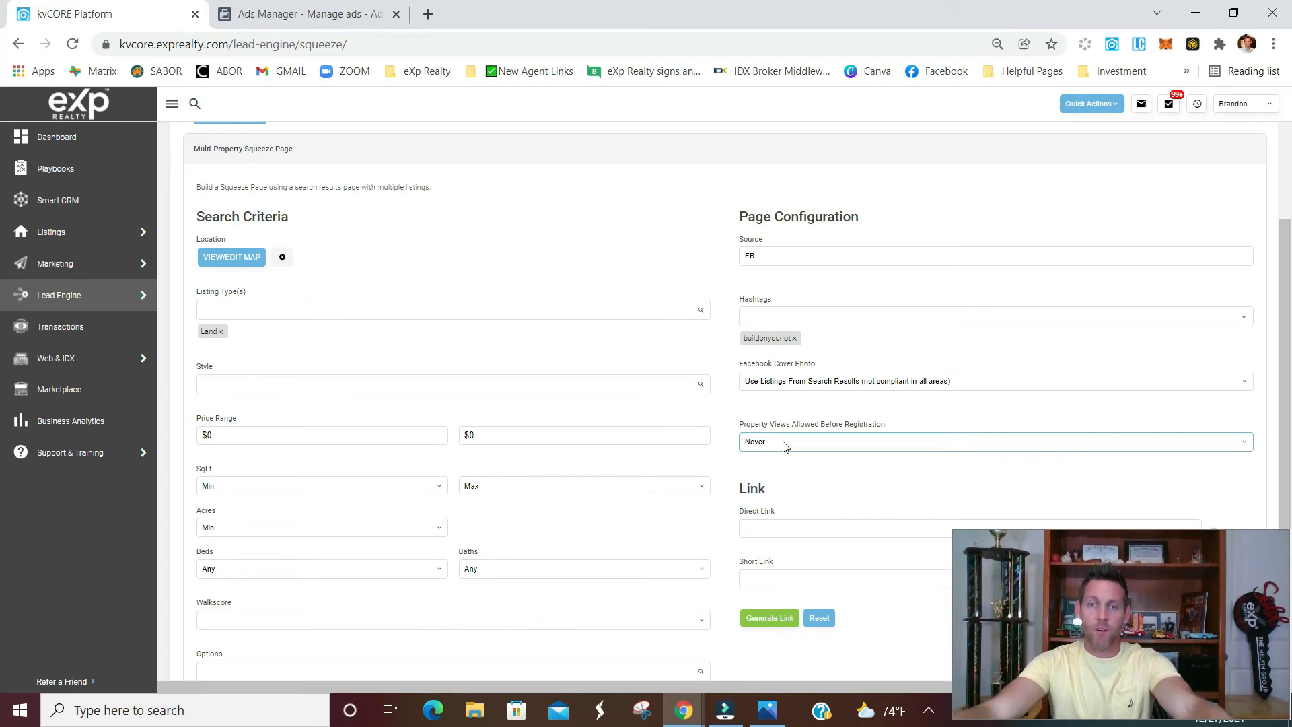
# Generate the squeeze page's links and copy the short link
pyautogui.click(769, 619)
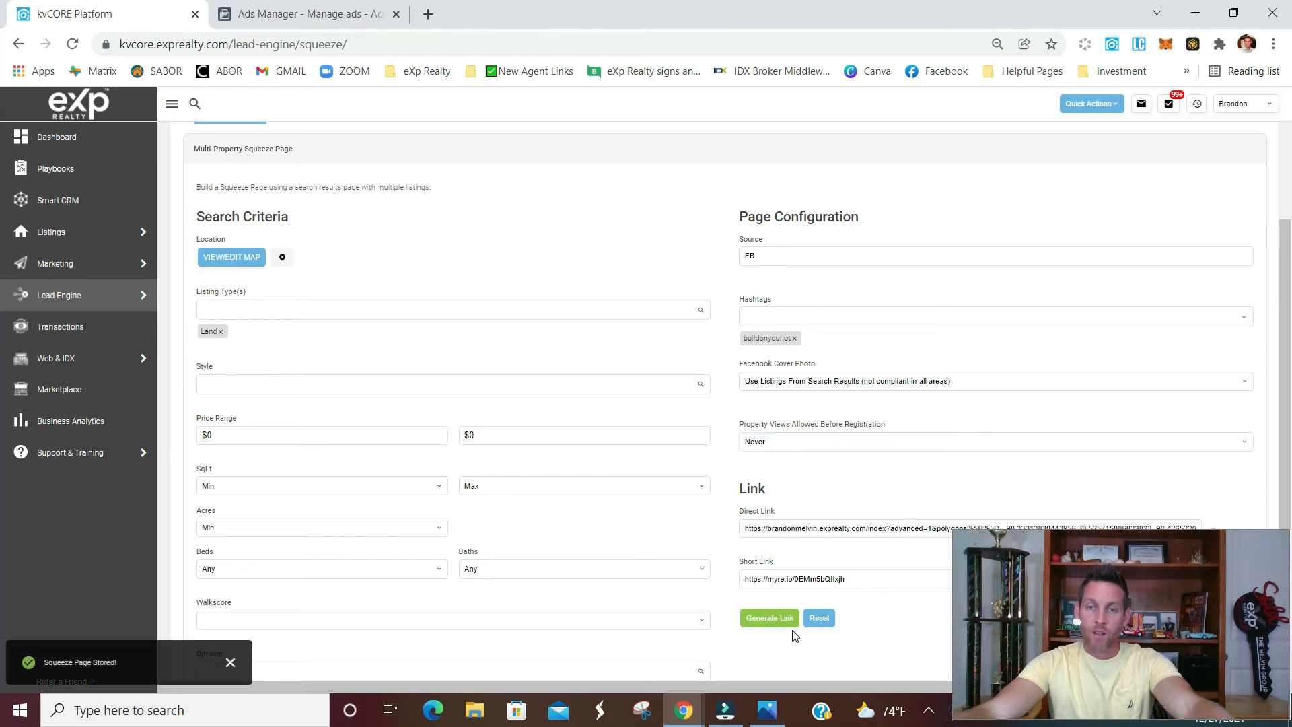
pyautogui.tripleClick(875, 579)
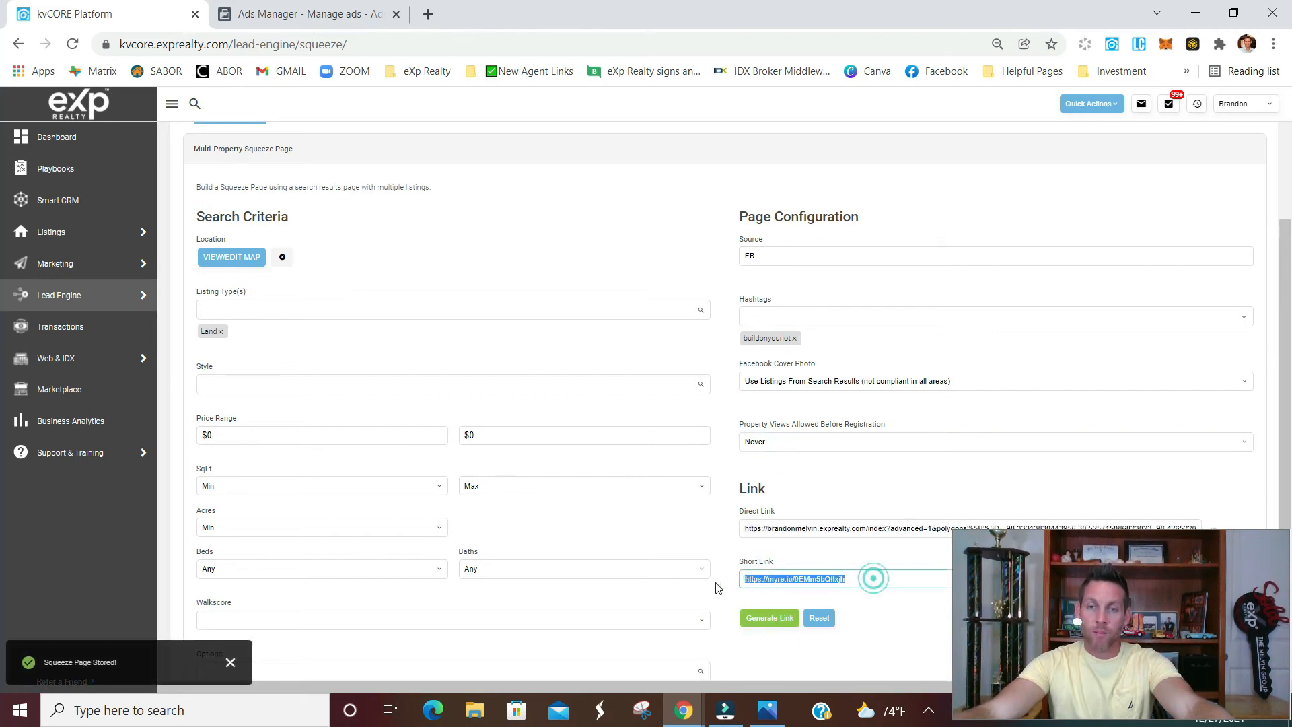
pyautogui.rightClick(779, 581)
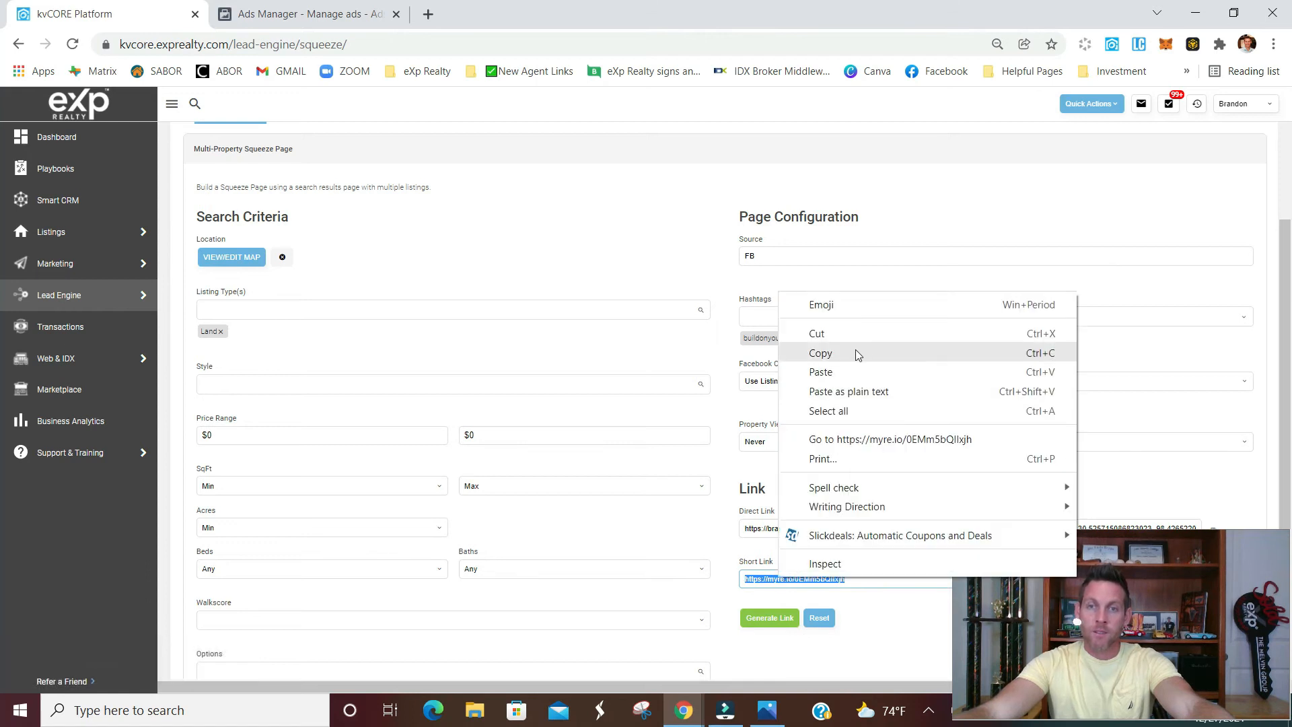
pyautogui.click(854, 351)
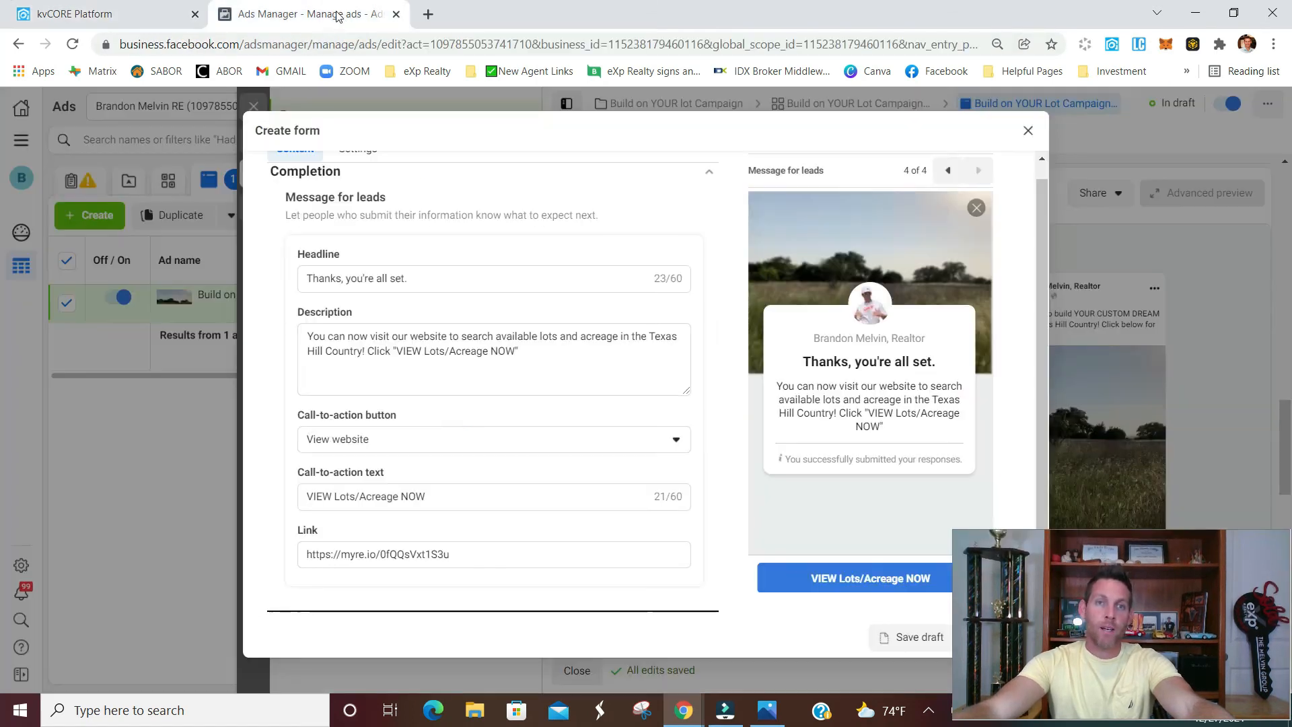
# Open the copied short link in a new browser tab to check the squeeze page's land listings
pyautogui.click(339, 17)
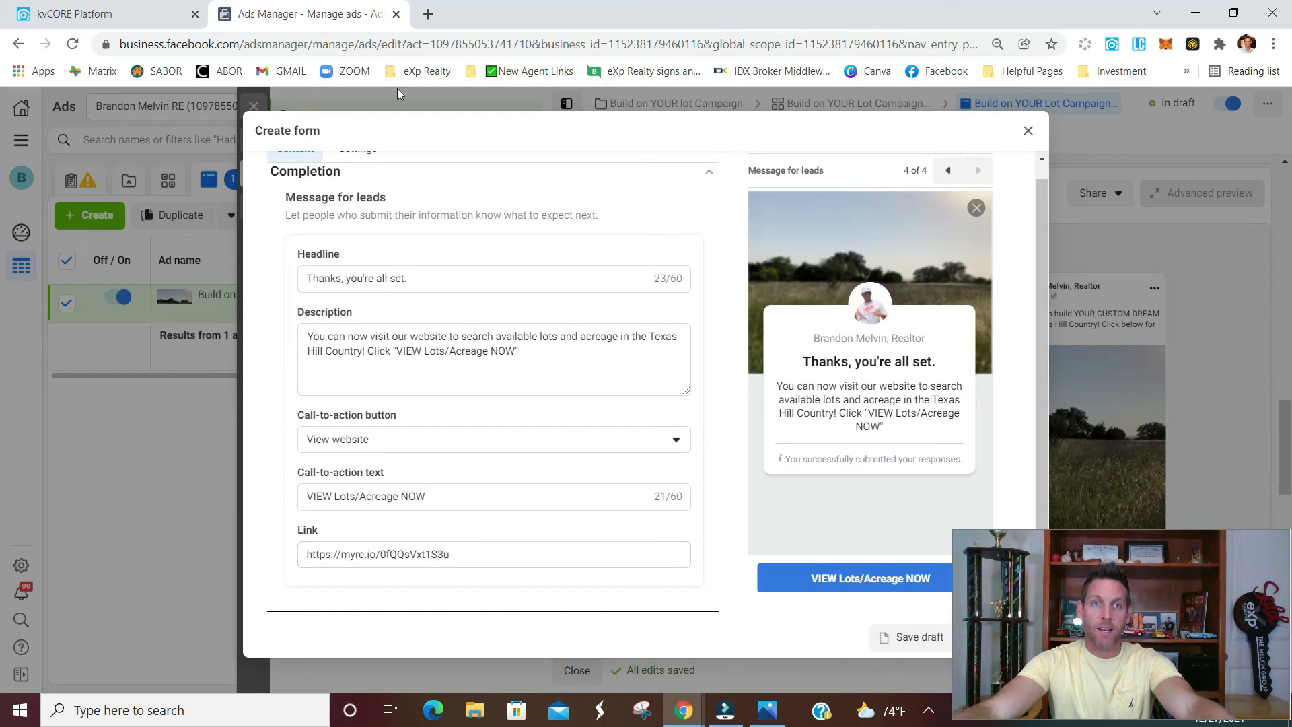
pyautogui.click(428, 15)
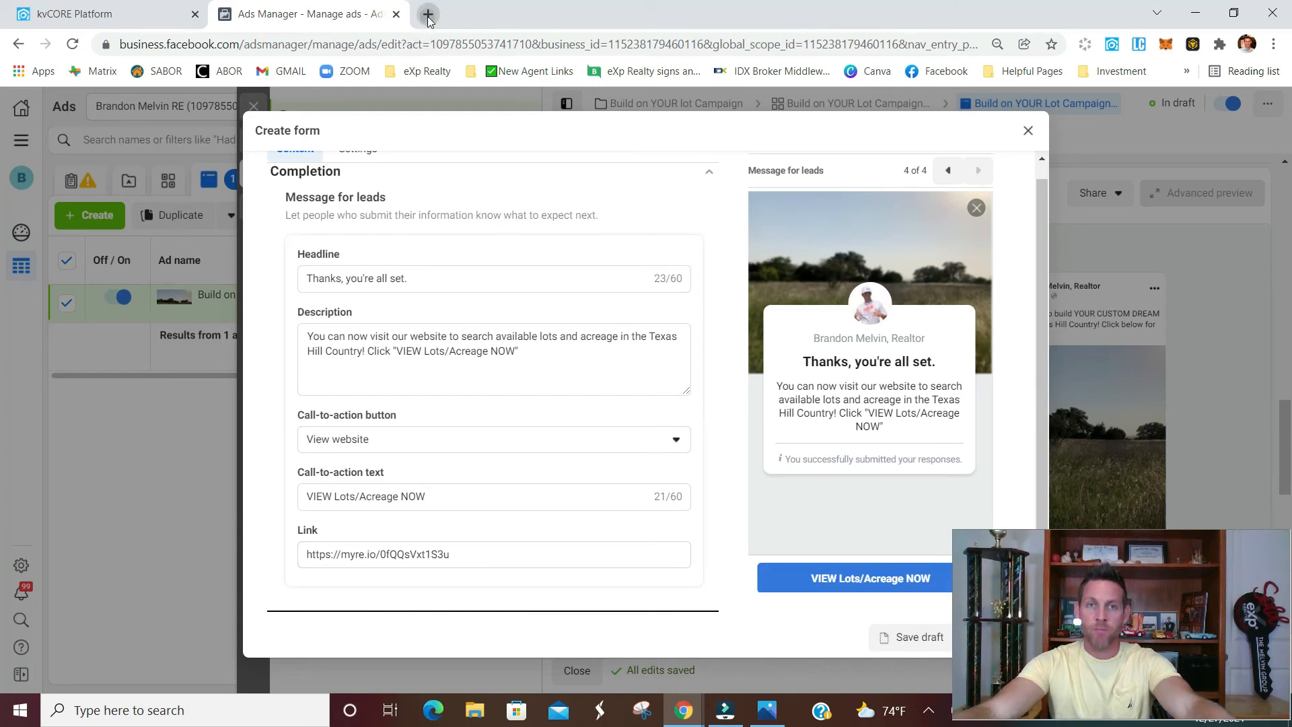
pyautogui.click(430, 46)
pyautogui.hotkey('ctrl', 'v')
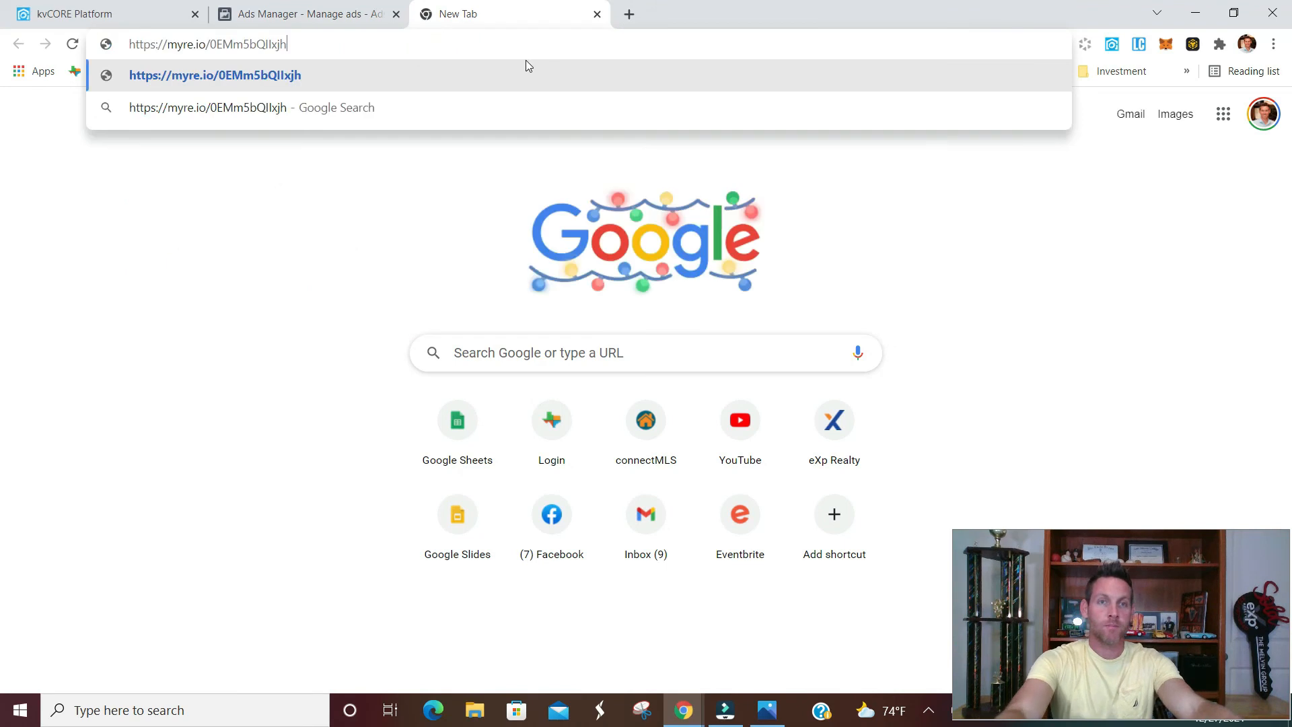
pyautogui.press('Return')
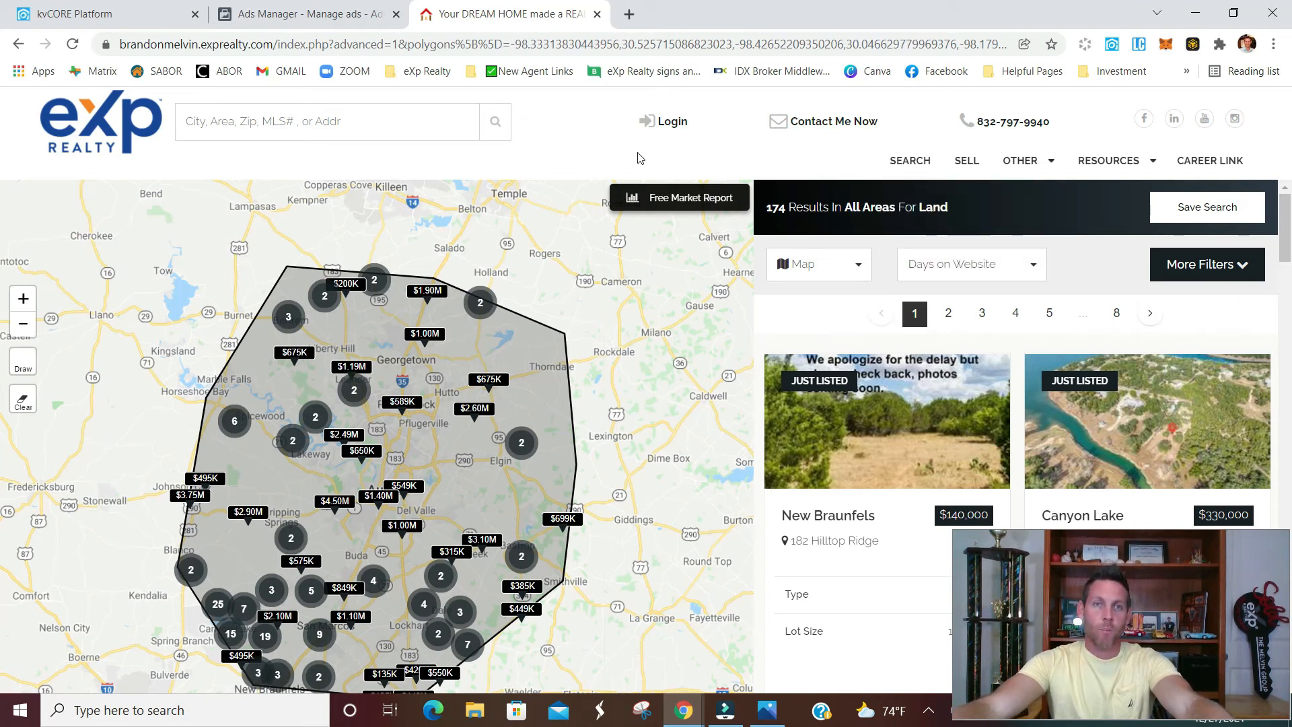
# Switch back to Ads Manager and publish the instant form
pyautogui.click(374, 14)
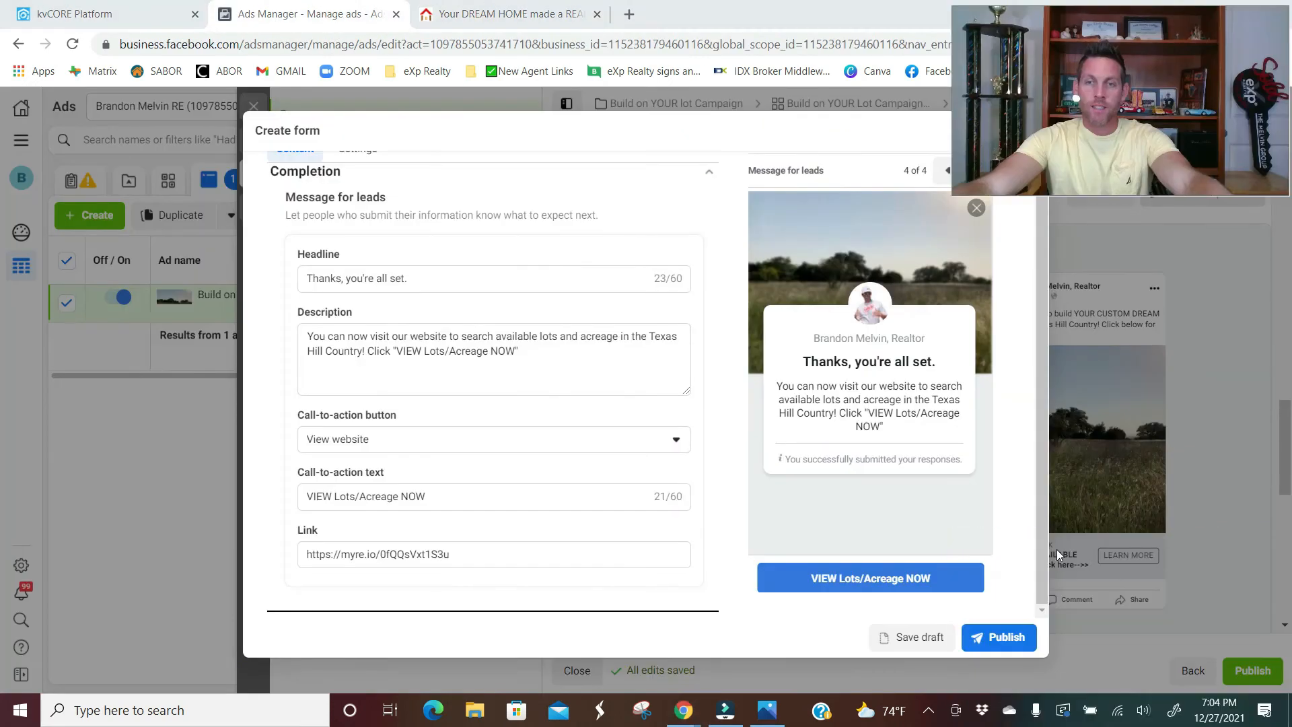
pyautogui.click(982, 637)
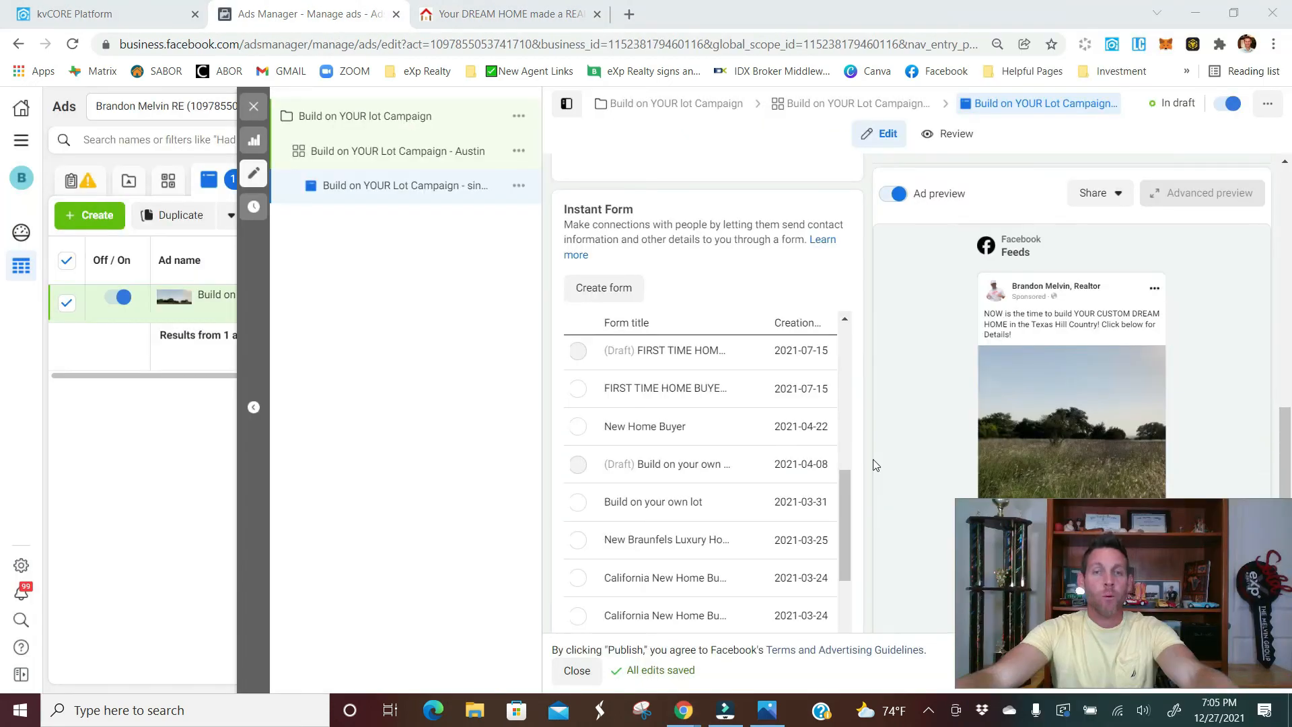
pyautogui.scroll(-6, 875, 464)
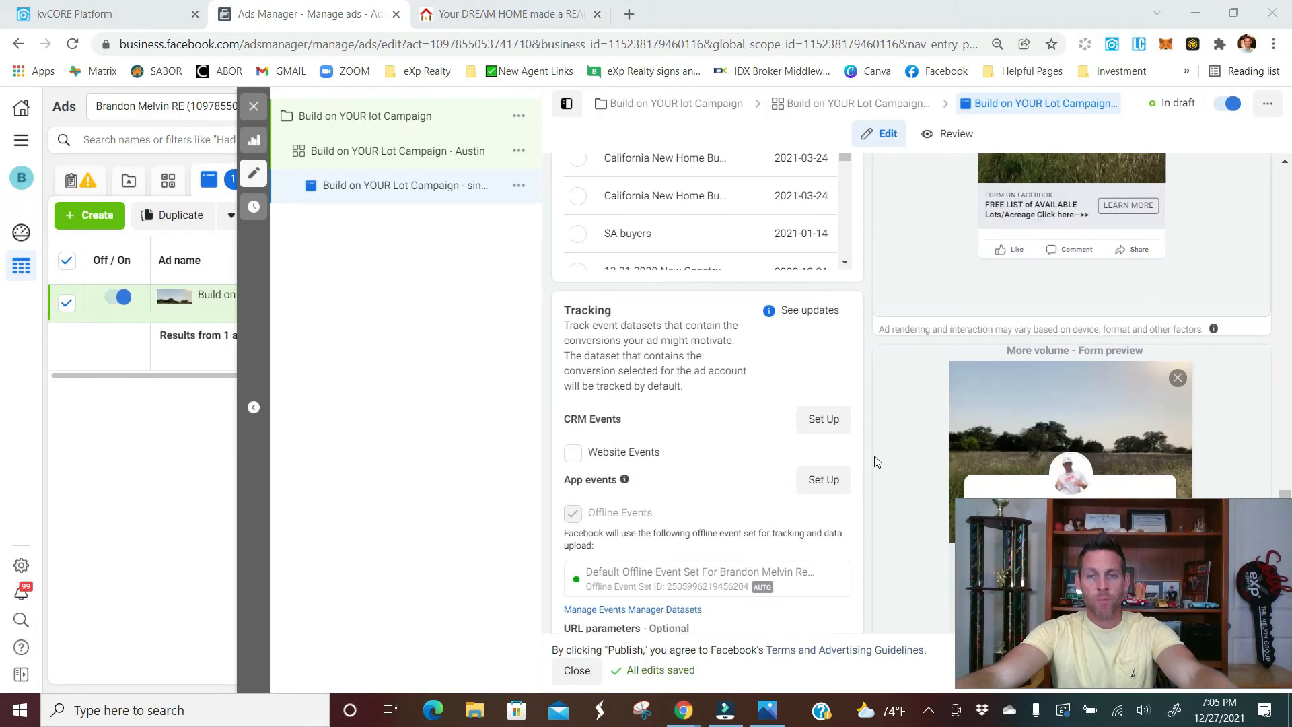
# Switch to the kvCORE platform and open its smart campaigns
pyautogui.scroll(-3, 874, 462)
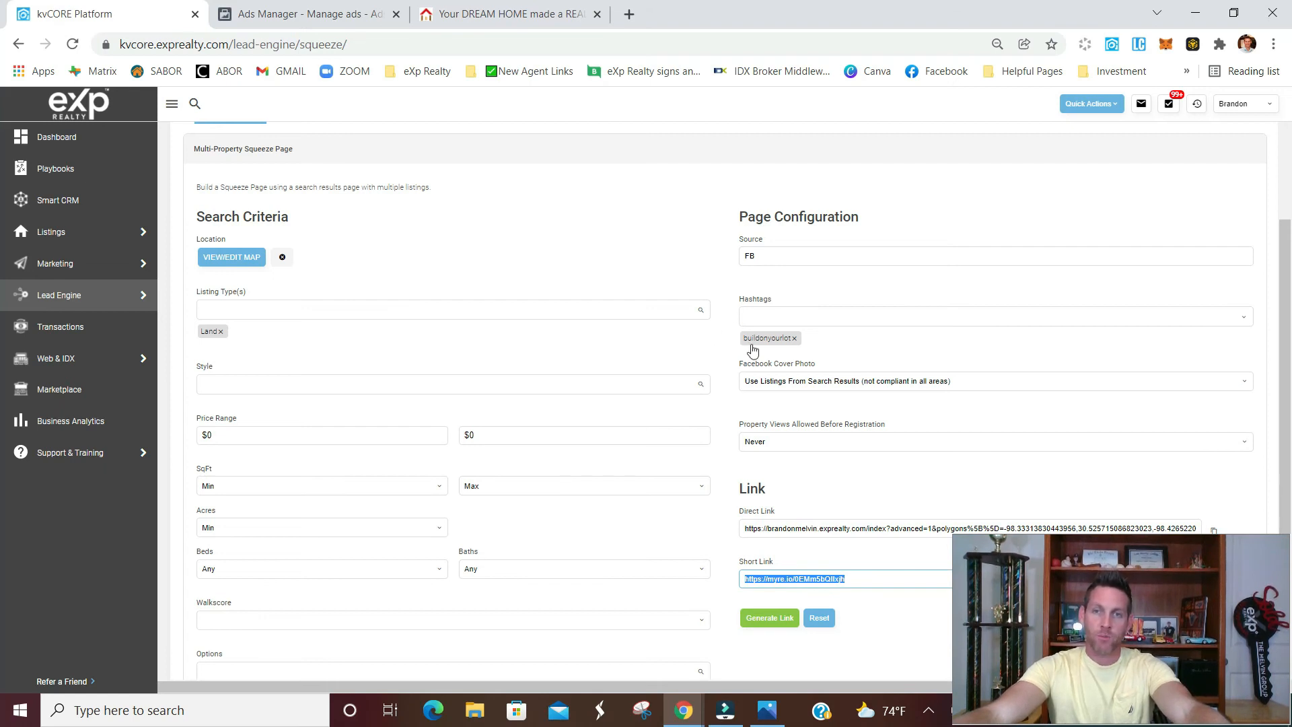
pyautogui.moveTo(55, 239)
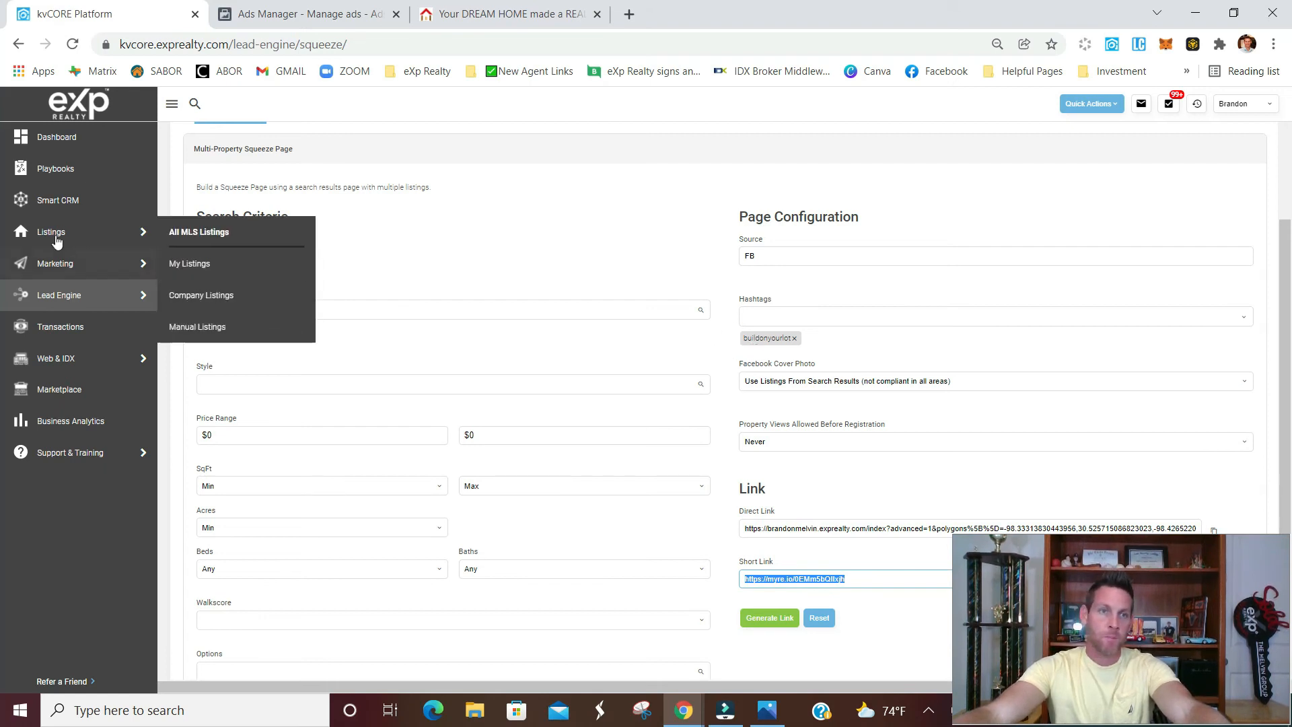
pyautogui.moveTo(55, 271)
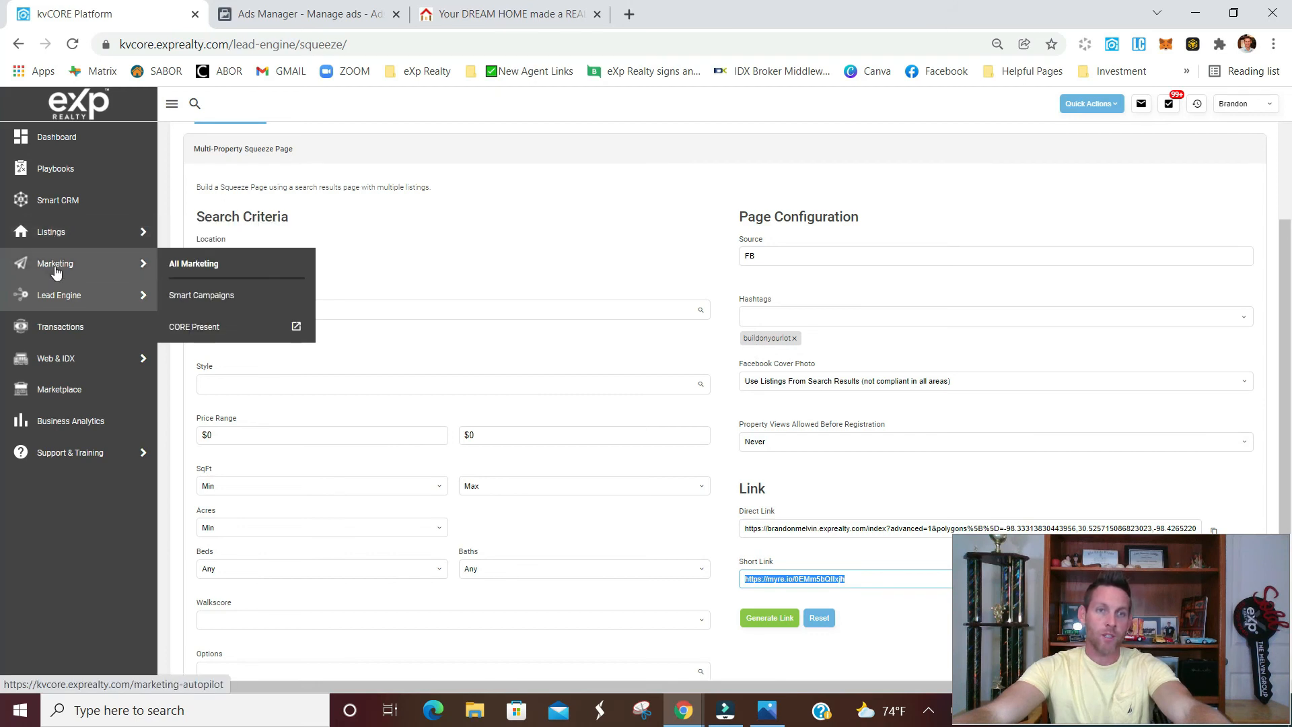
pyautogui.click(202, 295)
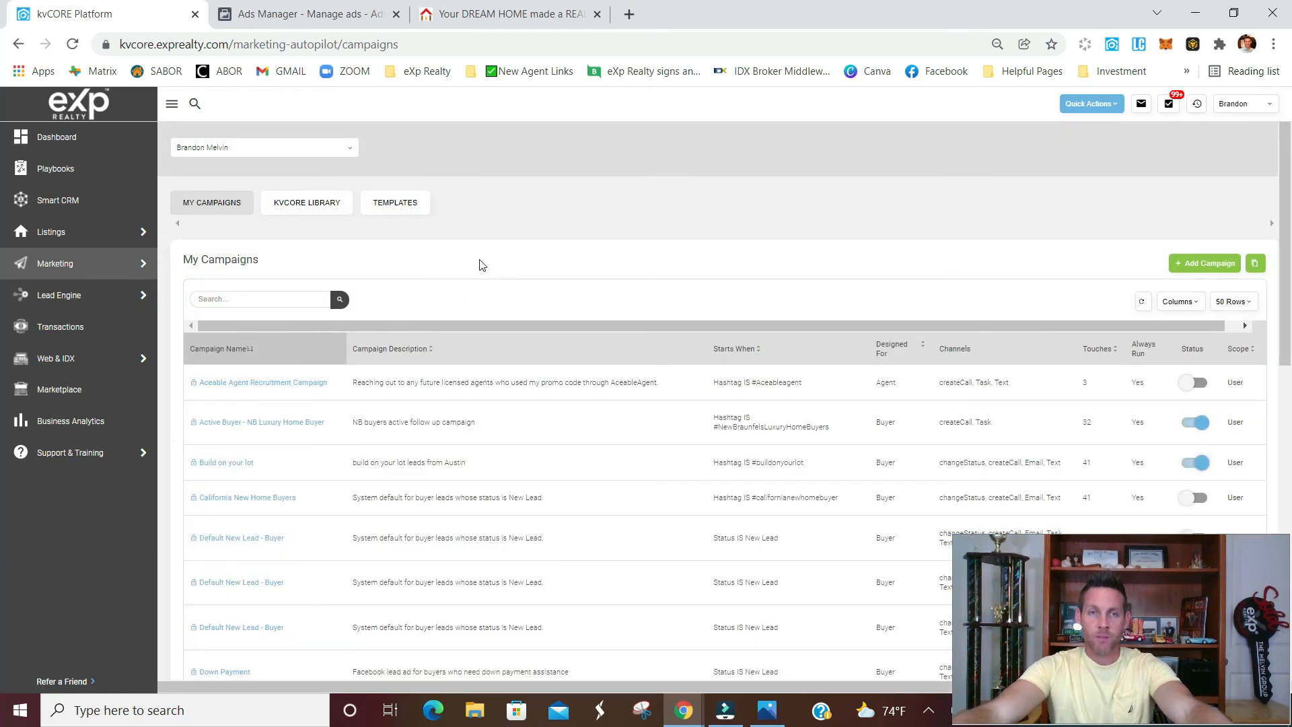
# Browse the kvCORE library's campaigns and open the second Default New Lead - Buyer campaign listed in My Campaigns
pyautogui.click(318, 206)
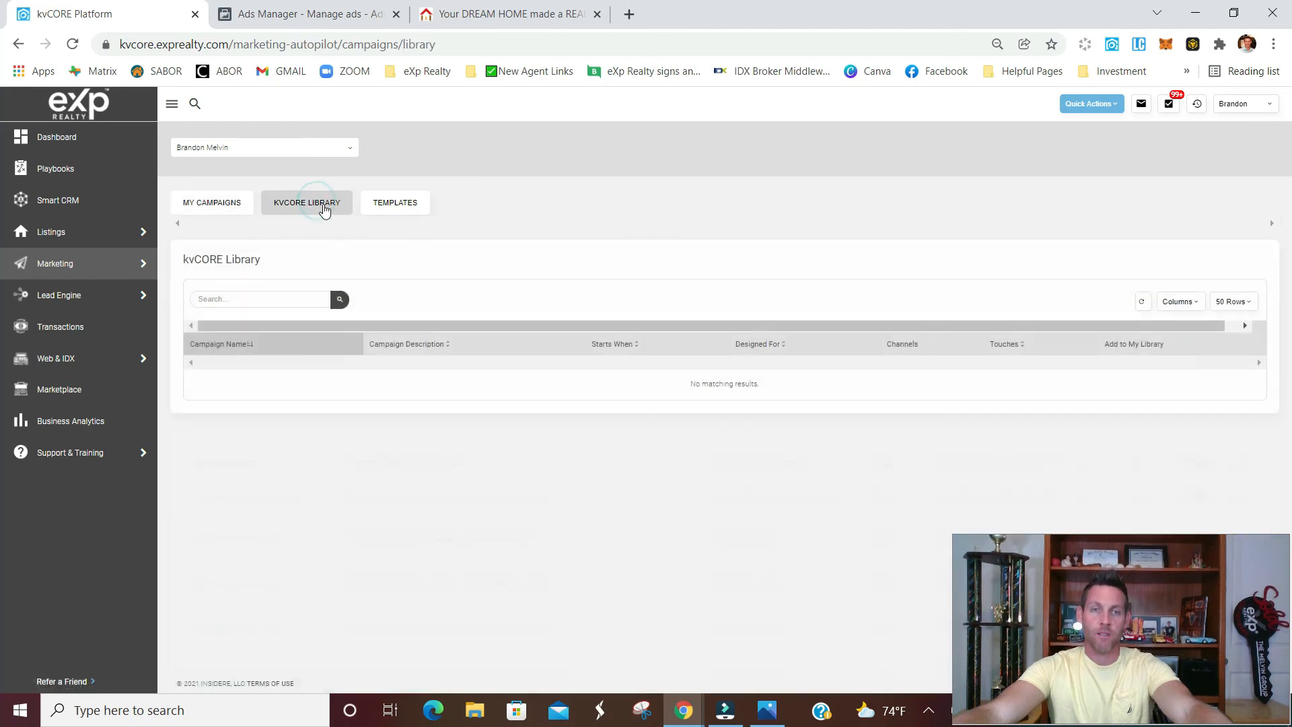
pyautogui.scroll(-2, 390, 194)
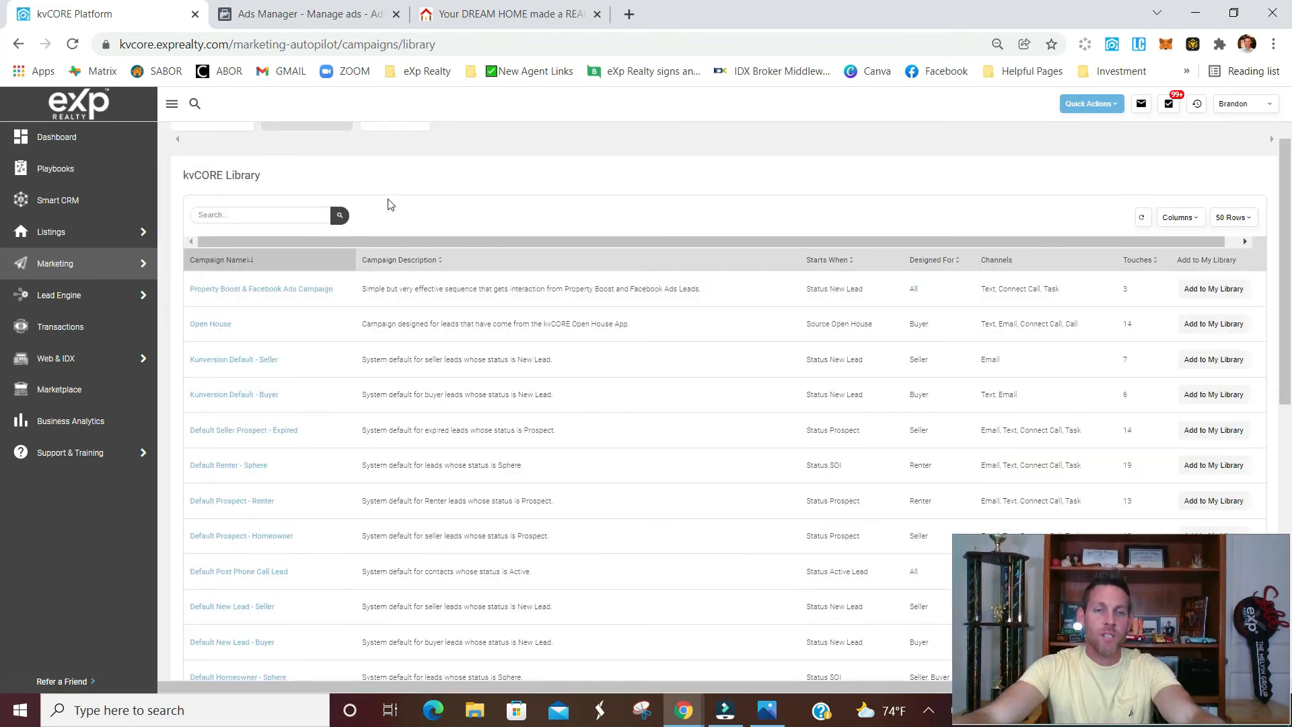
pyautogui.scroll(-3, 346, 352)
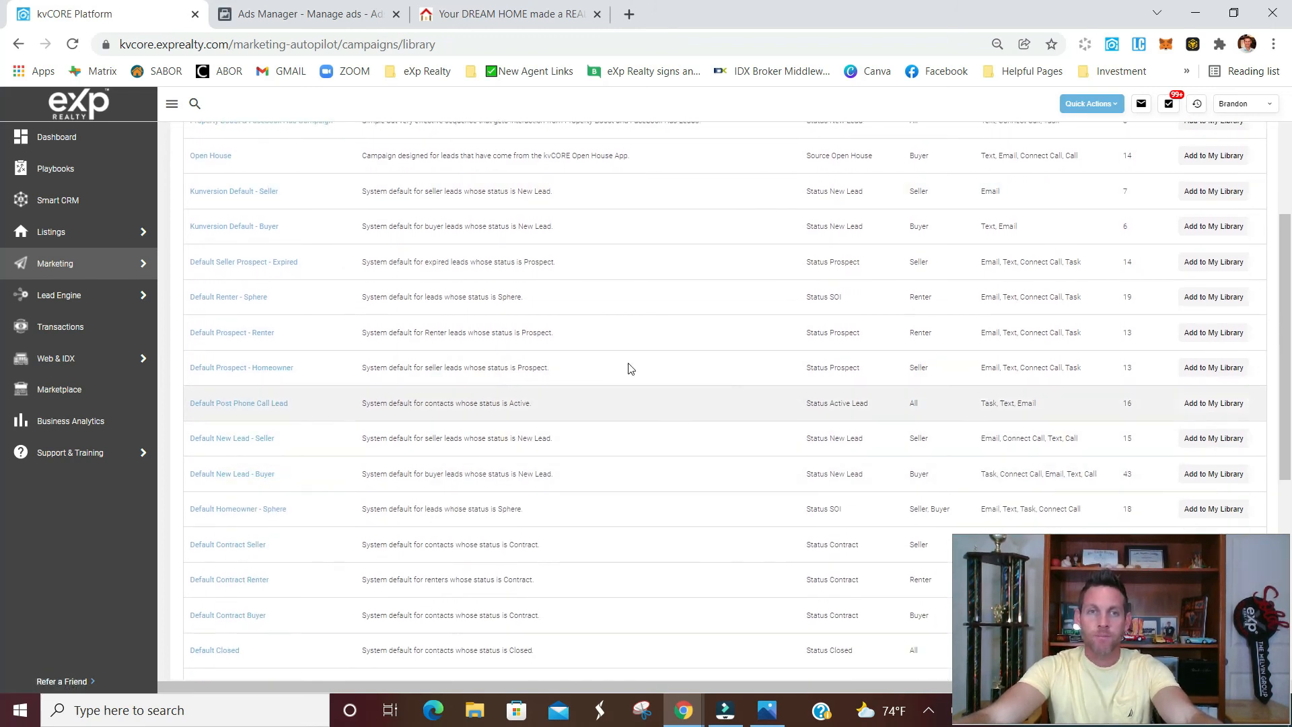
pyautogui.scroll(5, 629, 369)
pyautogui.click(212, 203)
pyautogui.scroll(-4, 559, 261)
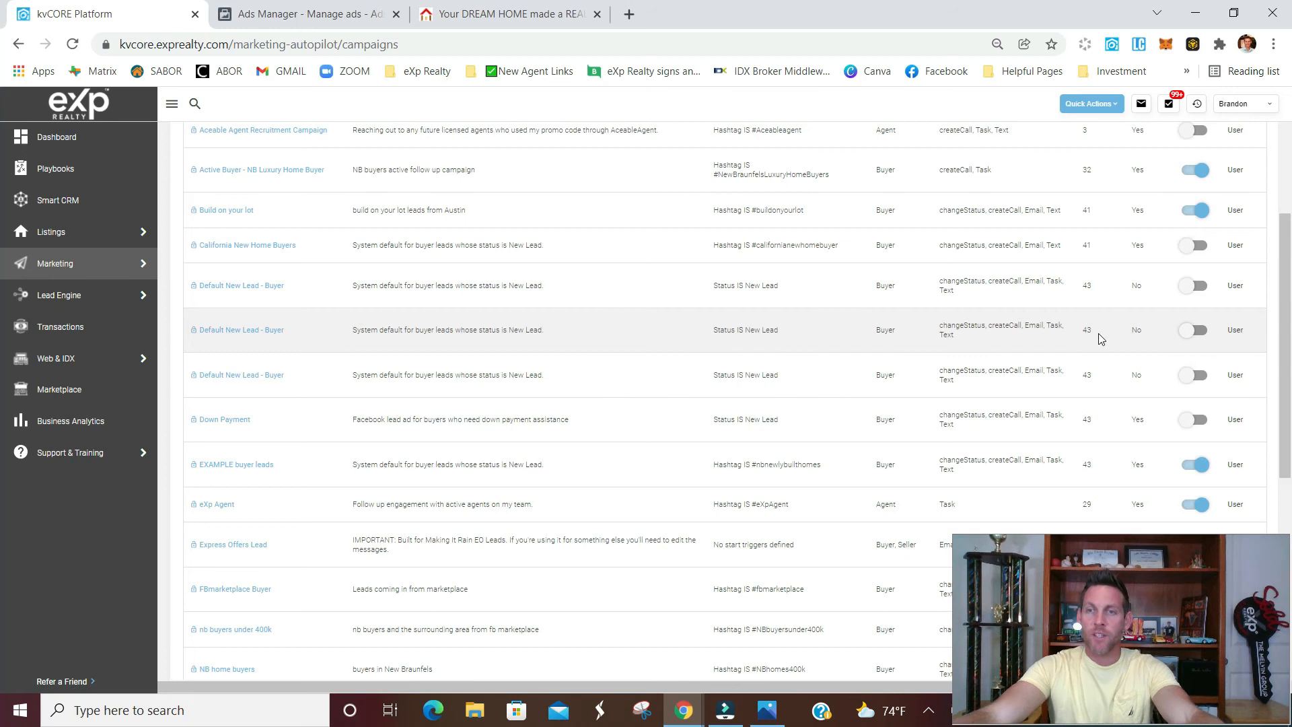
pyautogui.click(235, 333)
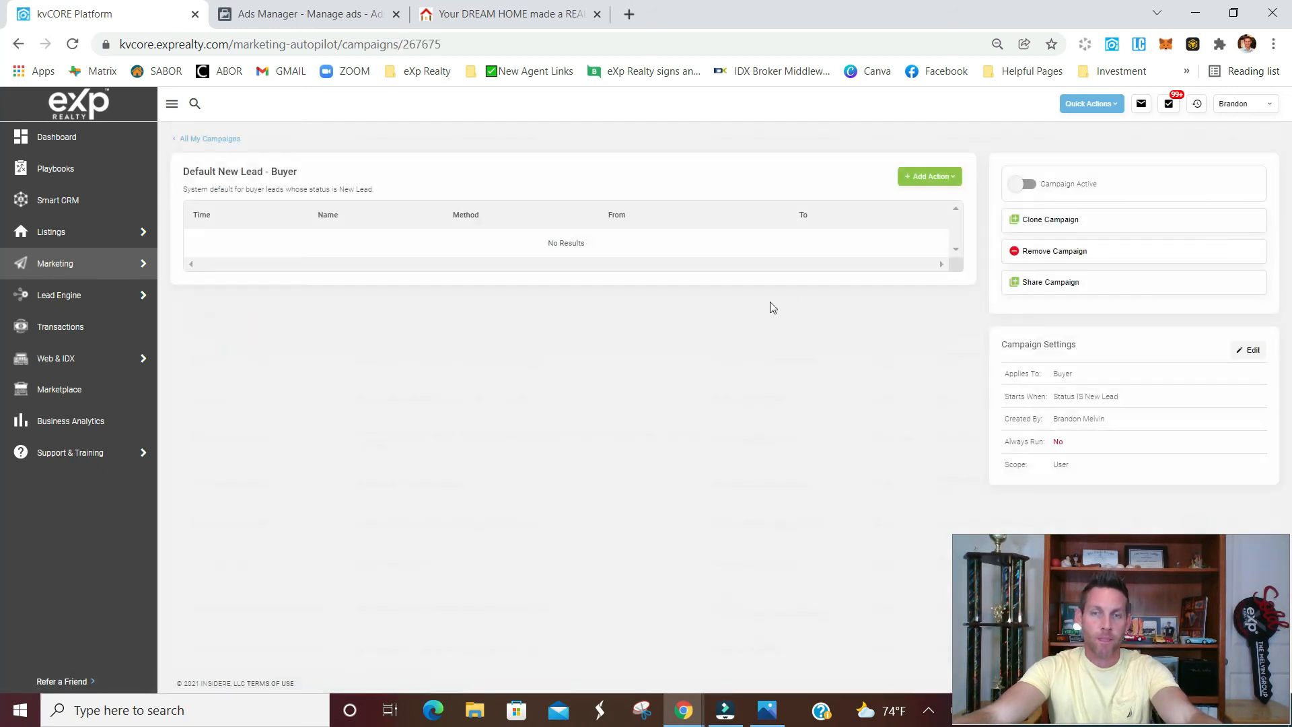
# Start cloning the campaign with the hashtag buildonyourlot as its start trigger and Always Run set to Yes
pyautogui.click(1044, 222)
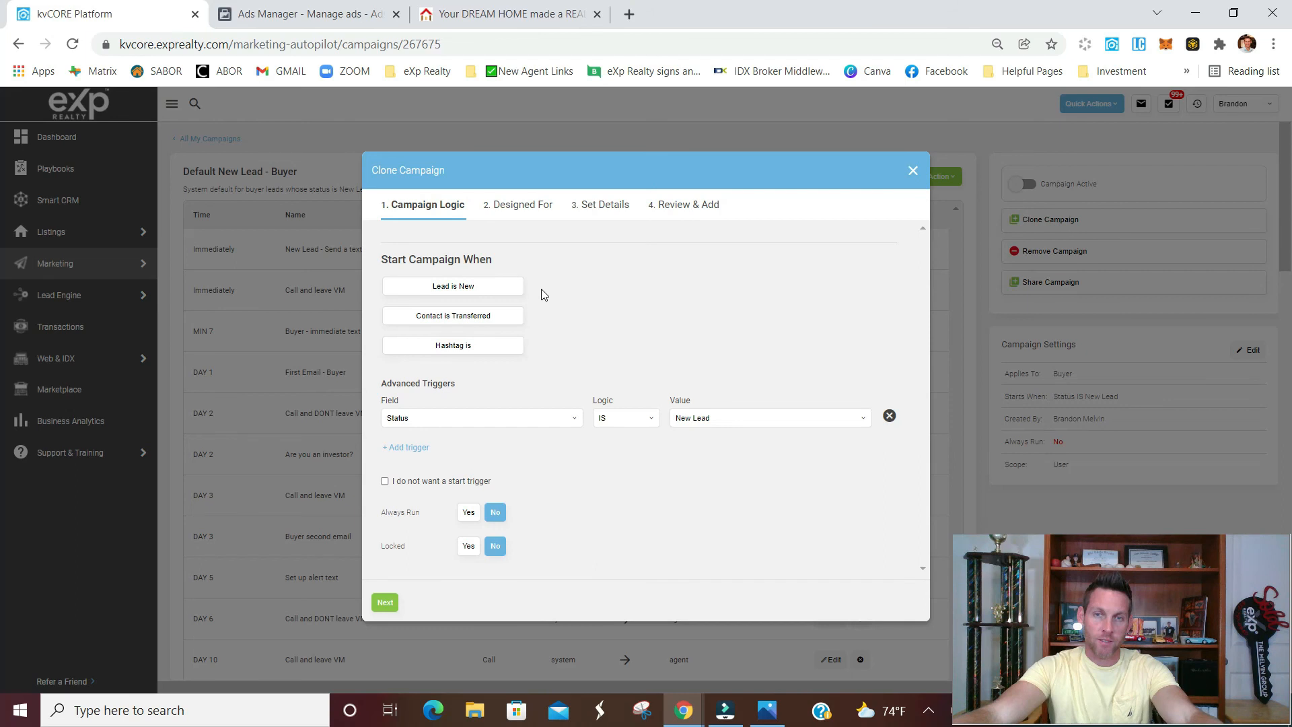
pyautogui.click(448, 351)
pyautogui.click(658, 355)
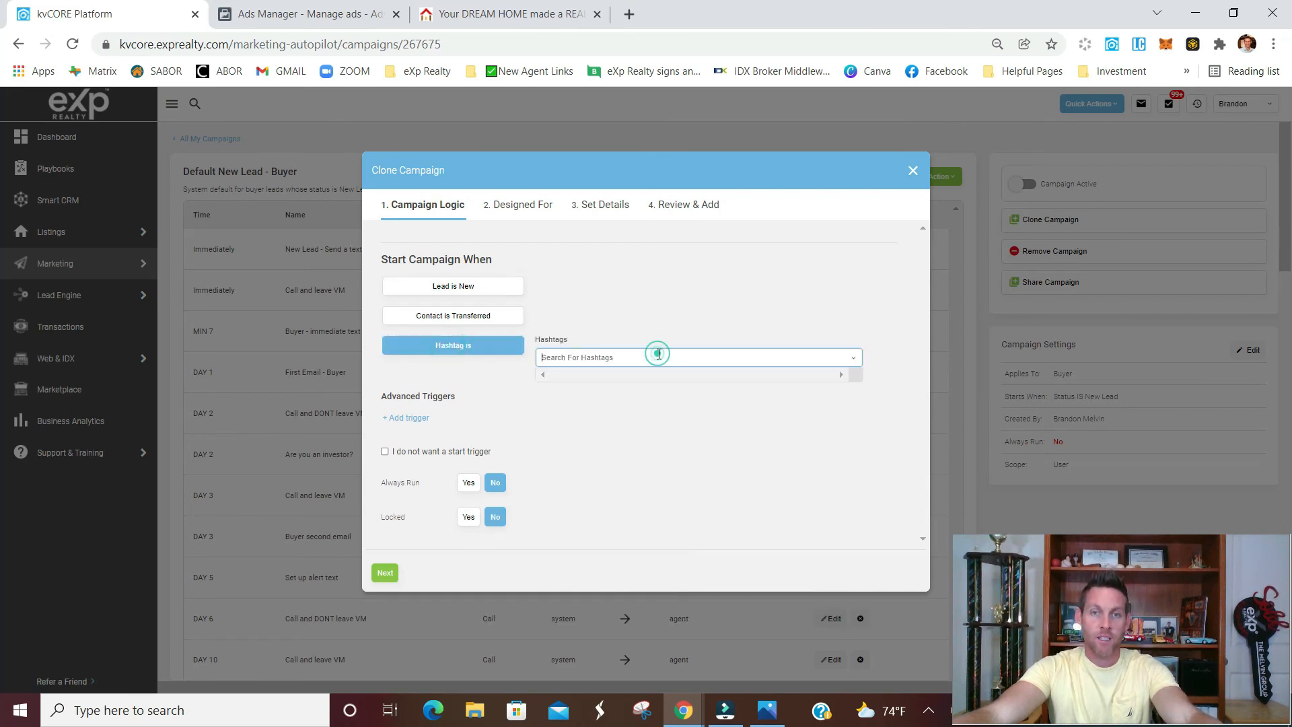
pyautogui.write('buil')
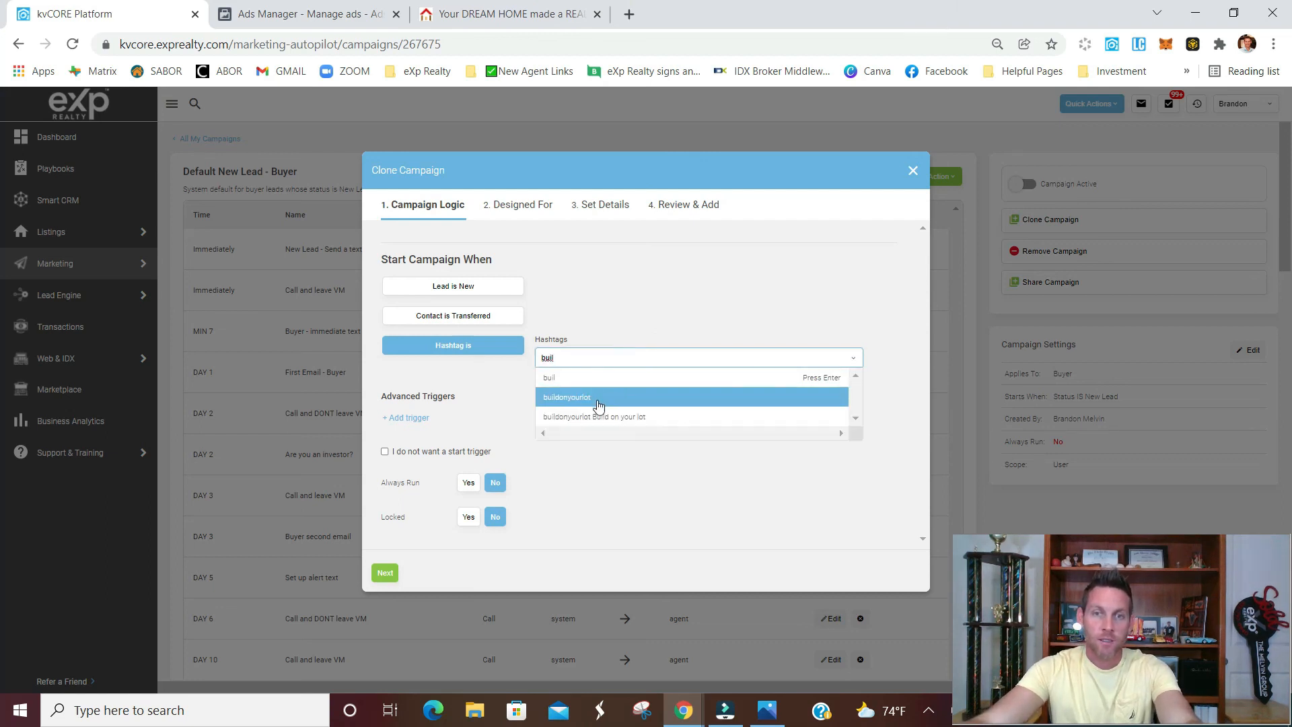
pyautogui.click(600, 397)
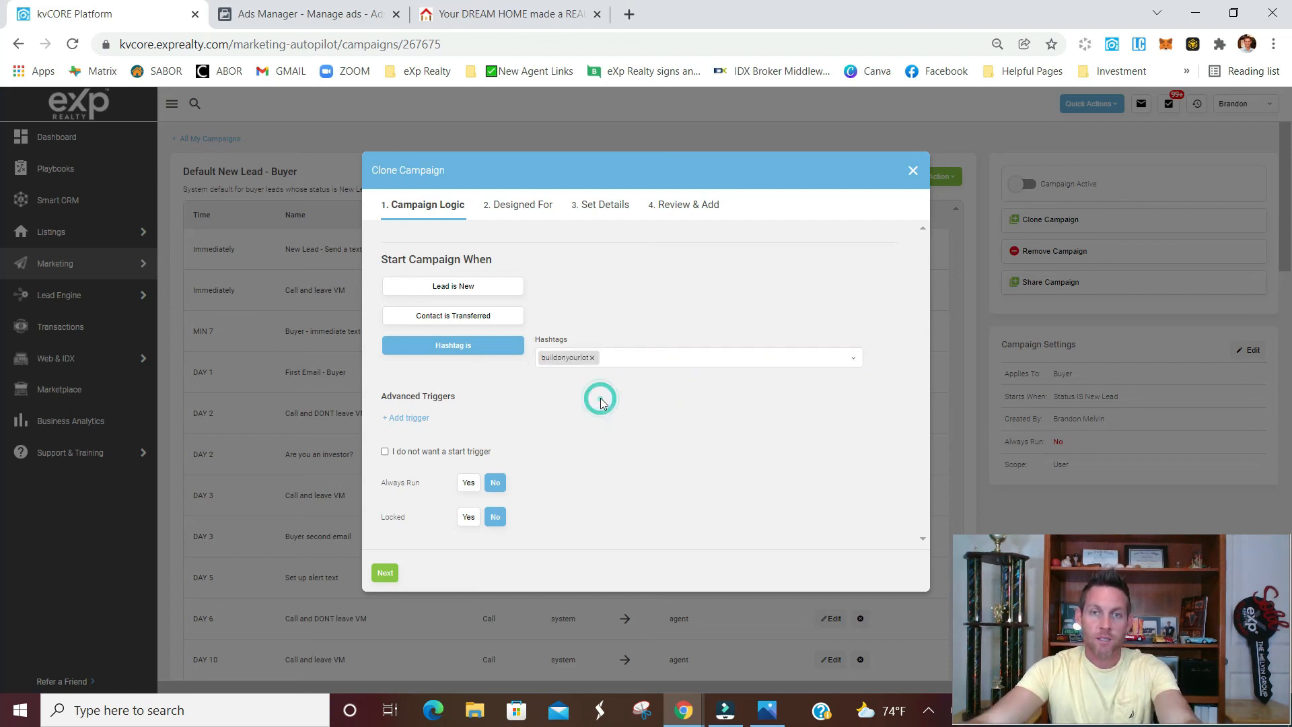
pyautogui.click(468, 483)
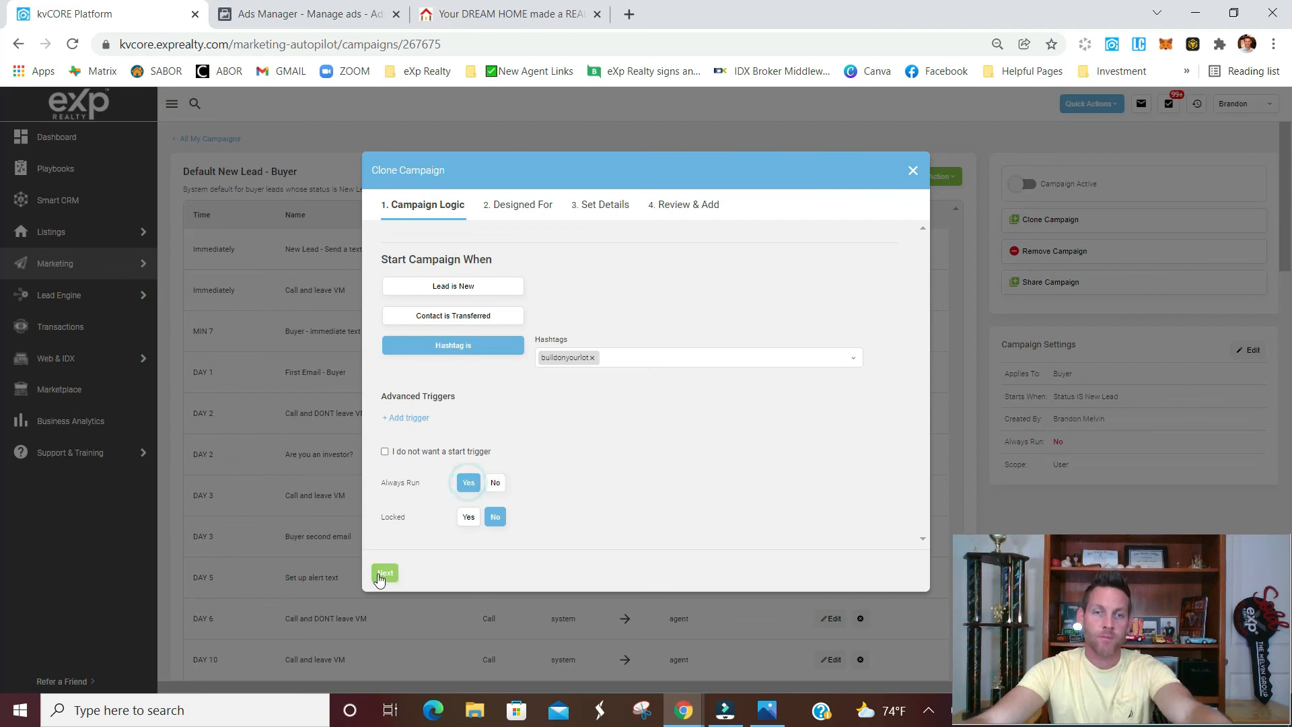
pyautogui.click(385, 573)
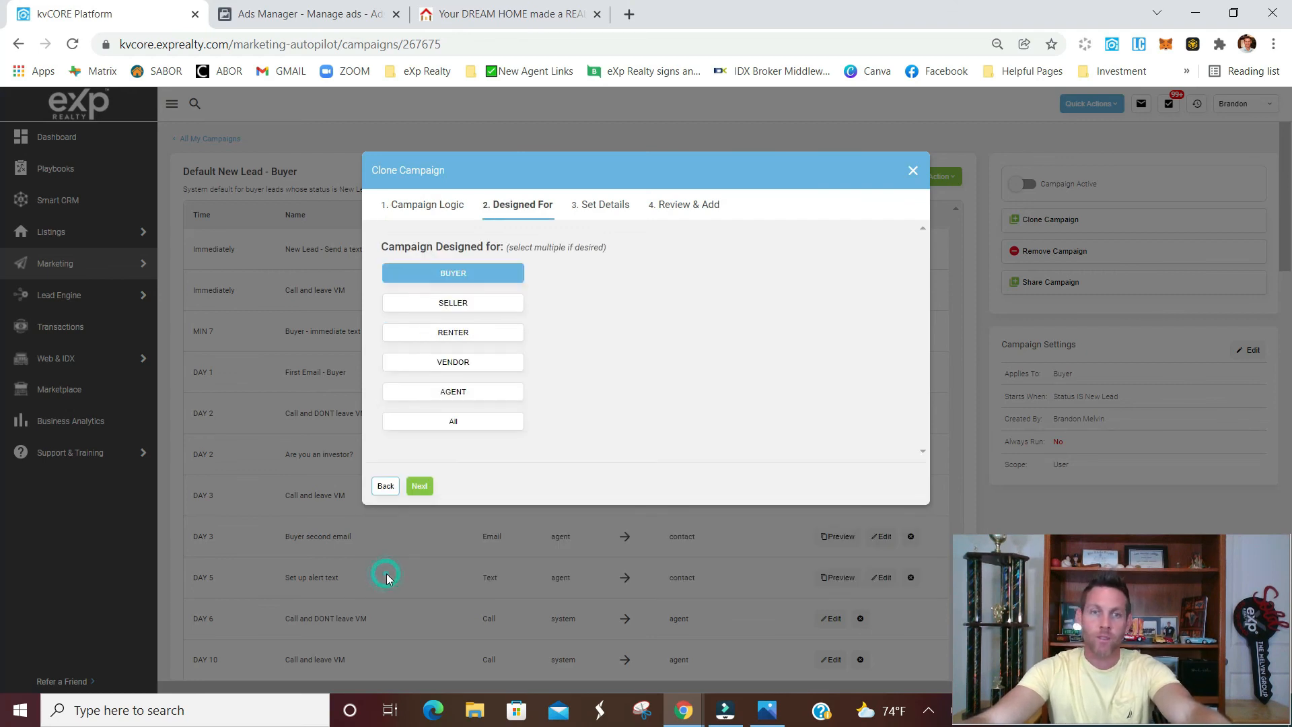
# Keep the clone designed for buyers, name it Build on Your lot Campaign test, and finish cloning
pyautogui.click(426, 486)
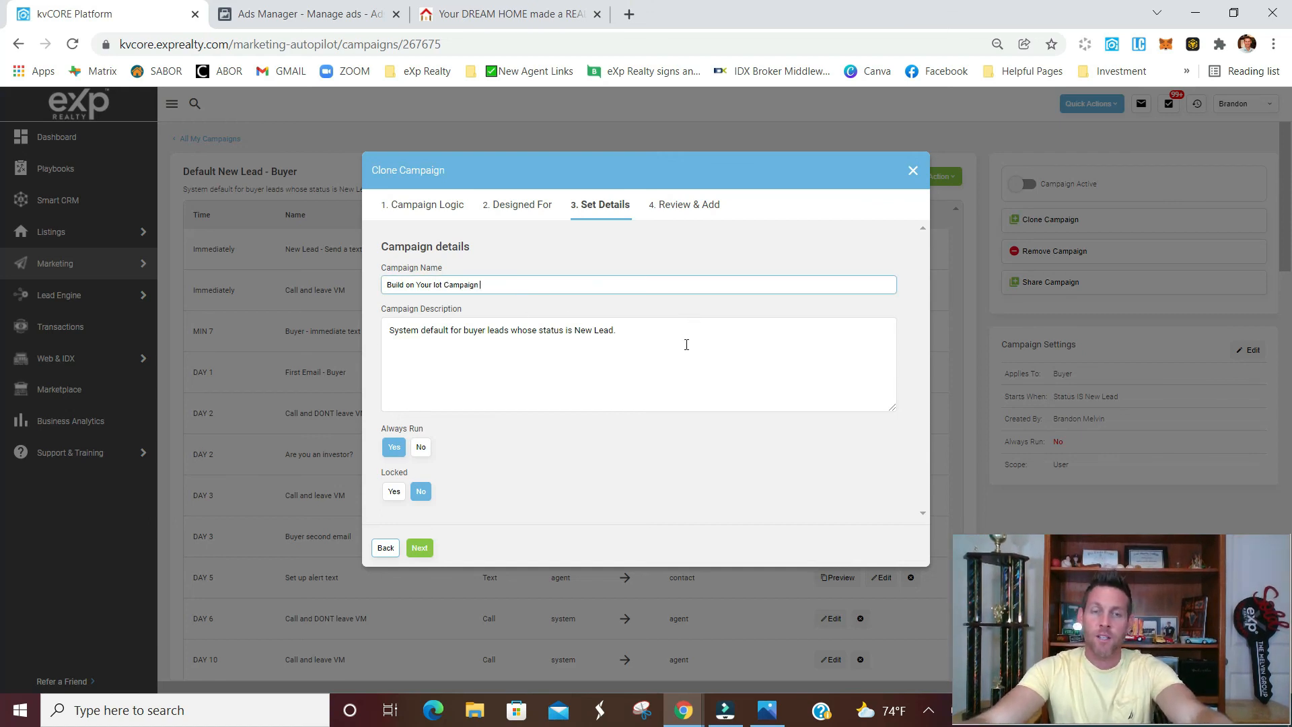
pyautogui.click(421, 549)
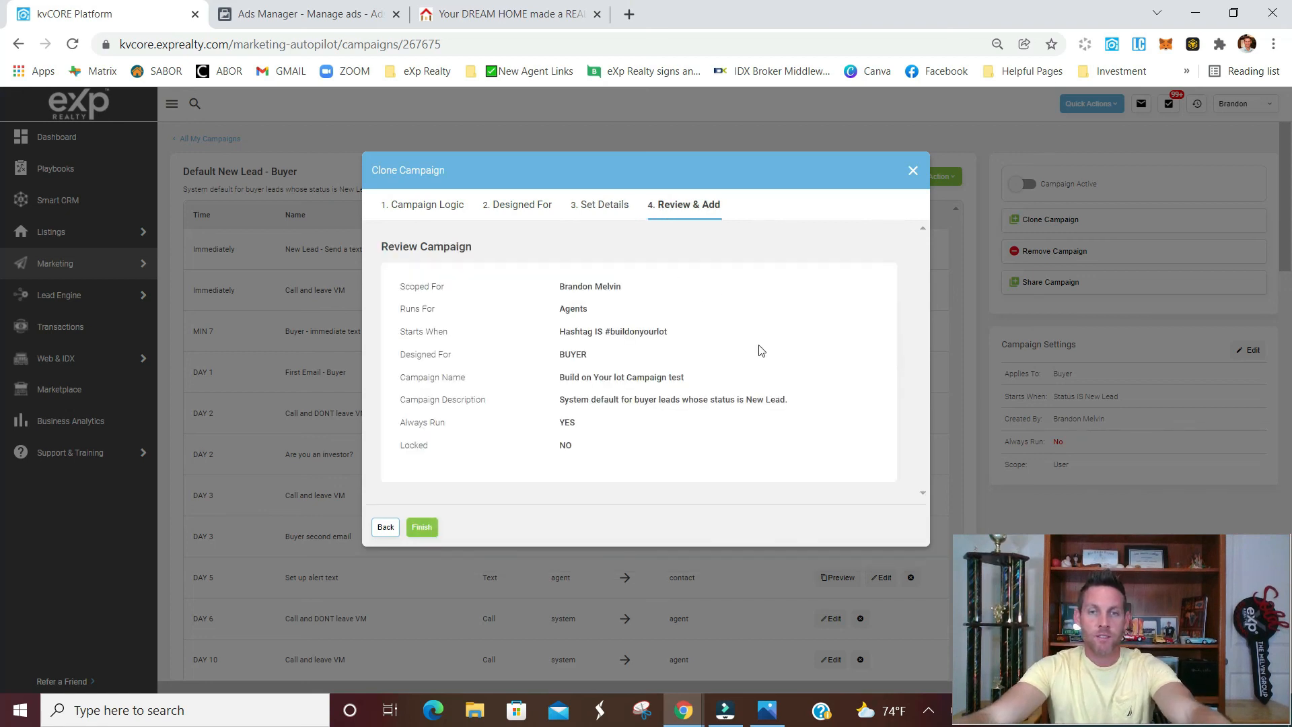
pyautogui.click(422, 529)
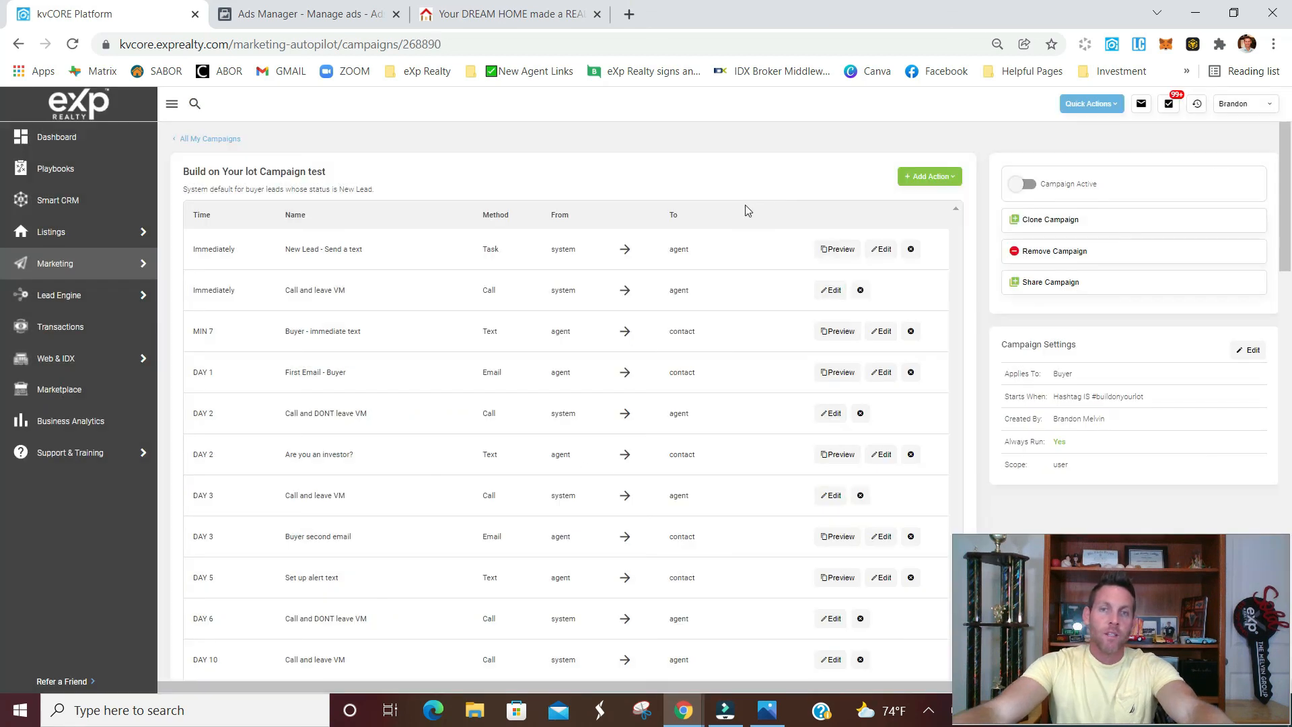
# Review the cloned campaign's schedule of follow-up calls, texts and emails
pyautogui.scroll(-8, 717, 246)
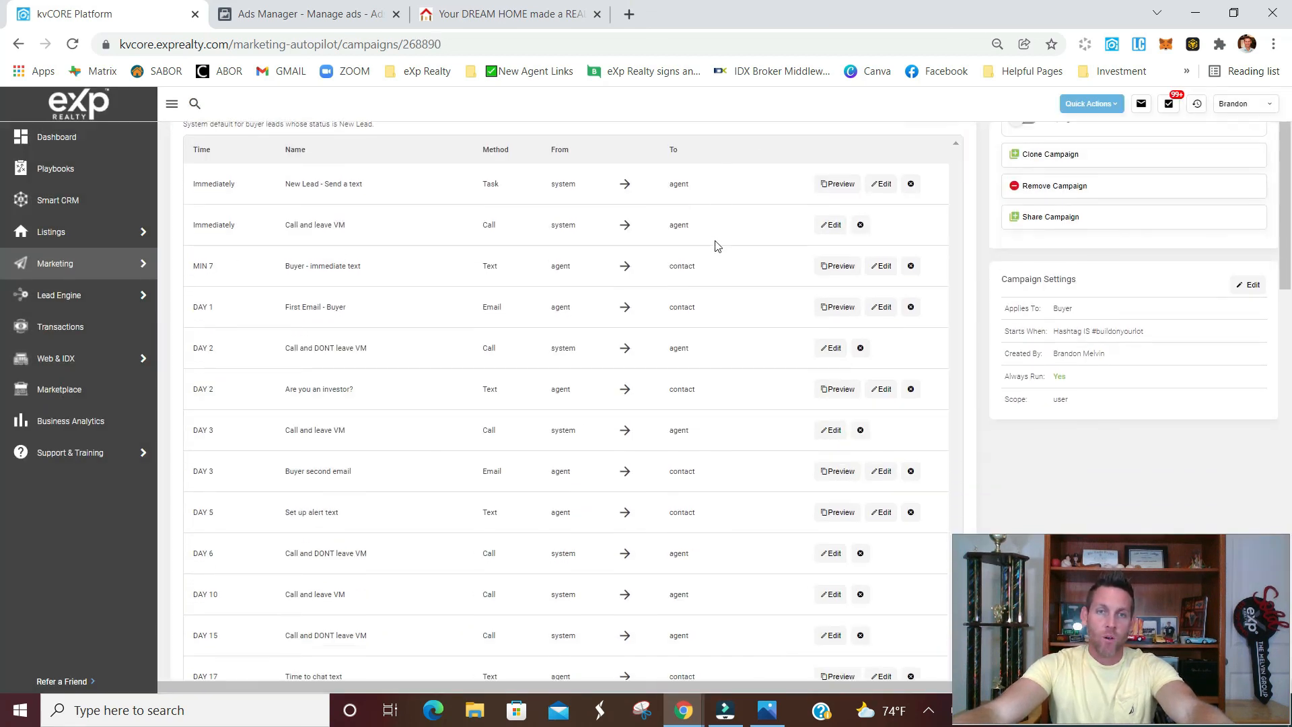
pyautogui.scroll(-12, 717, 246)
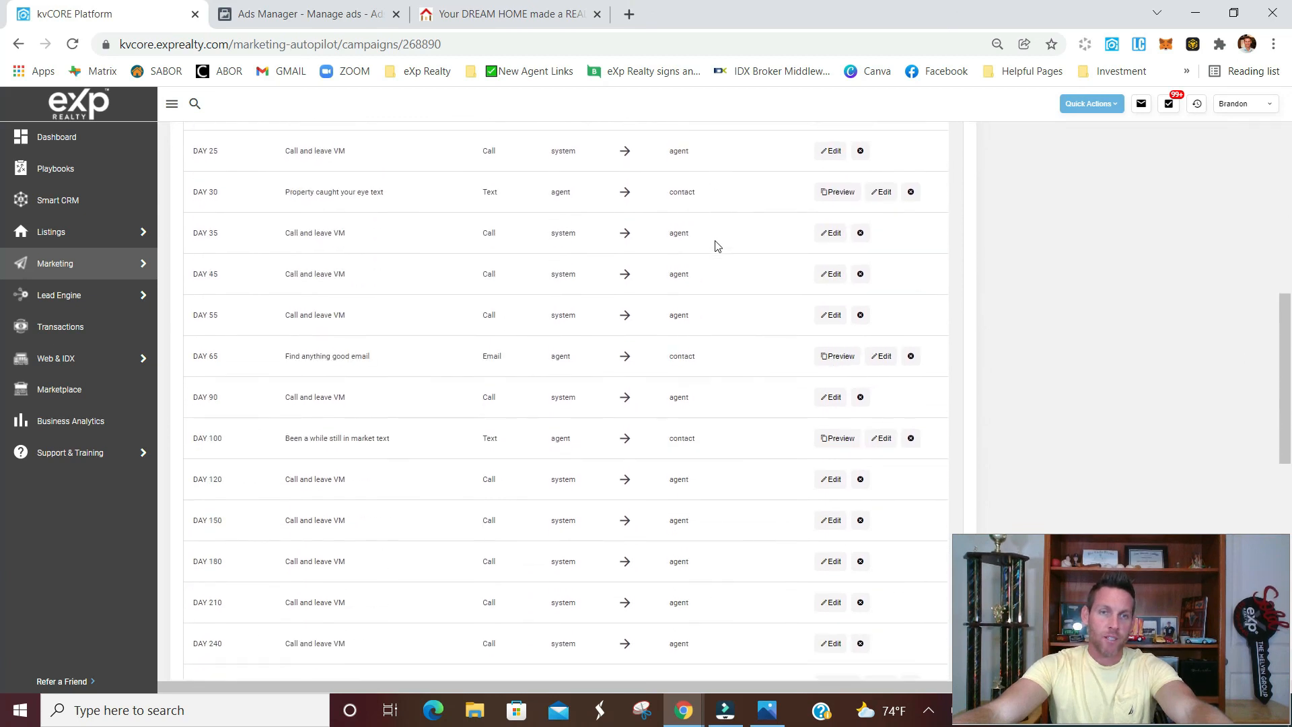
pyautogui.scroll(20, 718, 246)
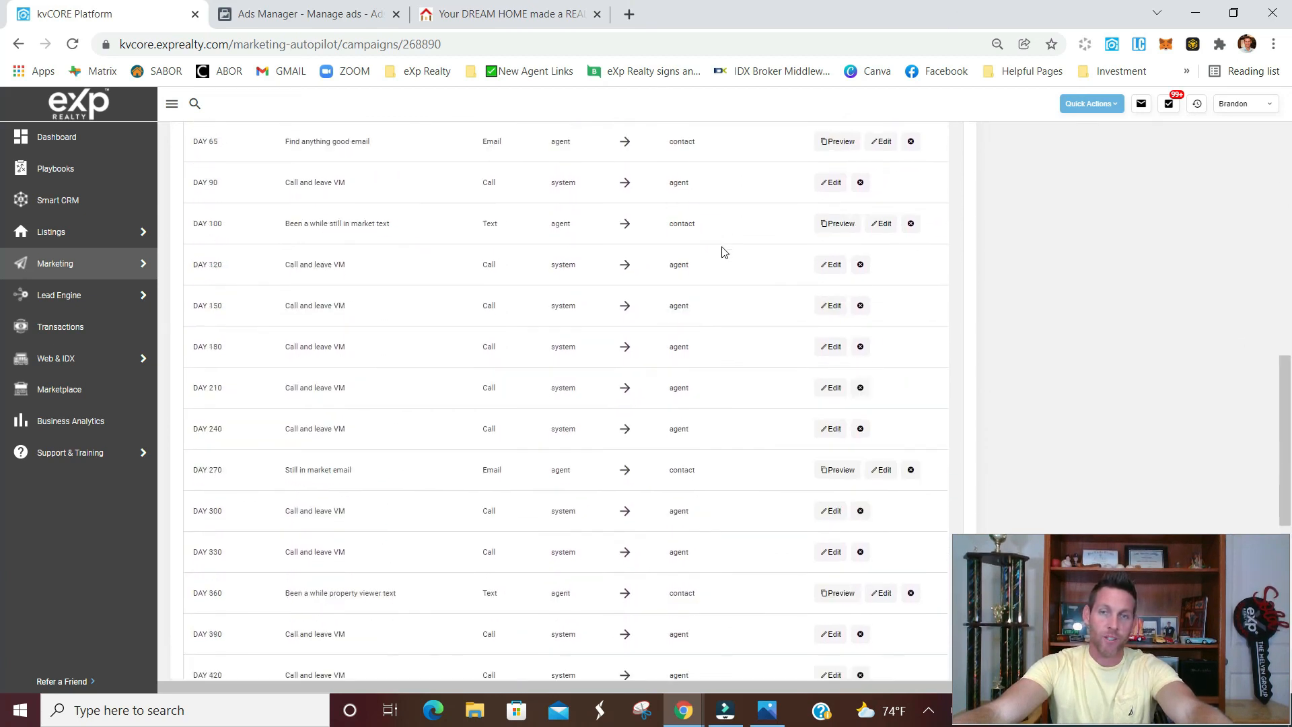